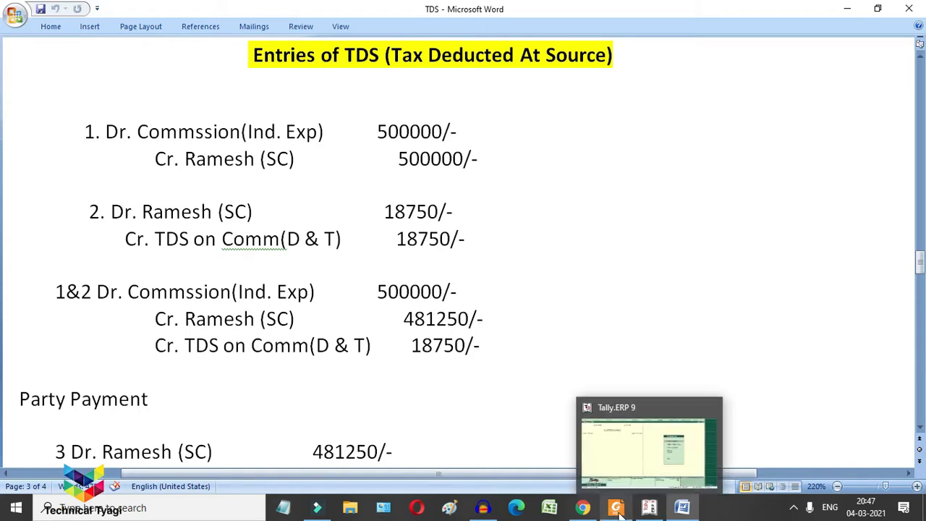
# - Switch to the PDF in Foxit Reader and review the TDS section codes, payment thresholds and rates
pyautogui.moveTo(619, 515)
pyautogui.click(617, 442)
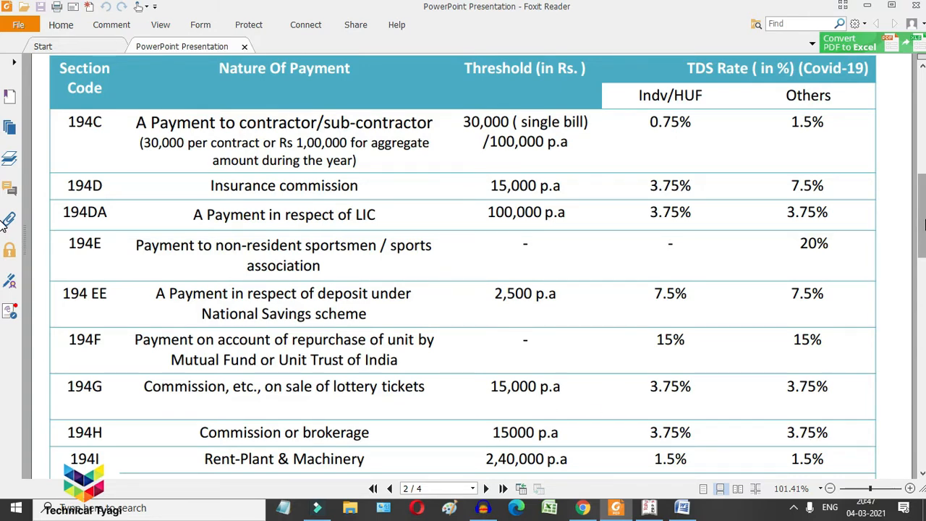
pyautogui.moveTo(925, 226); pyautogui.dragTo(923, 348)
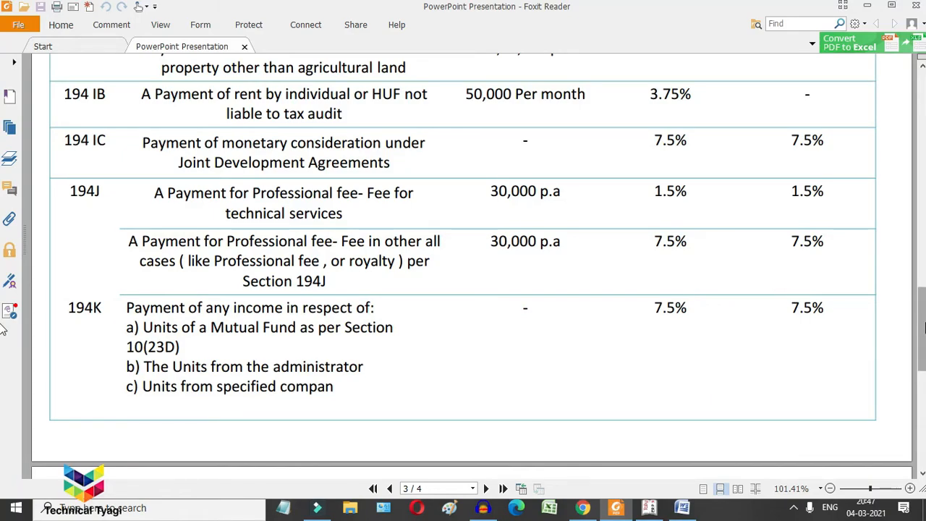
pyautogui.moveTo(924, 327); pyautogui.dragTo(923, 240)
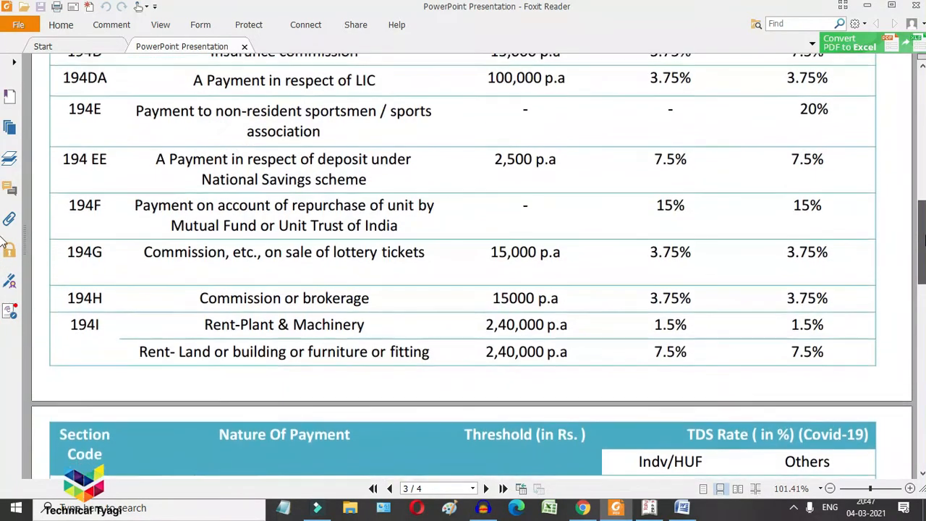
pyautogui.scroll(3, 3, 241)
# - Switch to Tally.ERP 9 and start a new company named "TDS Entry- Technical Tyagi", keeping that as the mailing name
pyautogui.moveTo(677, 513)
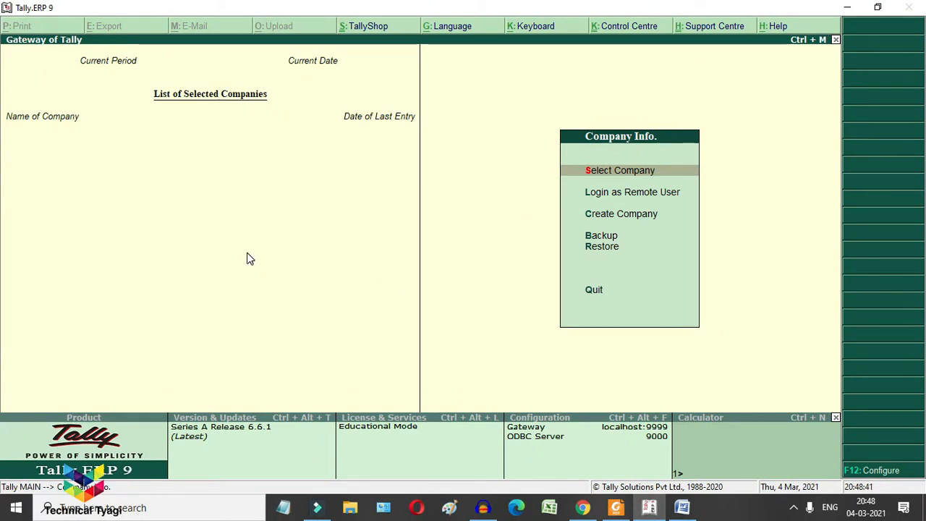
pyautogui.press('Down')
pyautogui.press('Down')
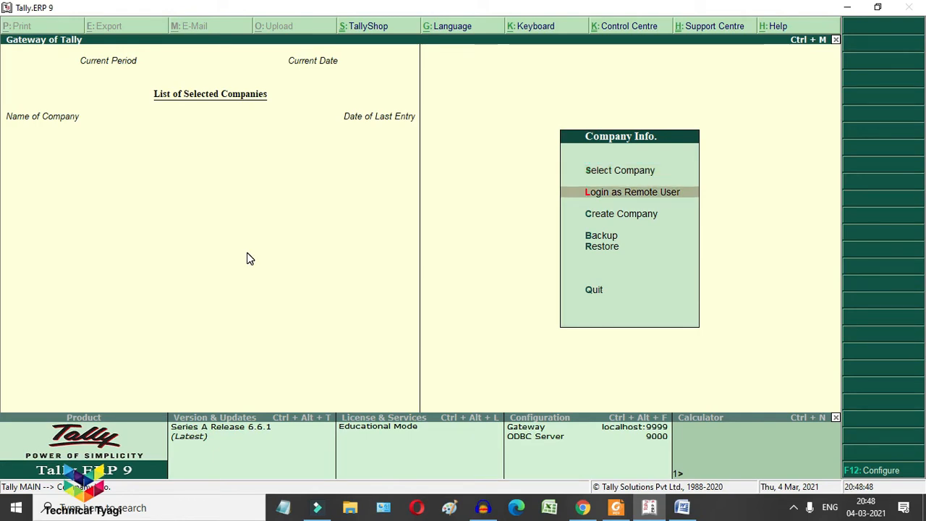
pyautogui.press('Return')
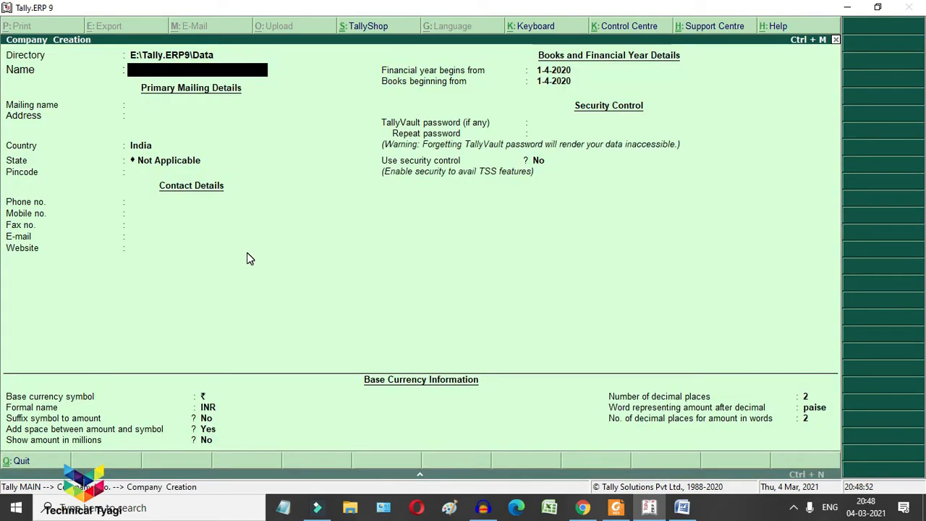
pyautogui.write('TDS')
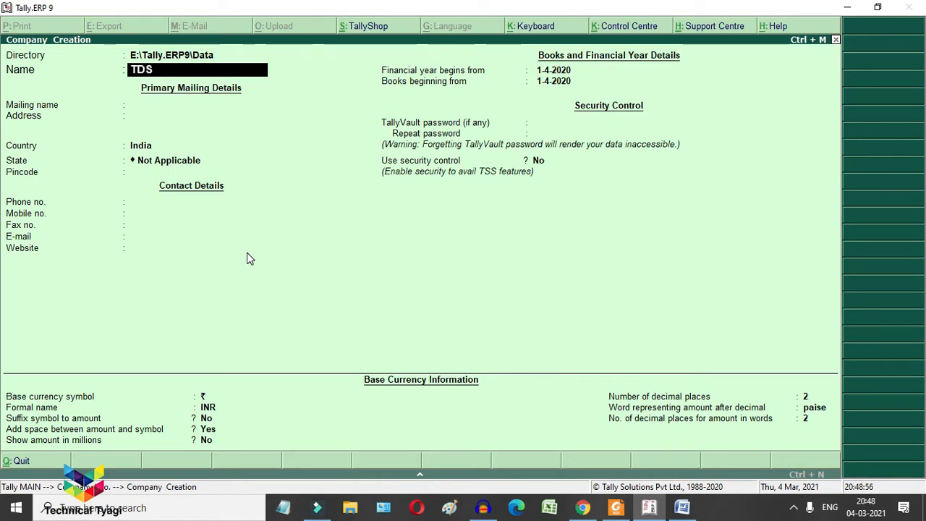
pyautogui.write(' Entry- Tec')
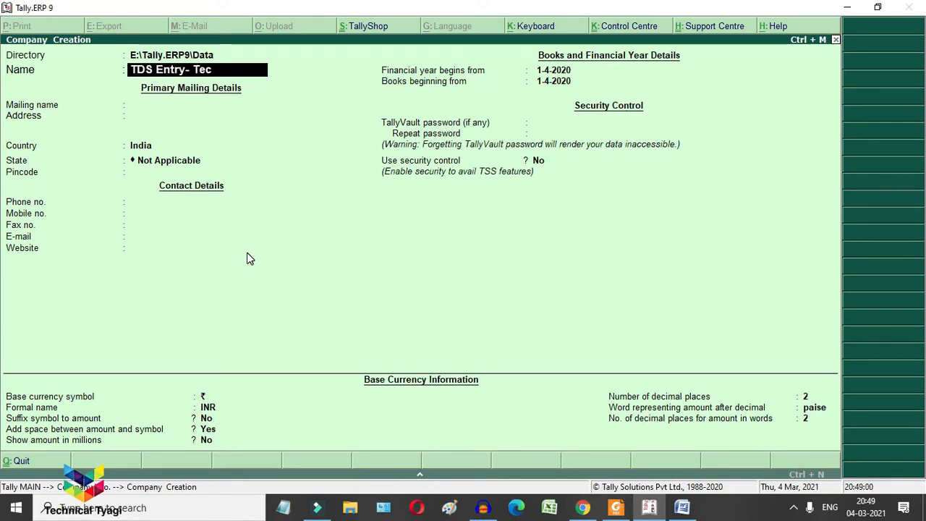
pyautogui.write('hnical T')
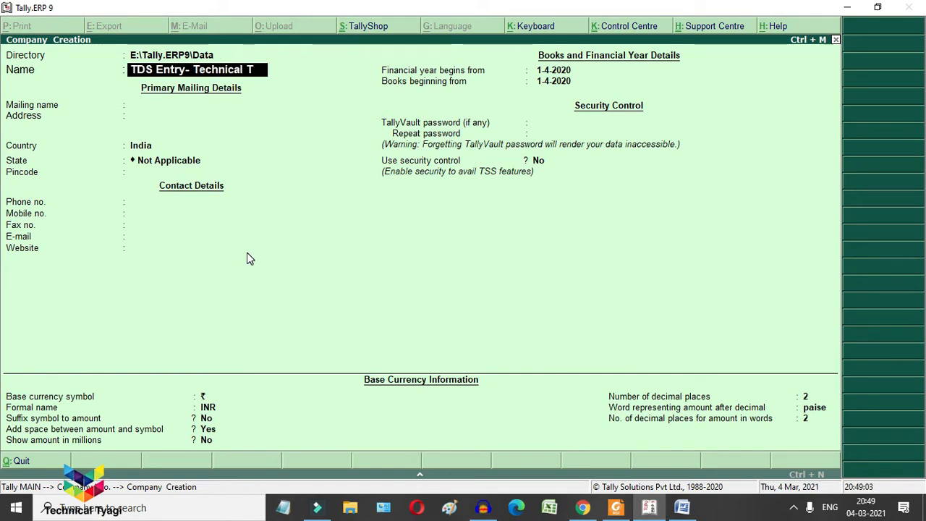
pyautogui.write('yagi')
pyautogui.press('Return')
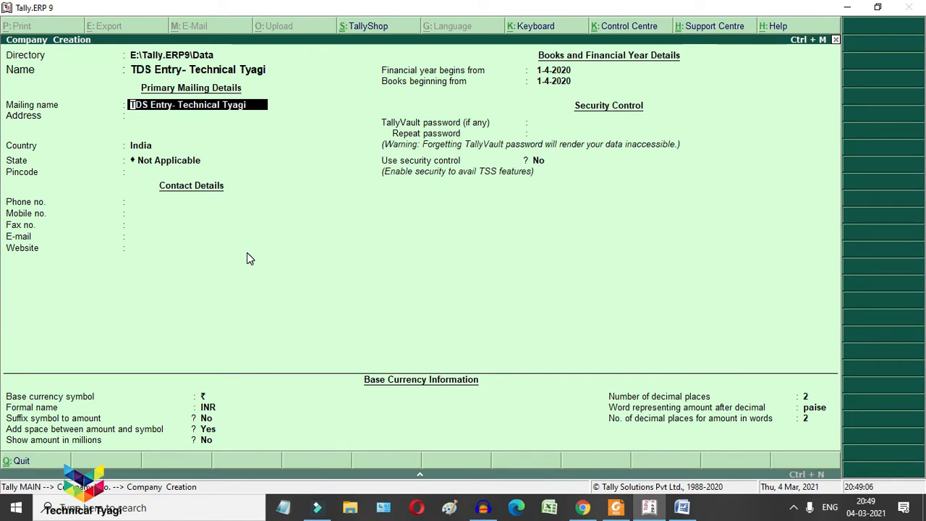
pyautogui.press('Return')
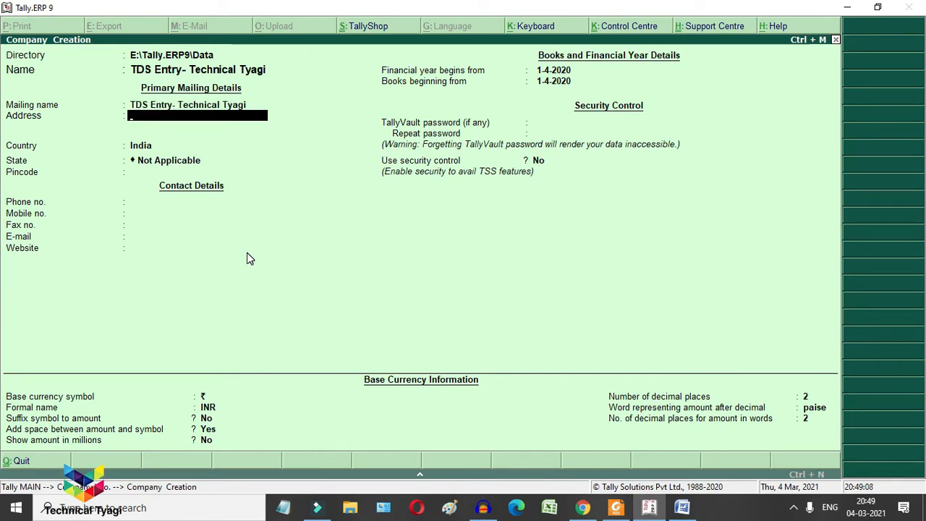
# - Fill in the company's mailing details with "Address" as the address, India as the country, Haryana as the state, and the pincode
pyautogui.write('Address')
pyautogui.press('Return')
pyautogui.press('Return')
pyautogui.press('Return')
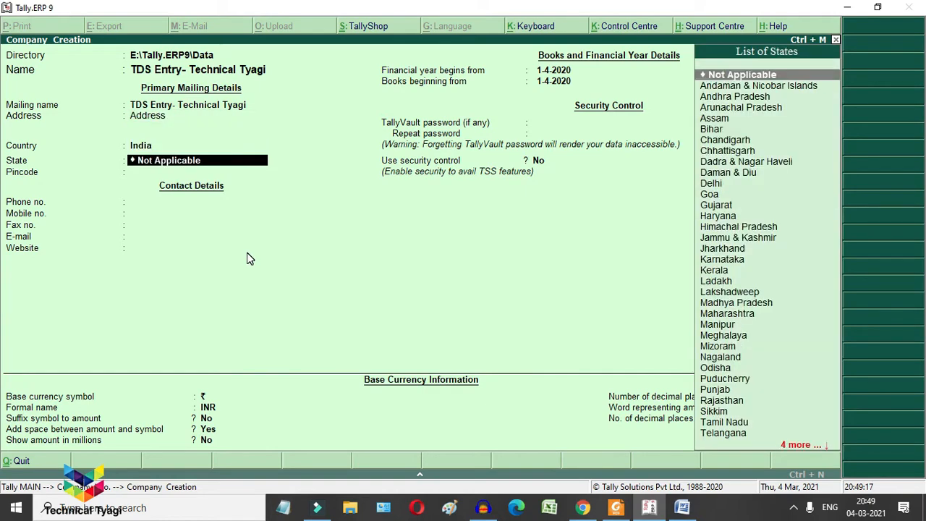
pyautogui.write('ha')
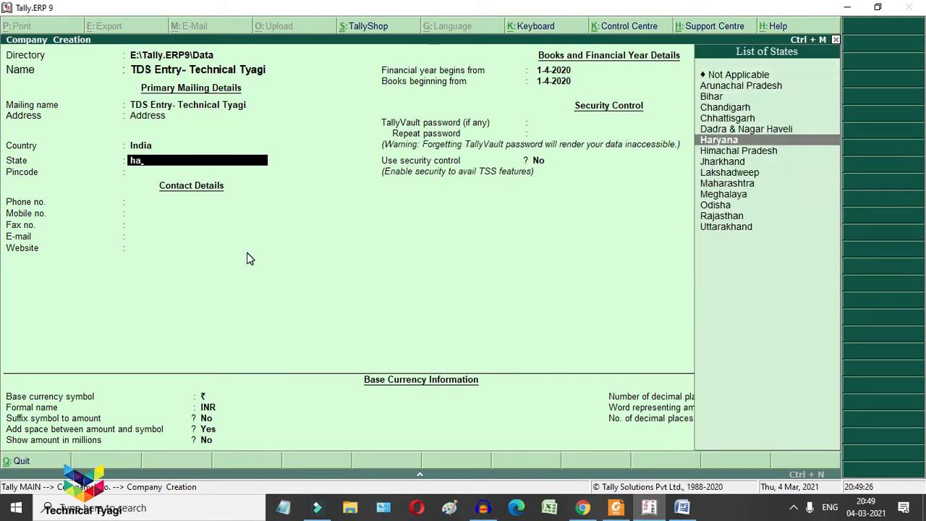
pyautogui.press('Return')
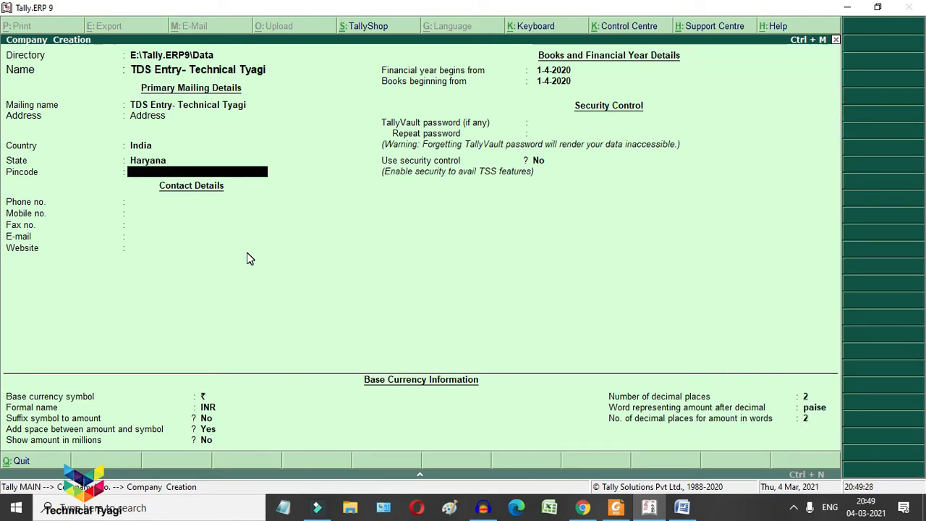
pyautogui.write('132102')
pyautogui.press('BackSpace')
pyautogui.write('3')
pyautogui.press('Return')
# - Leave the contact and security details blank, keep the 1-4-2020 book dates and INR currency defaults, and save the company
pyautogui.press('Return')
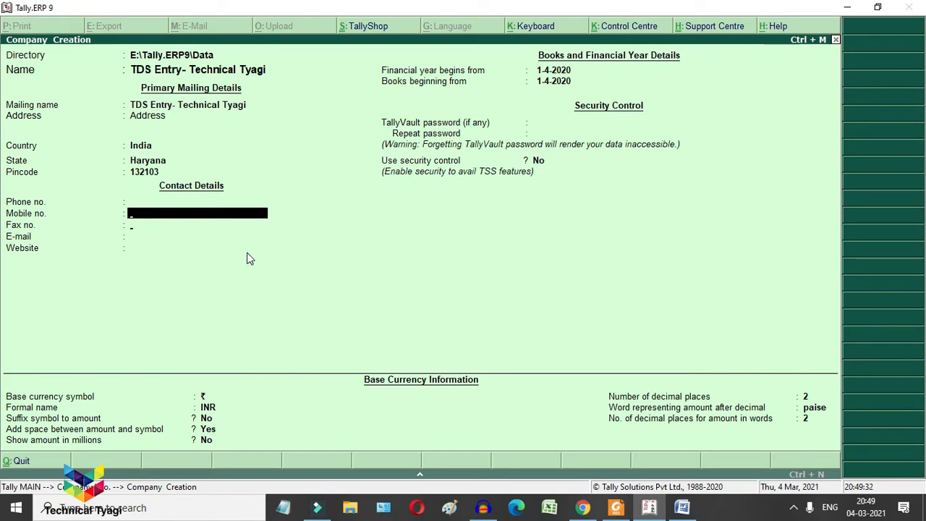
pyautogui.press('Return')
pyautogui.press('Return')
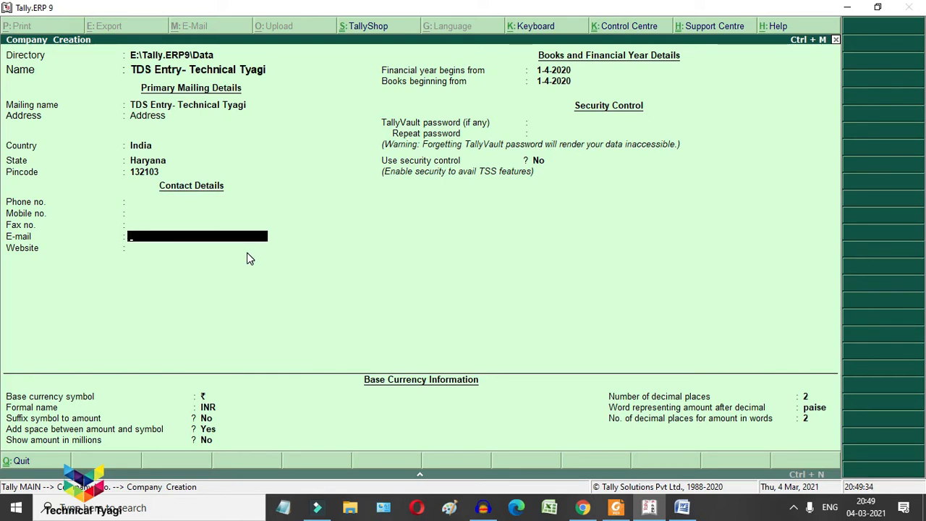
pyautogui.press('Return')
pyautogui.press('Return')
pyautogui.press('Return')
pyautogui.press('Return')
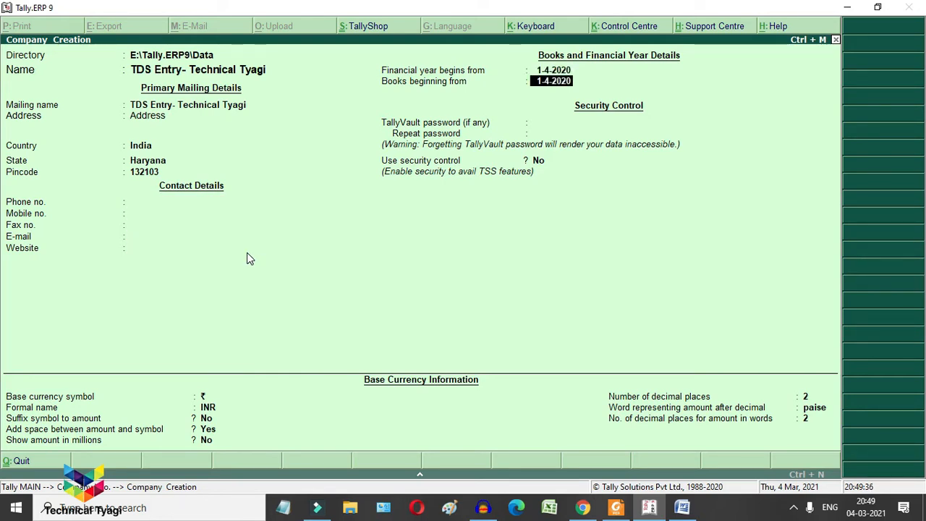
pyautogui.press('Return')
pyautogui.press('Return')
pyautogui.press('Return')
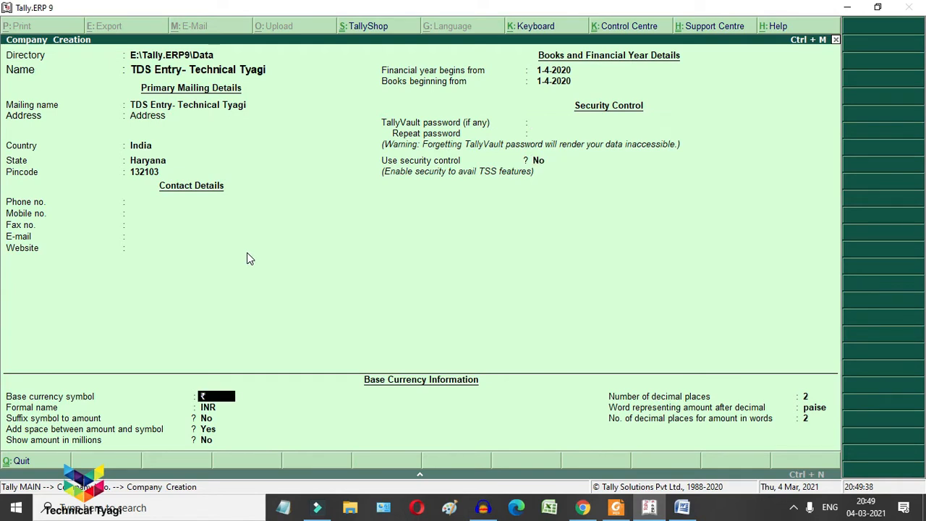
pyautogui.press('Return')
pyautogui.press('Return')
pyautogui.press('Return')
pyautogui.press('Return')
pyautogui.press('Return')
pyautogui.press('Return')
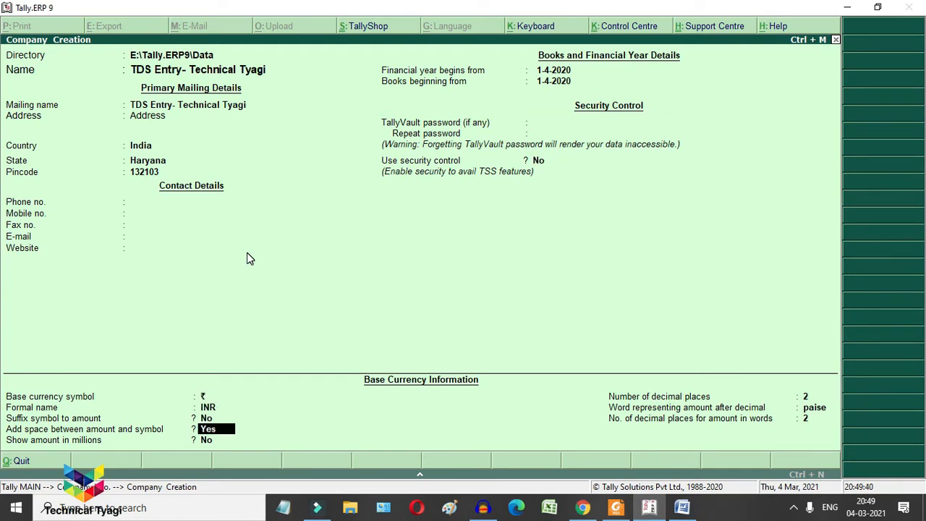
pyautogui.press('Return')
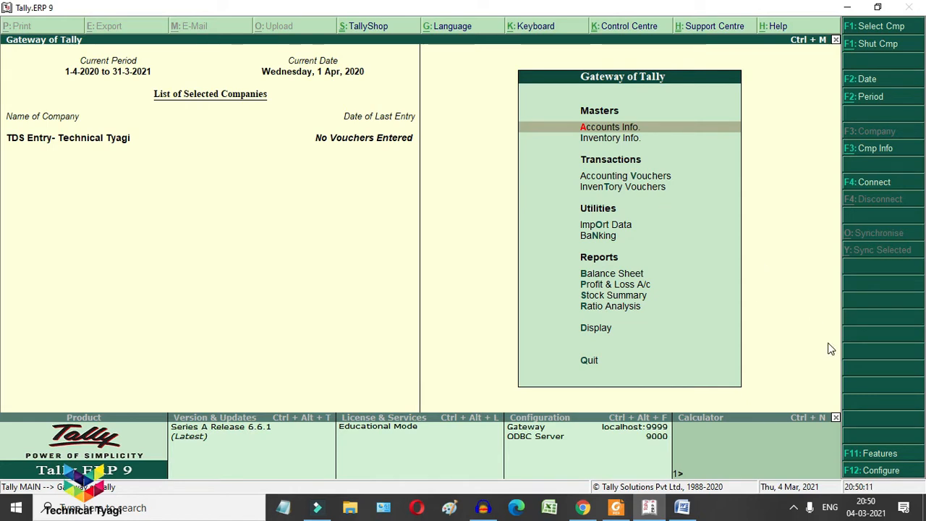
# - Enable Tax Deducted at Source (TDS) in the company's Statutory and Taxation features
pyautogui.click(880, 456)
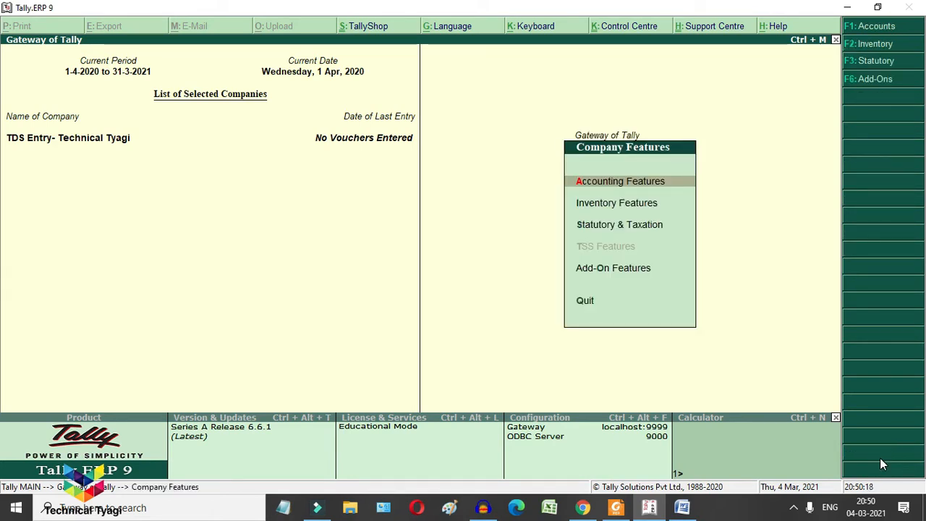
pyautogui.press('Down')
pyautogui.press('Down')
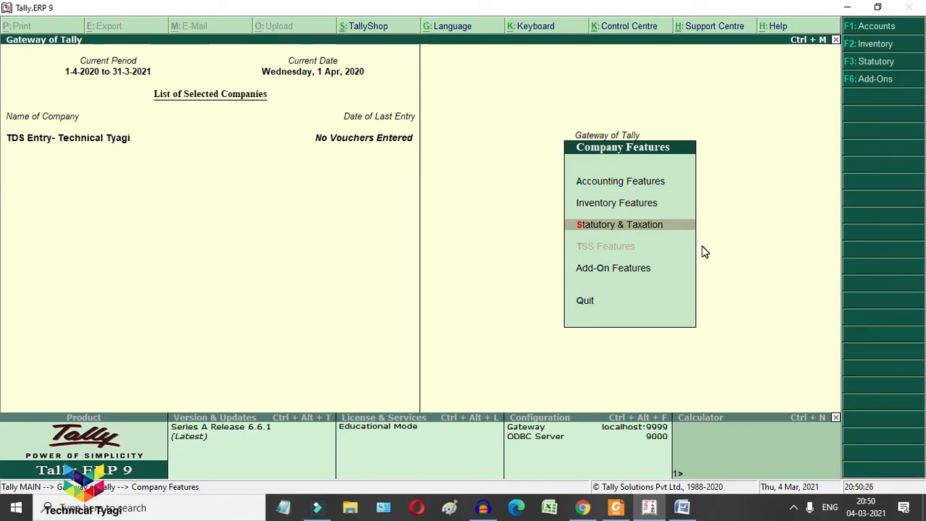
pyautogui.press('Return')
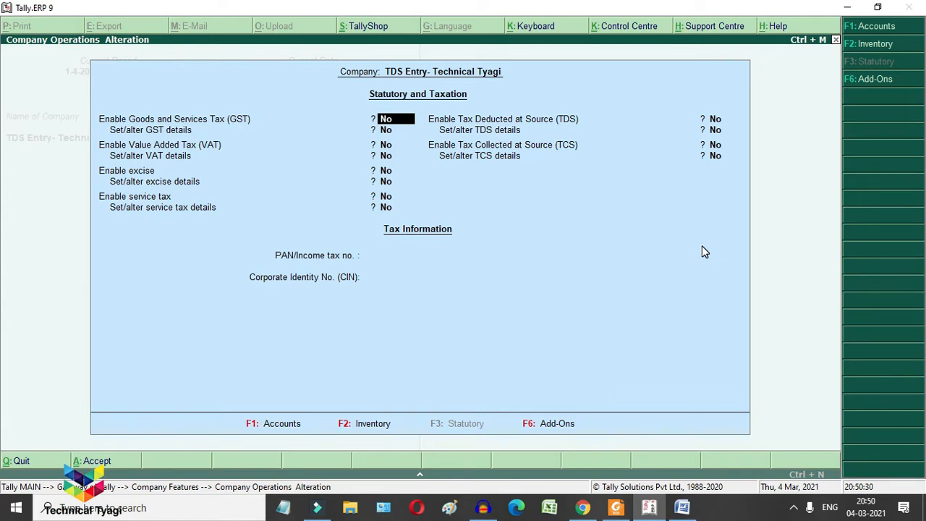
pyautogui.press('Return')
pyautogui.press('Return')
pyautogui.press('Return')
pyautogui.press('Return')
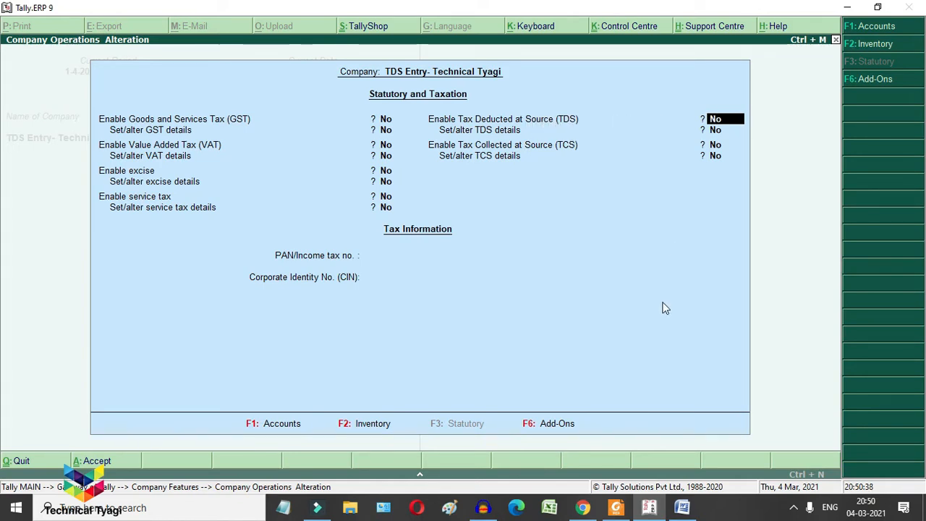
pyautogui.write('y')
pyautogui.press('Return')
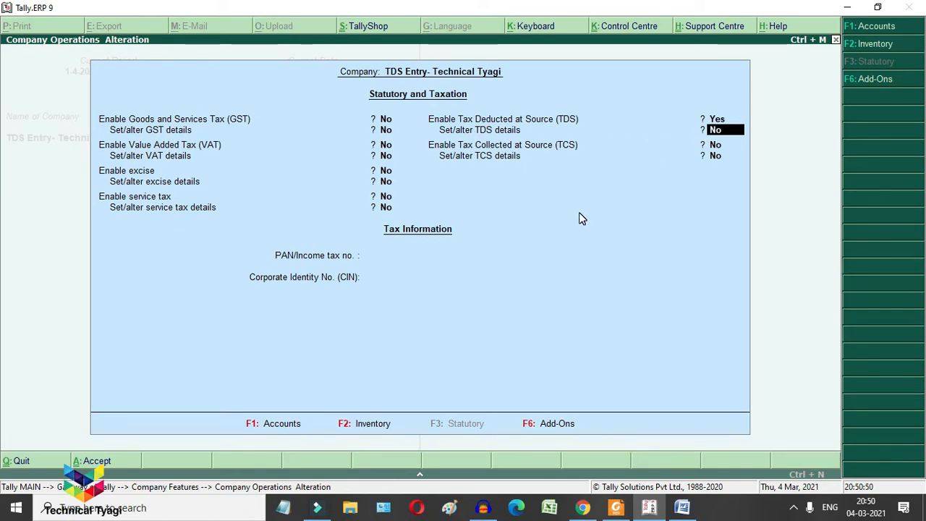
# - Turn on Set/alter TDS details and enter the company's TAN registration number in the deductor details
pyautogui.write('y')
pyautogui.press('Return')
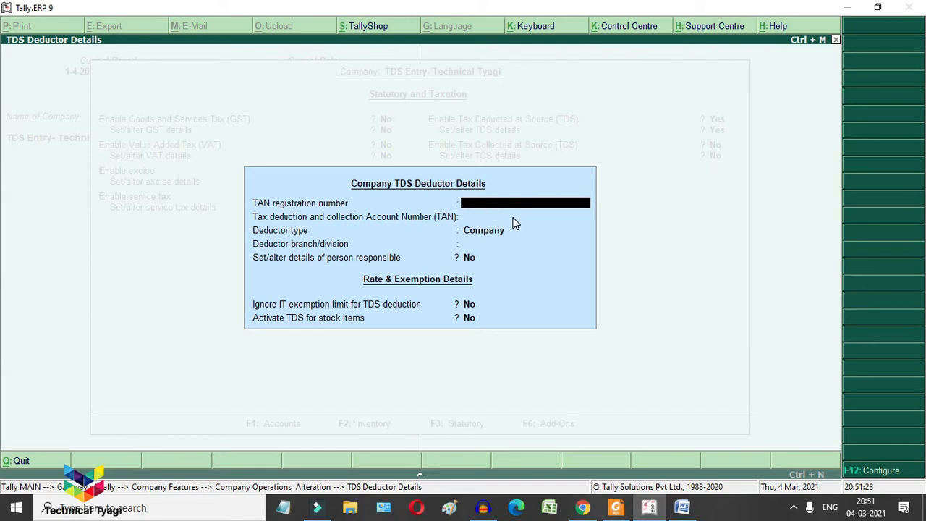
pyautogui.write('TANS')
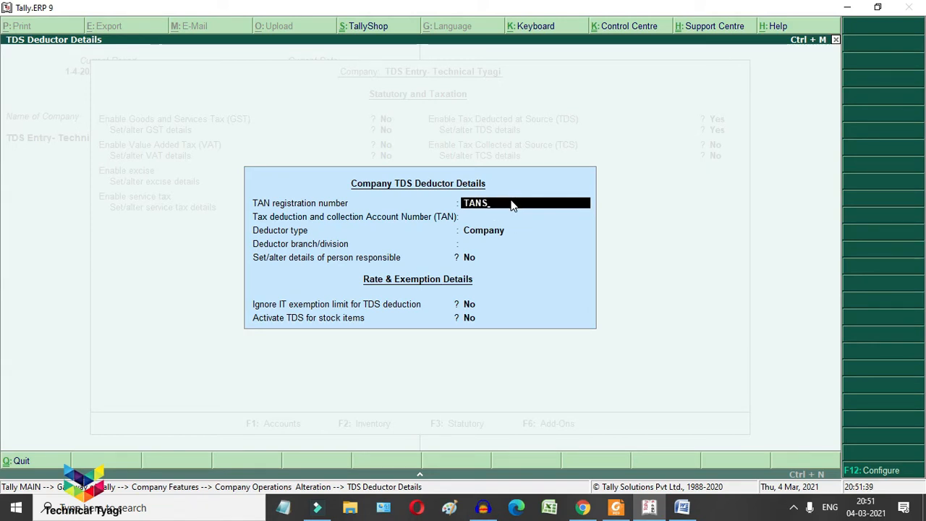
pyautogui.write('D12345')
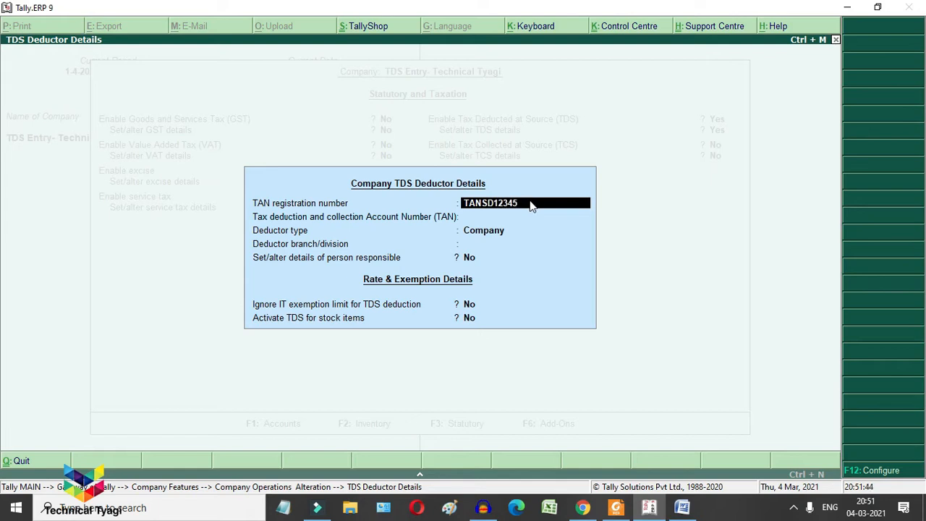
pyautogui.press('BackSpace')
pyautogui.write('N')
pyautogui.press('Return')
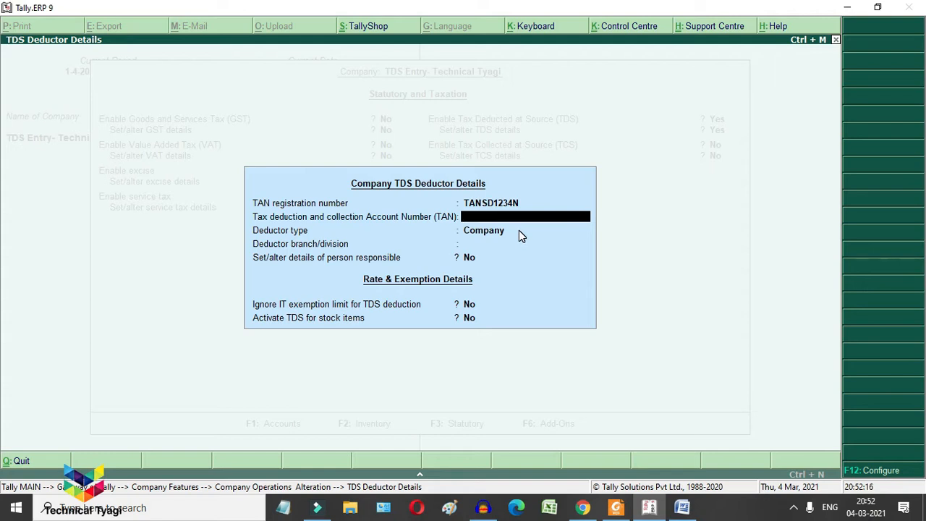
# - Enter the Tax deduction and collection Account Number (TAN) and keep Company as the deductor type
pyautogui.write('TANS')
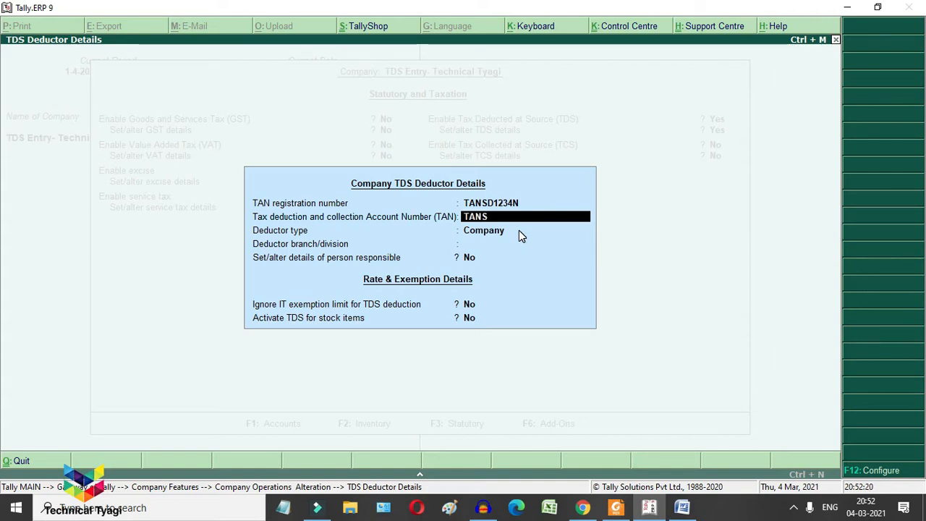
pyautogui.write('12345D')
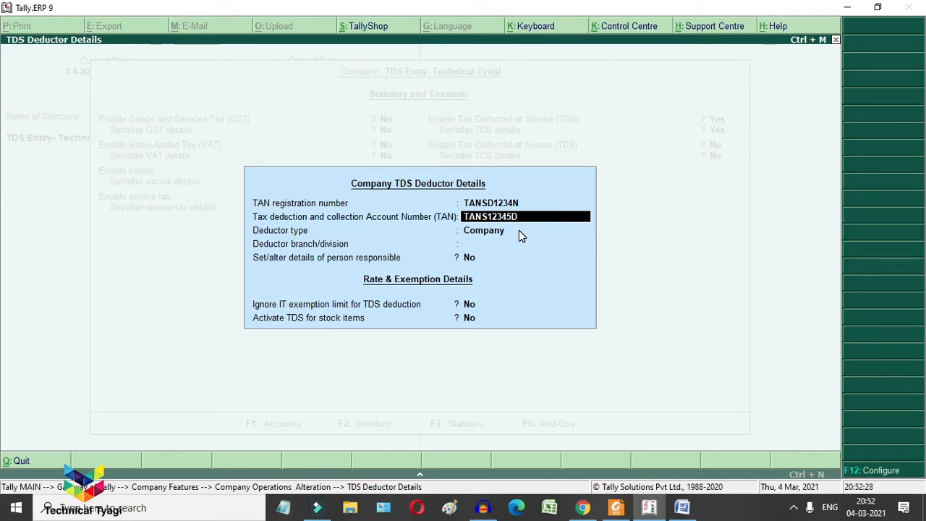
pyautogui.press('Return')
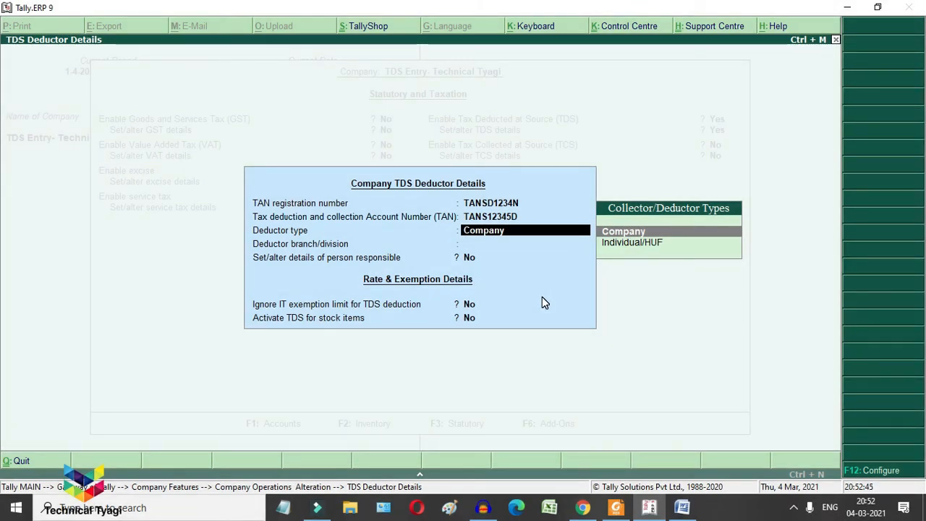
pyautogui.press('Return')
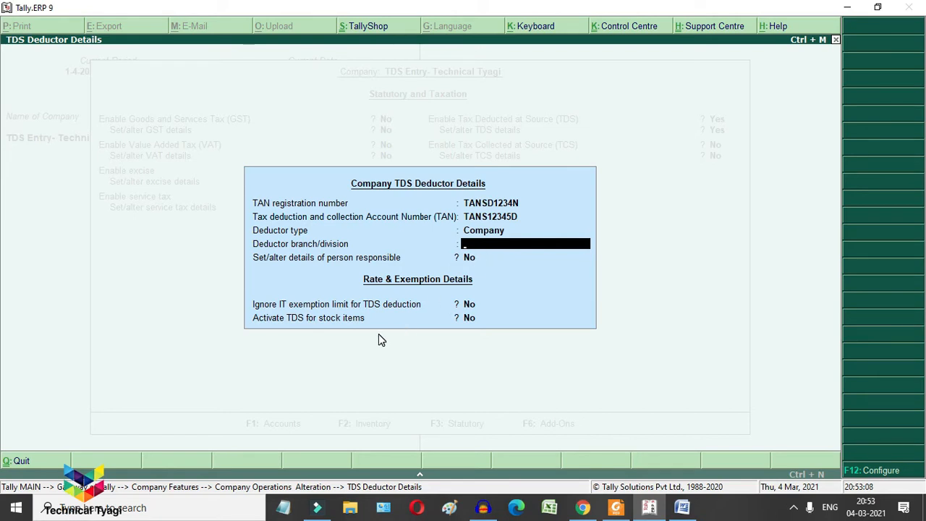
# - Leave the deductor branch/division blank and open the details of the person responsible for TDS
pyautogui.press('Return')
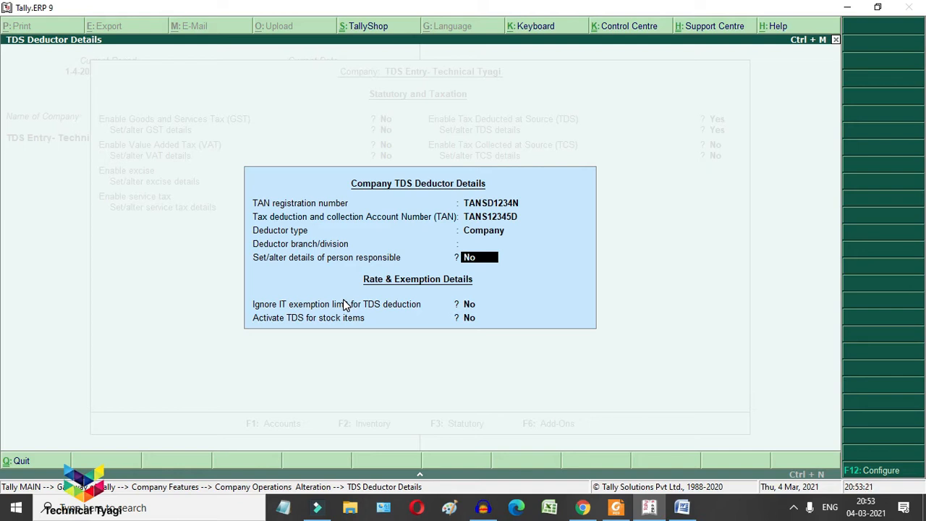
pyautogui.press('y')
pyautogui.press('Return')
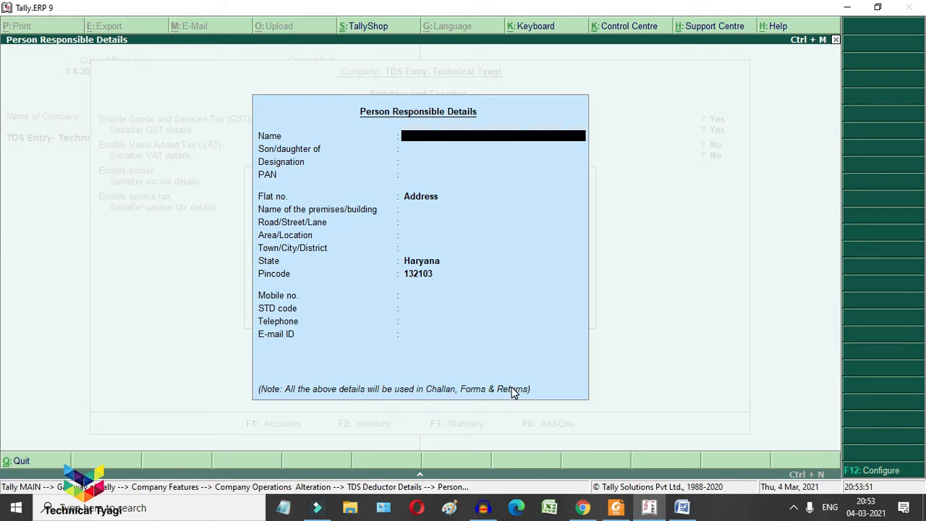
# - Enter the responsible person's name and parent's name, and set the designation to Accountant
pyautogui.write('Te')
pyautogui.write('echn')
pyautogui.write('ic')
pyautogui.write('al Tyagi')
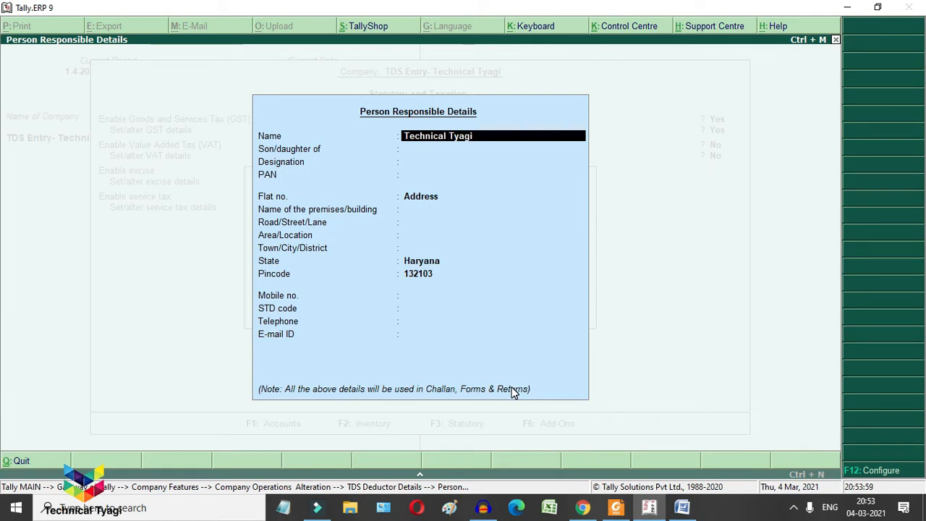
pyautogui.press('Return')
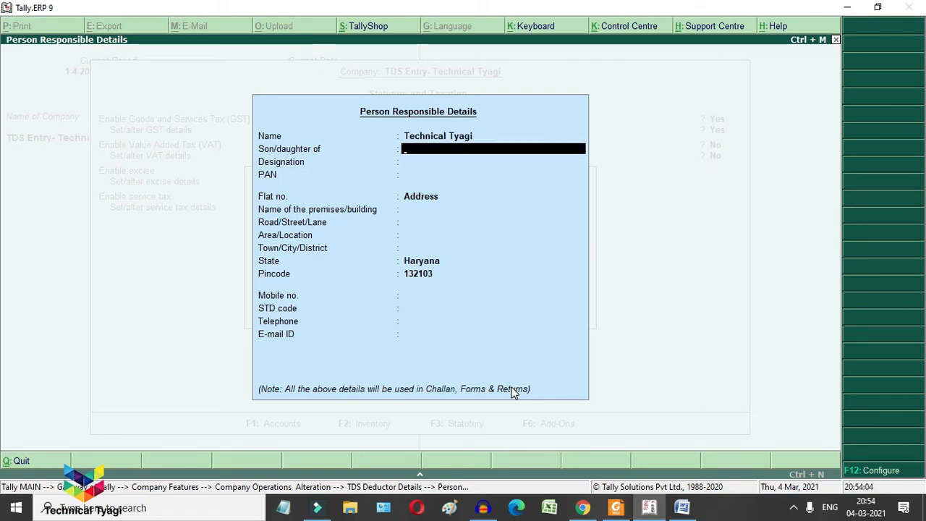
pyautogui.write('Rajbir')
pyautogui.press('Return')
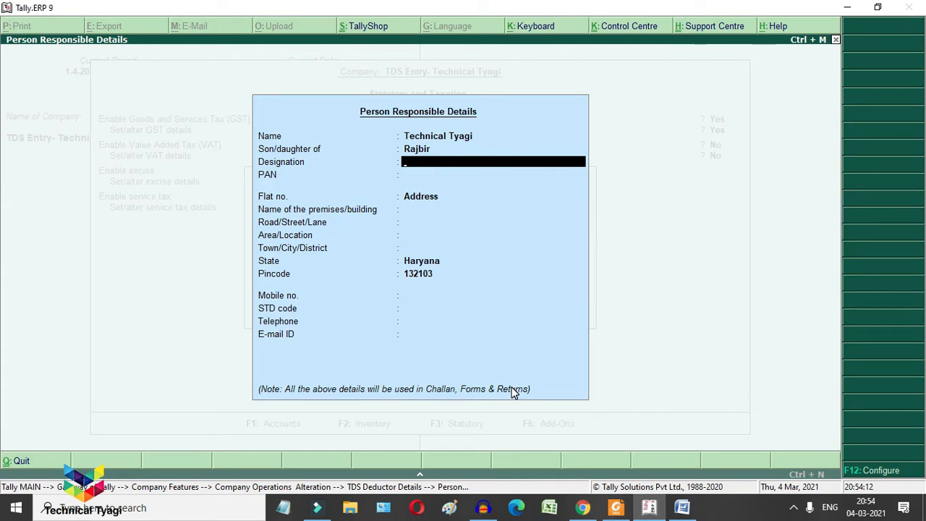
pyautogui.write('Accountant')
pyautogui.press('Return')
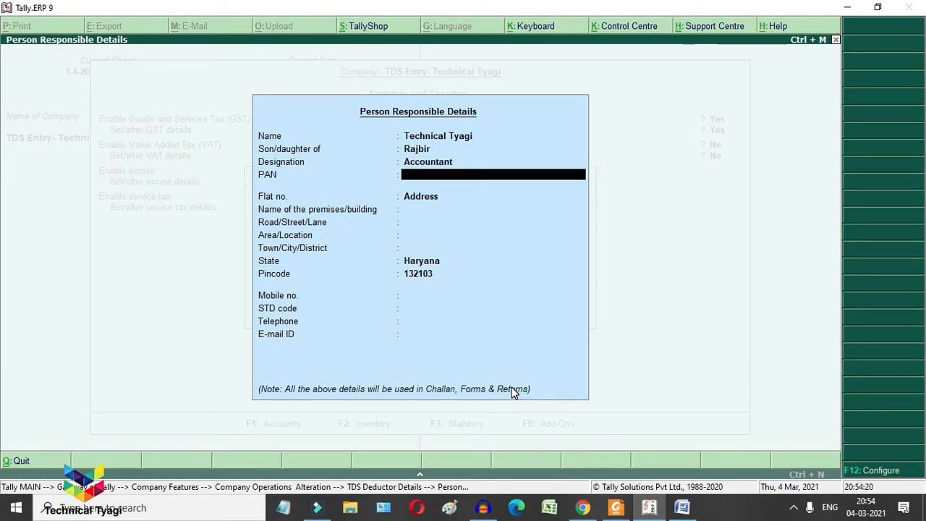
# - Fill in the PAN of the person responsible for TDS
pyautogui.write('ABC')
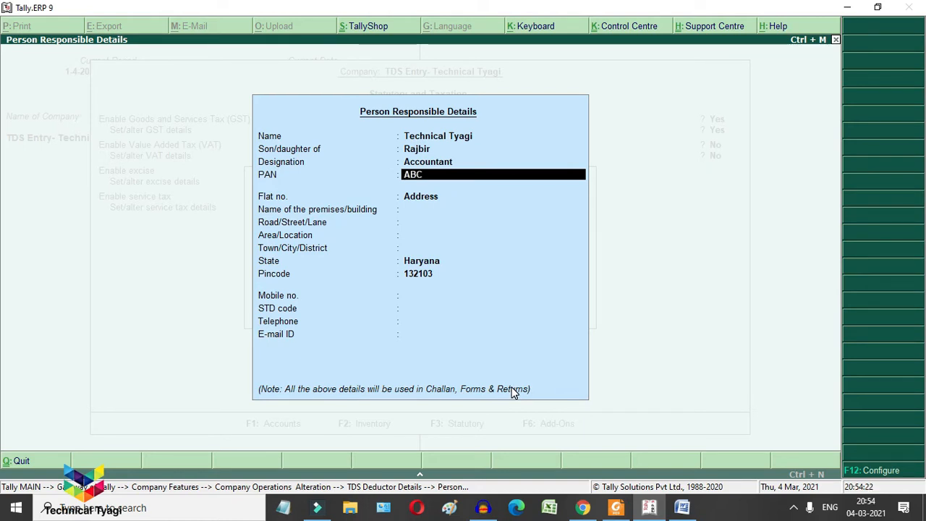
pyautogui.write('PS1234')
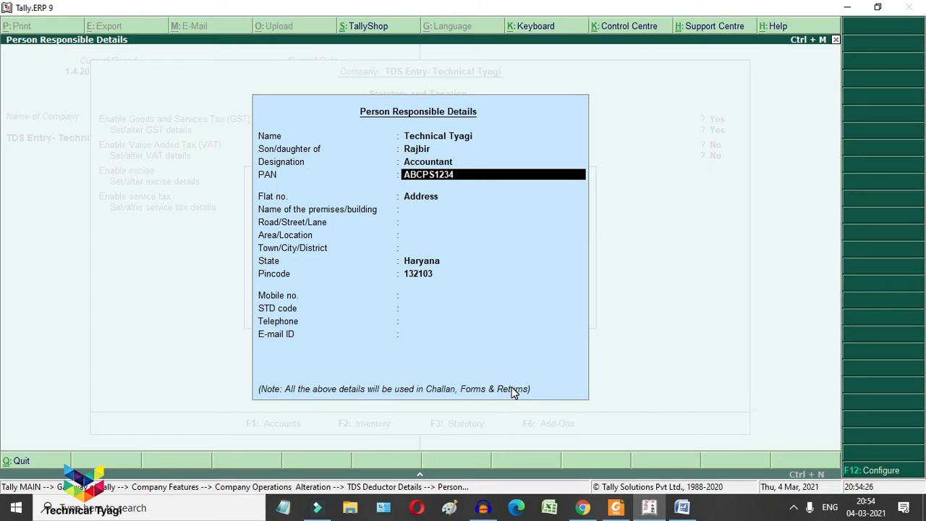
pyautogui.write('F')
pyautogui.press('Return')
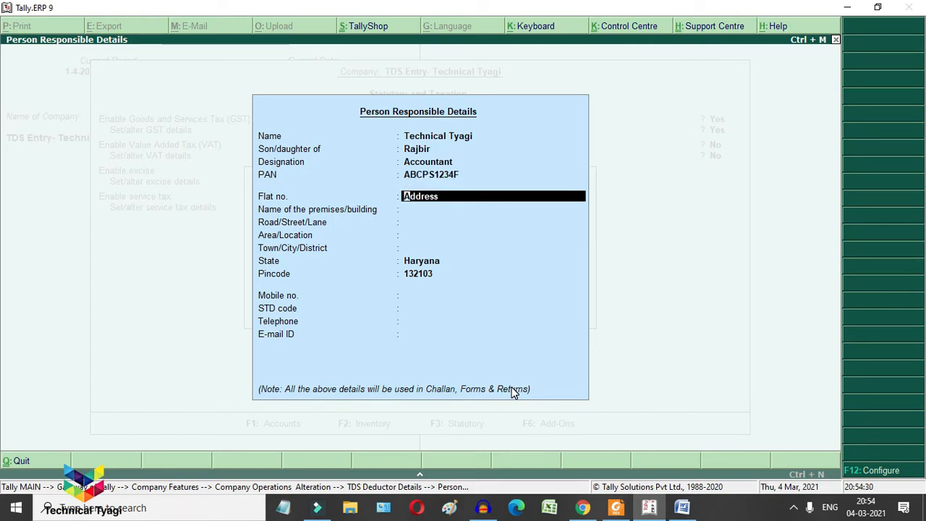
# - Set the premises/building name to Haryana, leaving road, area and town blank and keeping the prefilled flat number, state and pincode
pyautogui.press('Return')
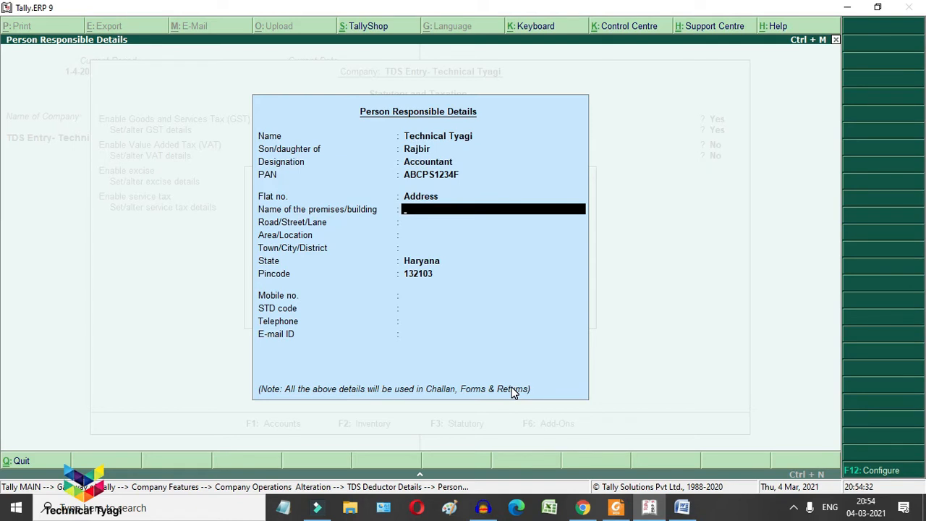
pyautogui.write('Haryan')
pyautogui.press('Return')
pyautogui.press('Return')
pyautogui.press('Return')
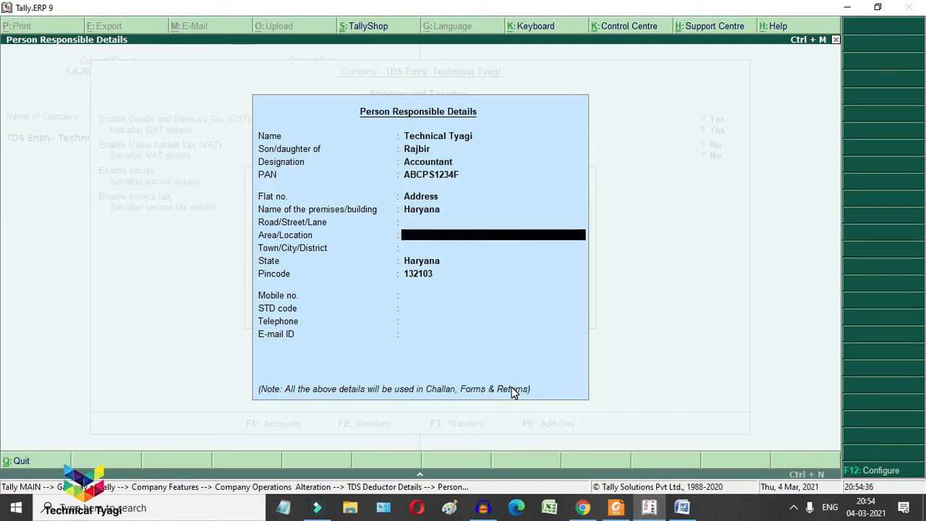
pyautogui.press('Return')
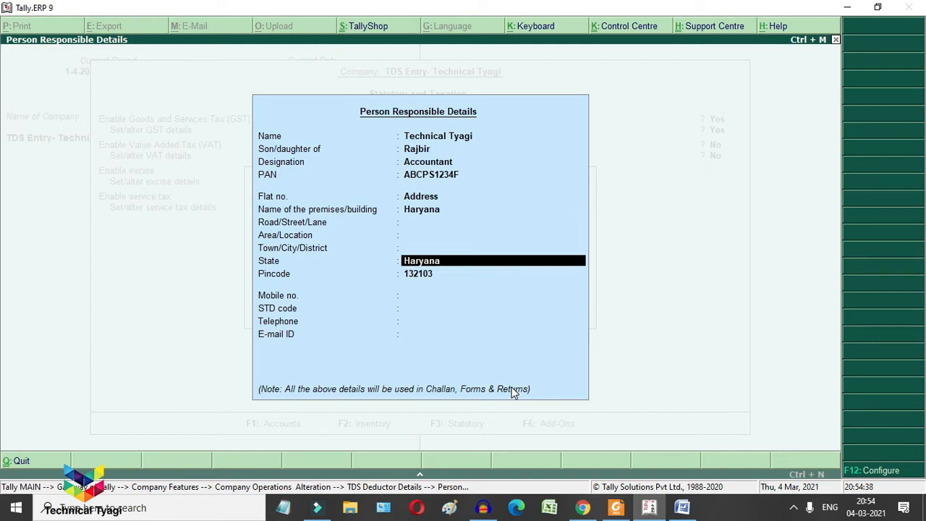
pyautogui.press('Return')
pyautogui.press('Return')
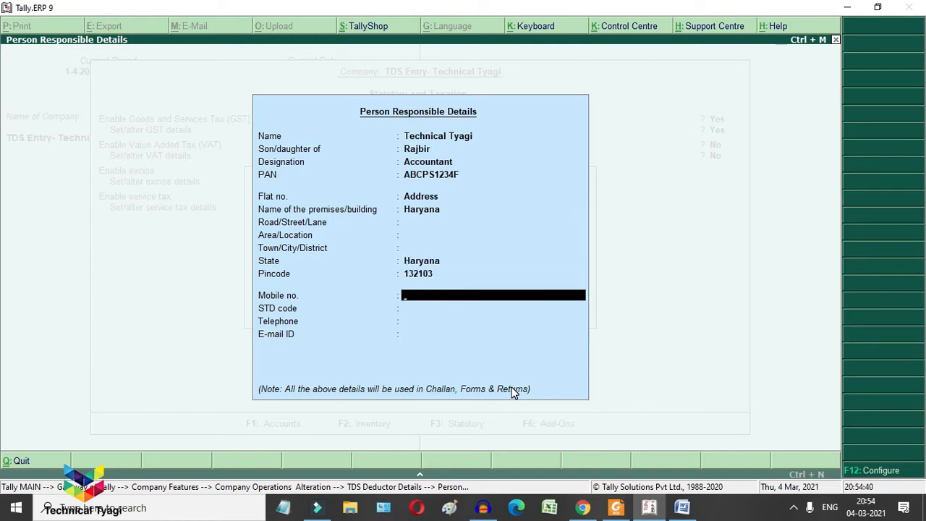
# - Enter the responsible person's mobile number and e-mail, leaving STD code and telephone blank, and accept the details
pyautogui.write('1234567890')
pyautogui.press('Return')
pyautogui.press('Return')
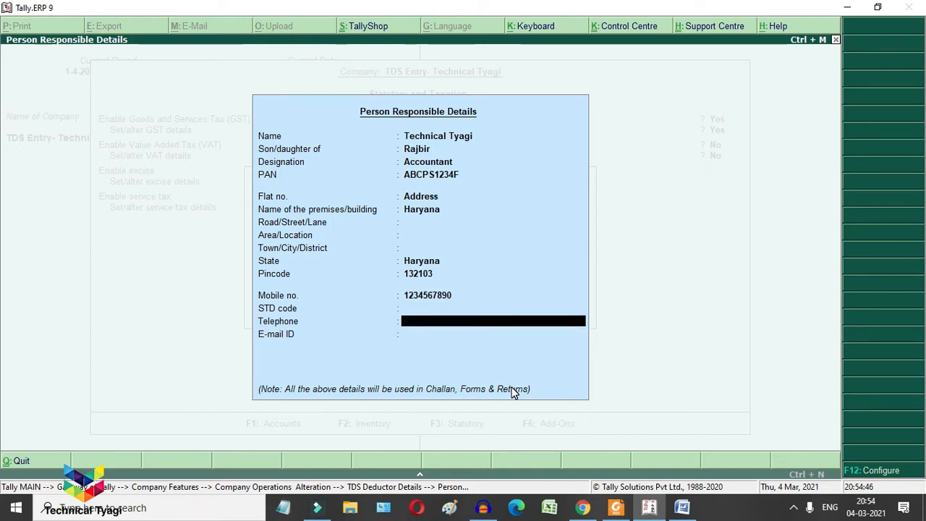
pyautogui.press('Return')
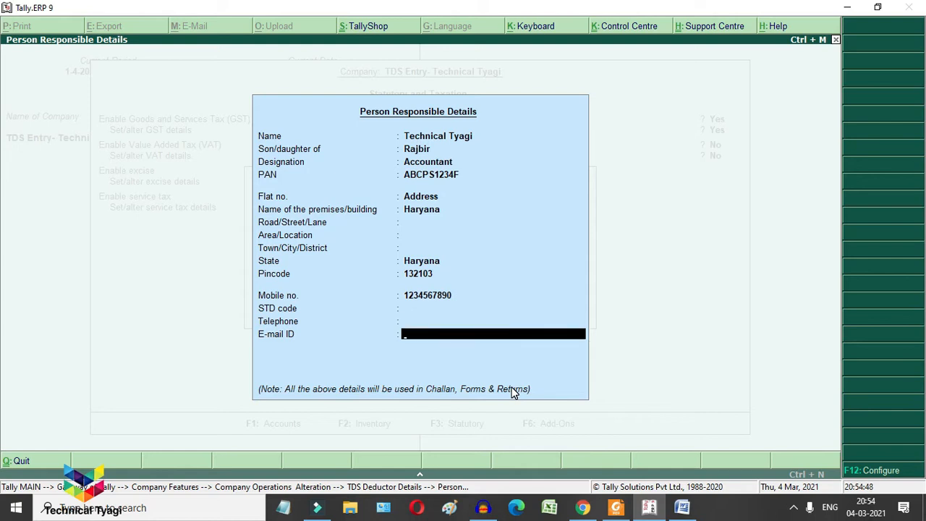
pyautogui.write('email@gmail.com')
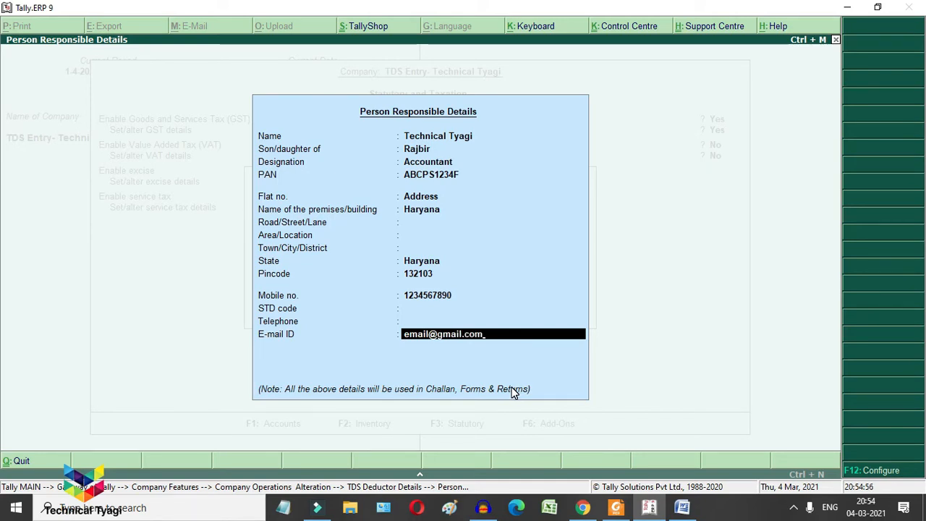
pyautogui.press('Return')
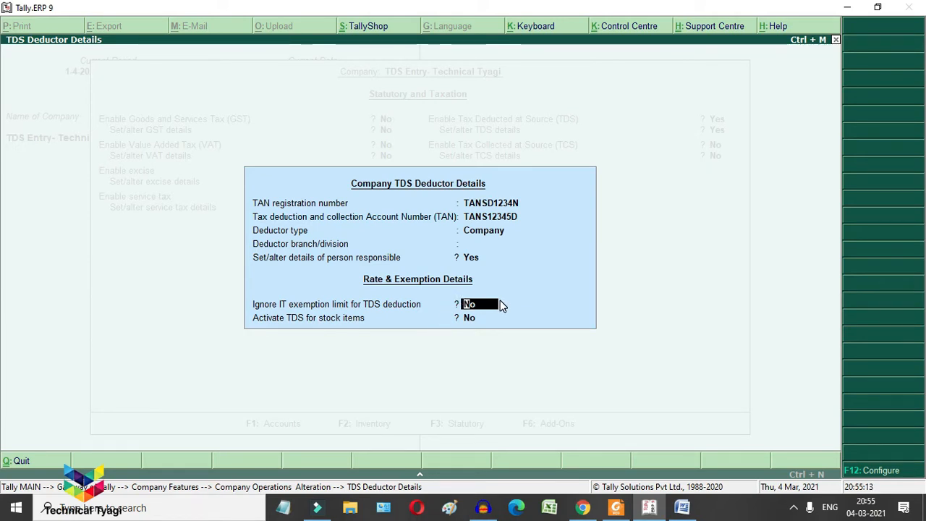
# - Check the TDS thresholds in Foxit Reader, then keep the IT exemption limit and stock item options at No in Tally.ERP 9
pyautogui.click(615, 508)
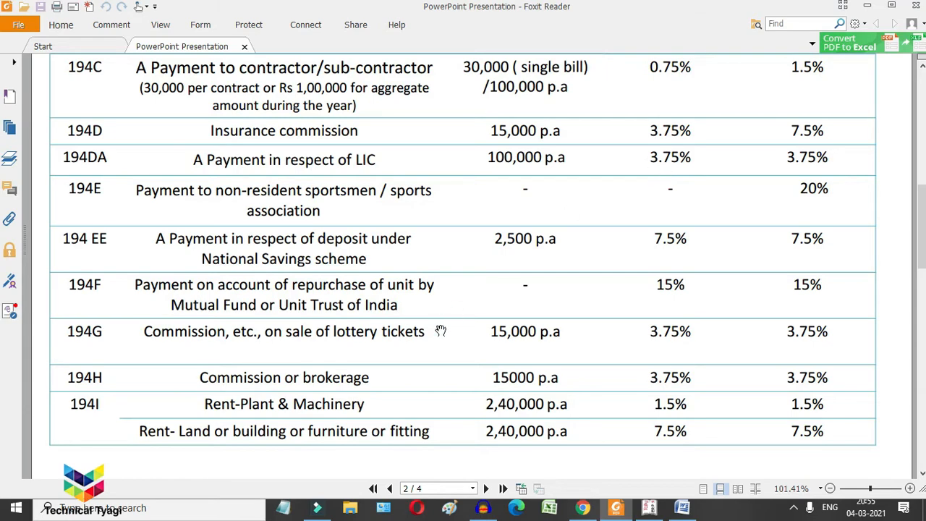
pyautogui.click(649, 508)
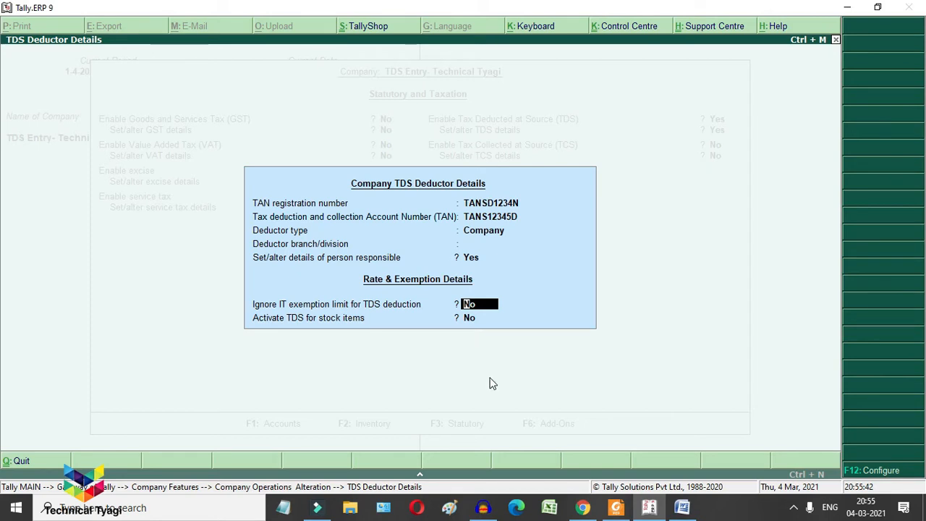
pyautogui.press('Return')
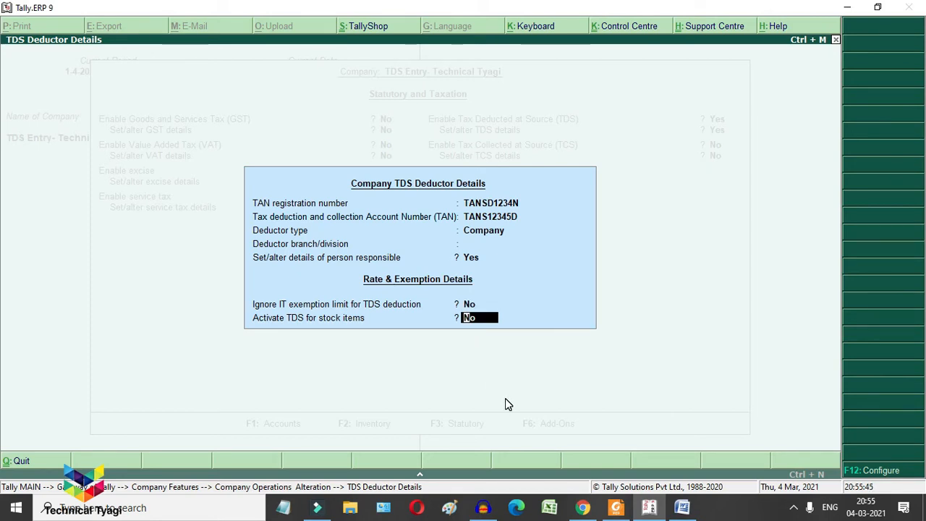
pyautogui.press('Return')
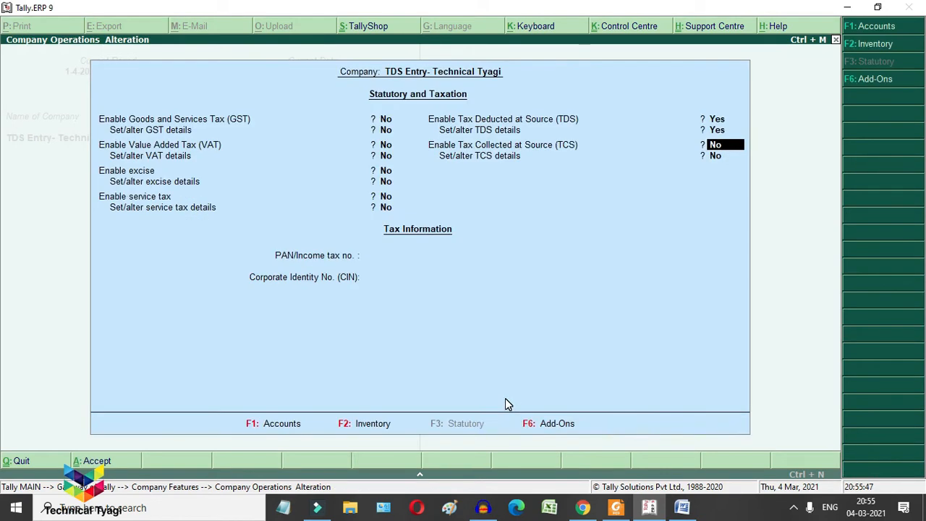
# - Leave TCS disabled, enter the company's PAN/Income tax number, leave the CIN blank and save the statutory features
pyautogui.press('Return')
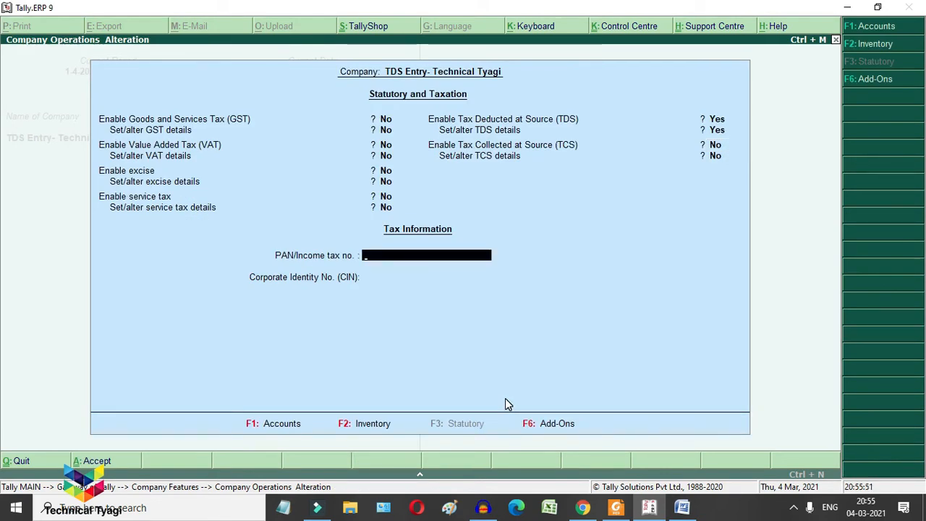
pyautogui.write('ABCPE1234')
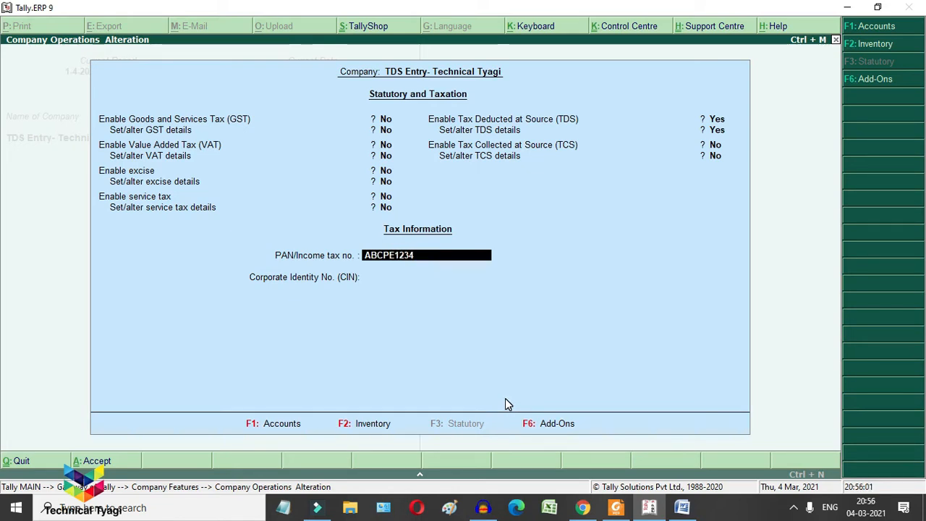
pyautogui.write('F')
pyautogui.press('Return')
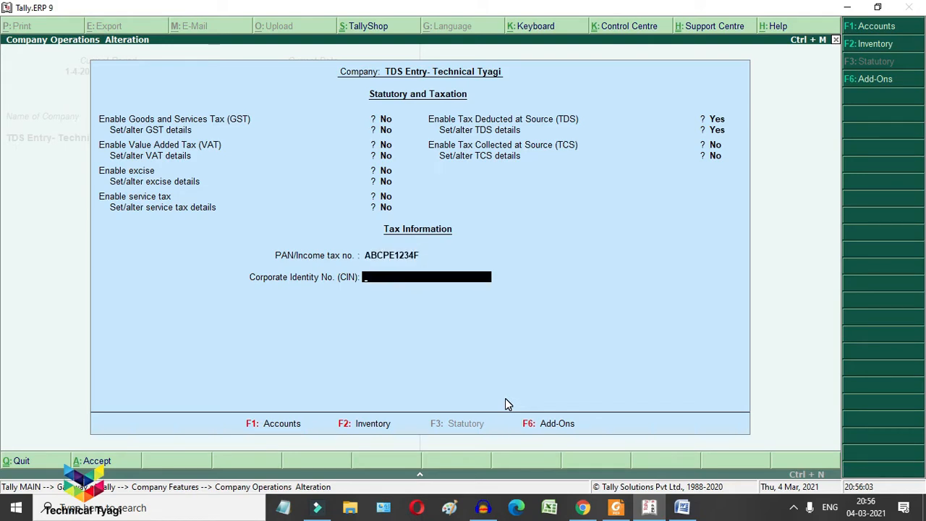
pyautogui.press('Return')
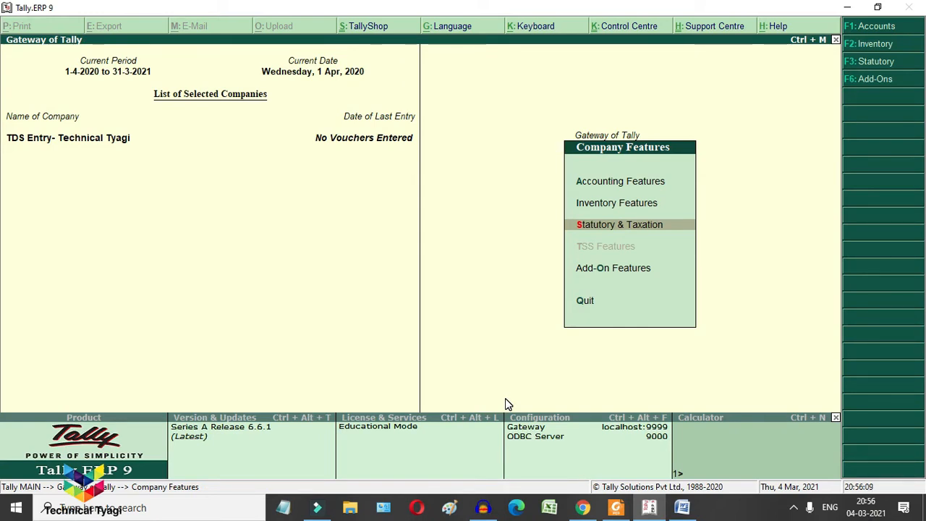
# - Leave the company features and open the TDS reports among the statutory reports
pyautogui.press('Escape')
pyautogui.press('d')
pyautogui.press('y')
pyautogui.press('t')
# - Switch to Foxit Reader and examine the TDS thresholds and rates listed by section code
pyautogui.click(615, 508)
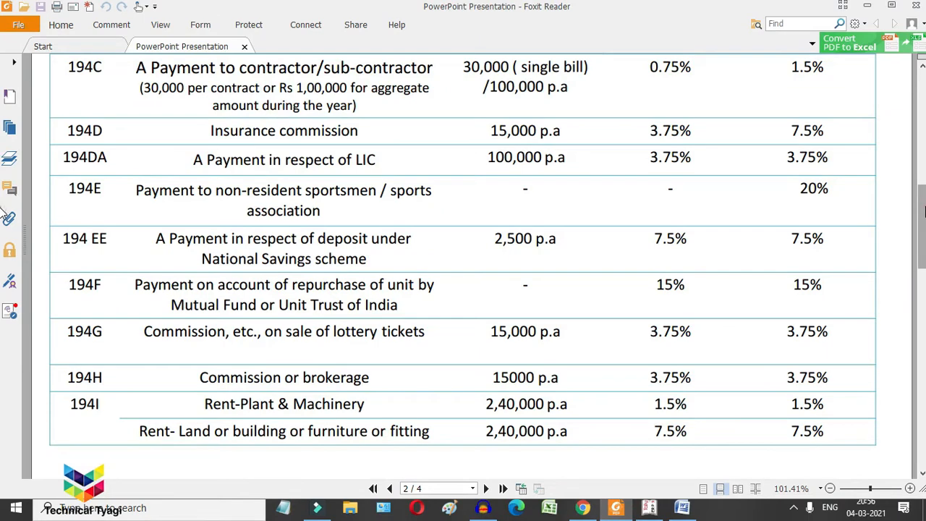
pyautogui.scroll(2, 3, 206)
pyautogui.scroll(2, 3, 205)
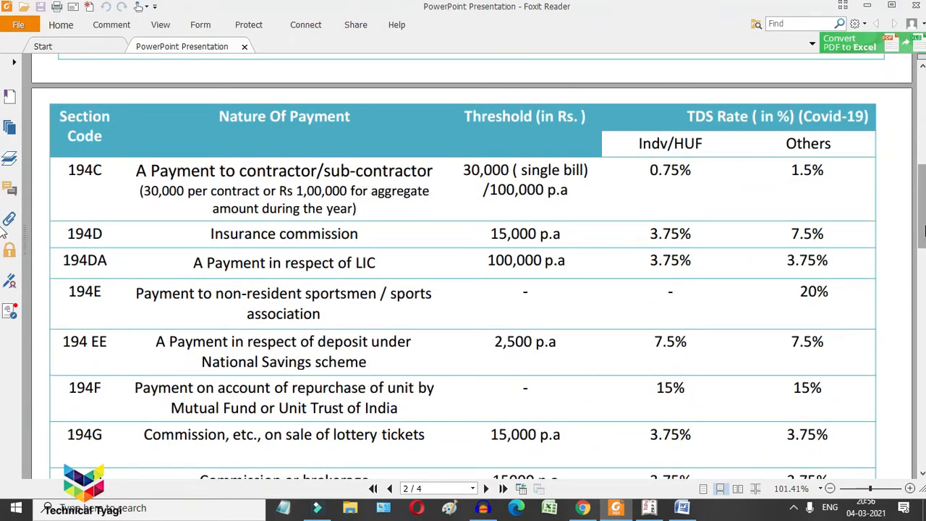
pyautogui.scroll(-2, 3, 232)
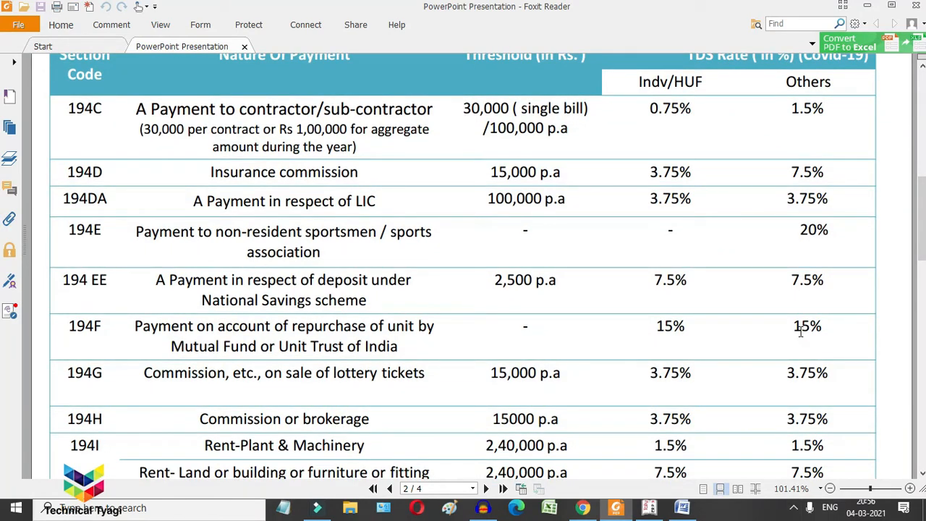
# - Switch back to Tally.ERP 9, leave the statutory reports and select Accounts Info. in the Gateway of Tally
pyautogui.click(655, 509)
pyautogui.press('Escape')
pyautogui.press('Escape')
pyautogui.press('Escape')
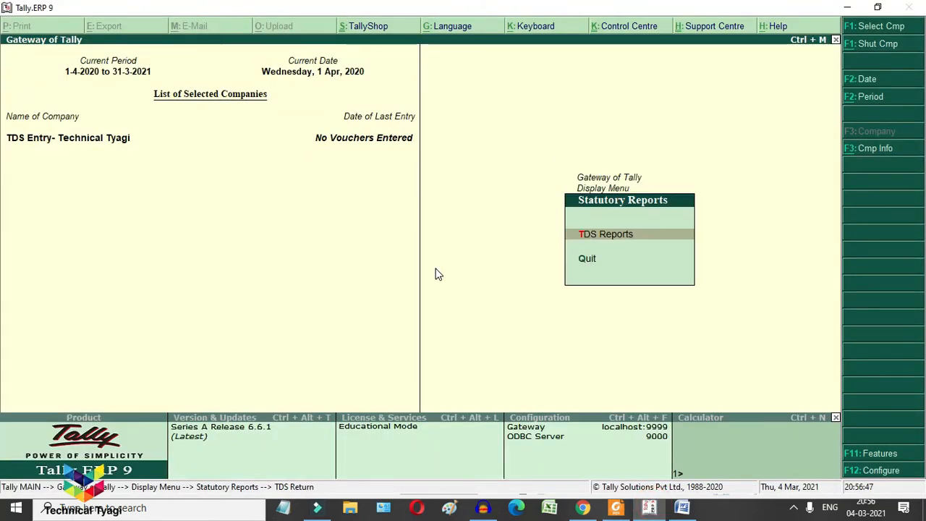
pyautogui.press('Up')
pyautogui.press('Up')
pyautogui.press('Up')
pyautogui.press('Up')
pyautogui.press('Up')
pyautogui.press('Up')
pyautogui.press('Up')
pyautogui.press('Up')
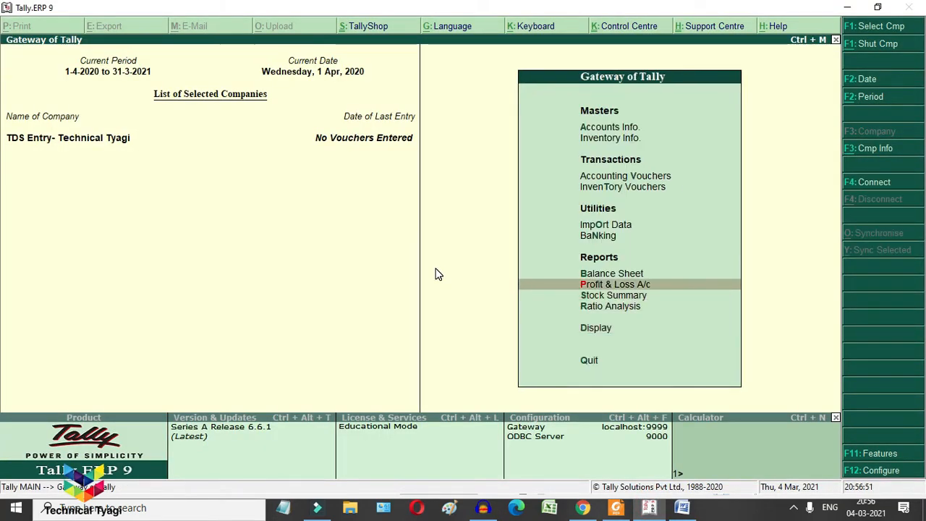
pyautogui.press('Up')
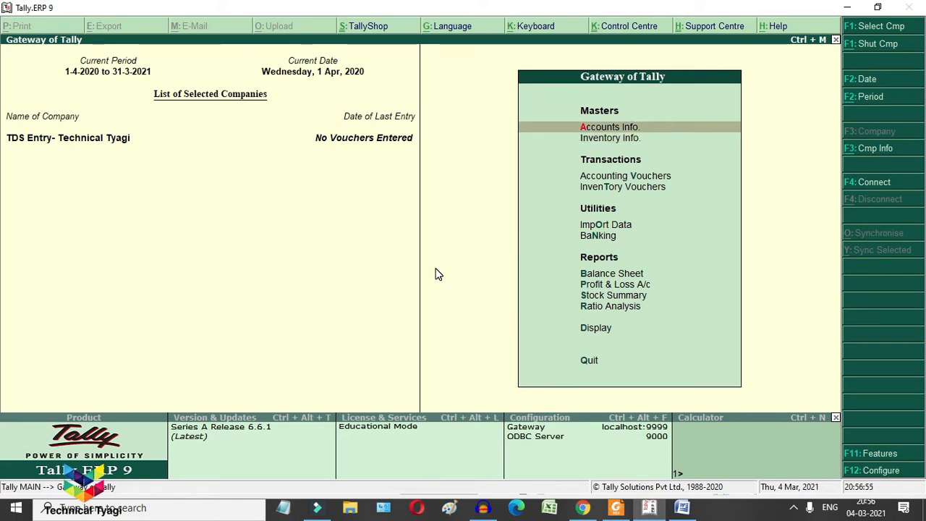
# - Open the creation form for a new TDS nature of payment within the accounts' statutory information
pyautogui.press('Return')
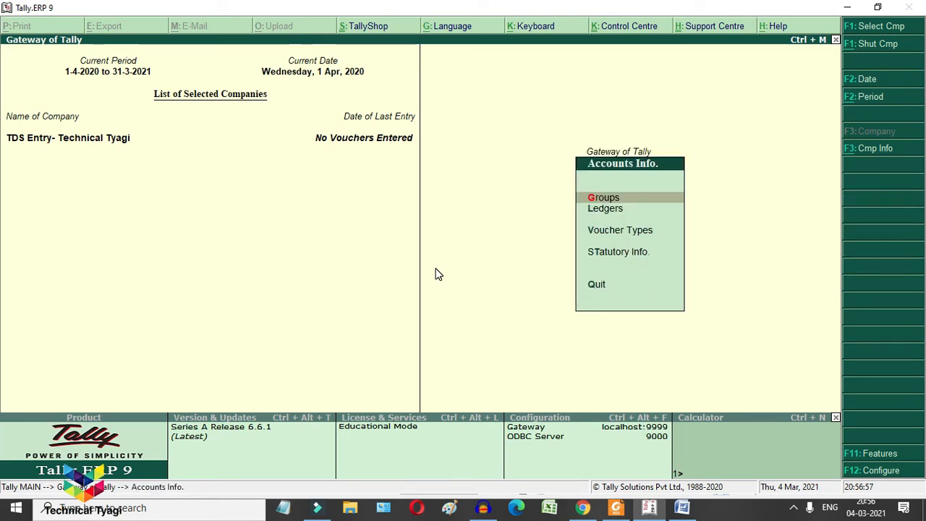
pyautogui.press('Down')
pyautogui.press('Down')
pyautogui.press('Down')
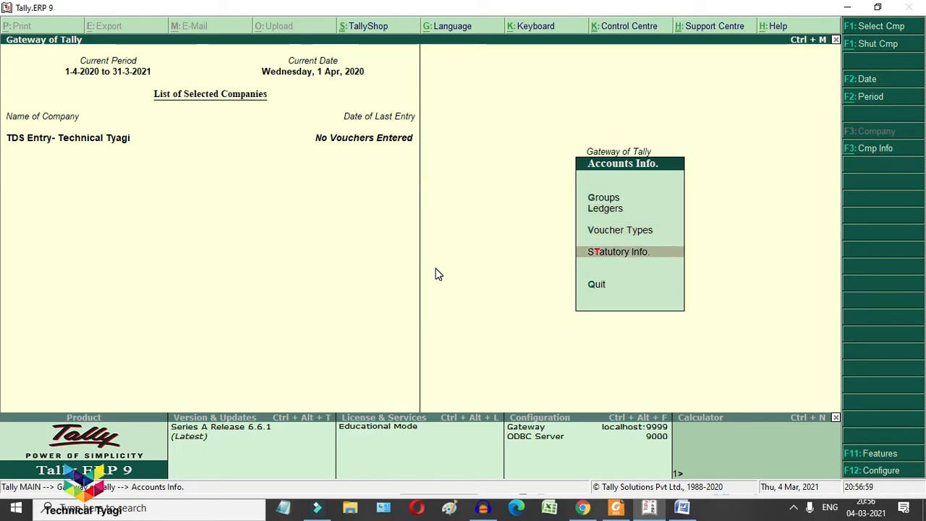
pyautogui.press('Return')
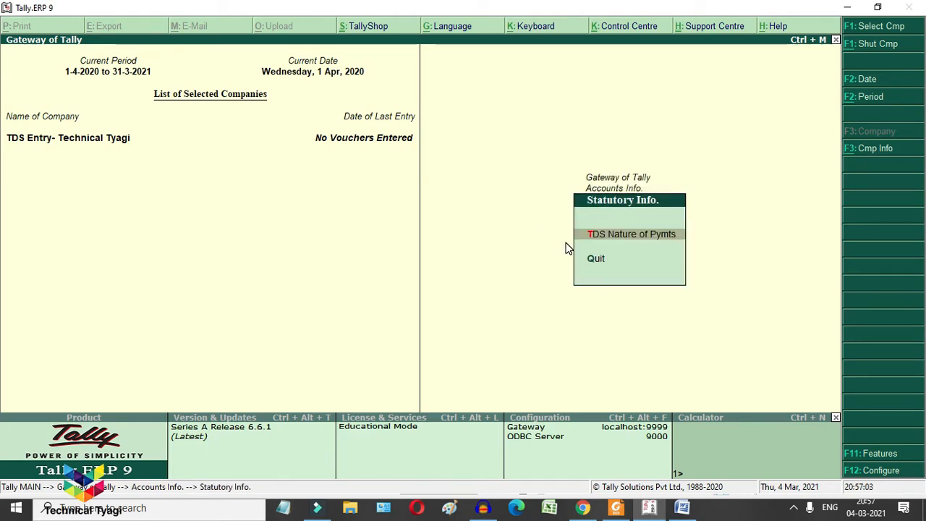
pyautogui.press('Return')
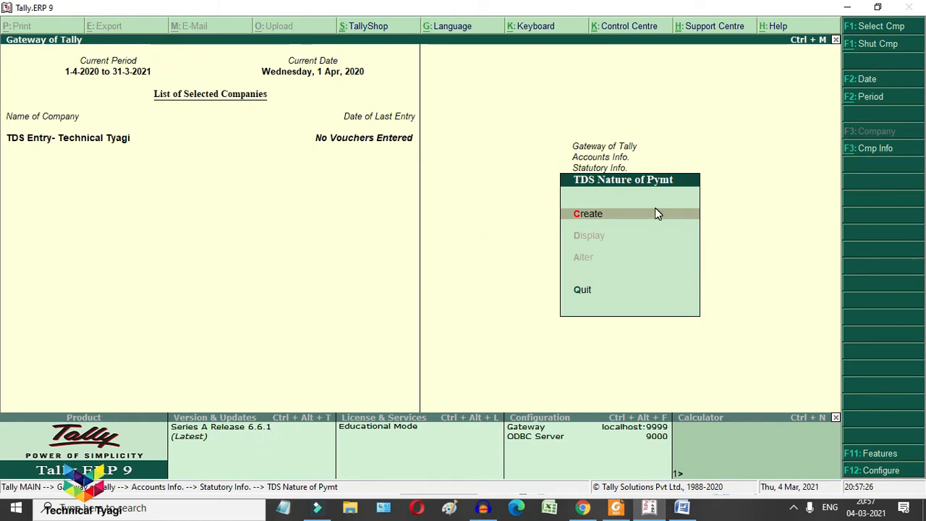
pyautogui.click(681, 257)
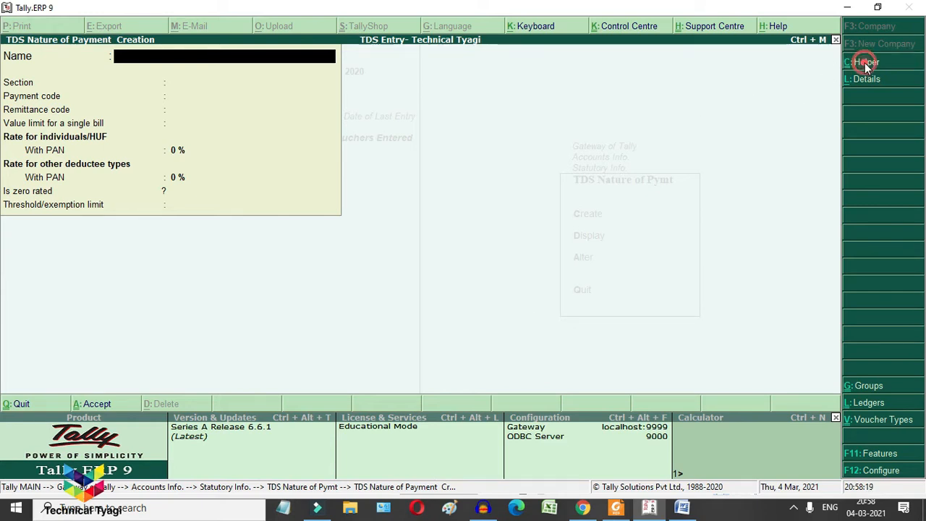
# - Switch to Chrome and examine the payment codes in the TDS screenshot and the nature of payment options of the Challan 281 form
pyautogui.hotkey('alt', 'Tab')
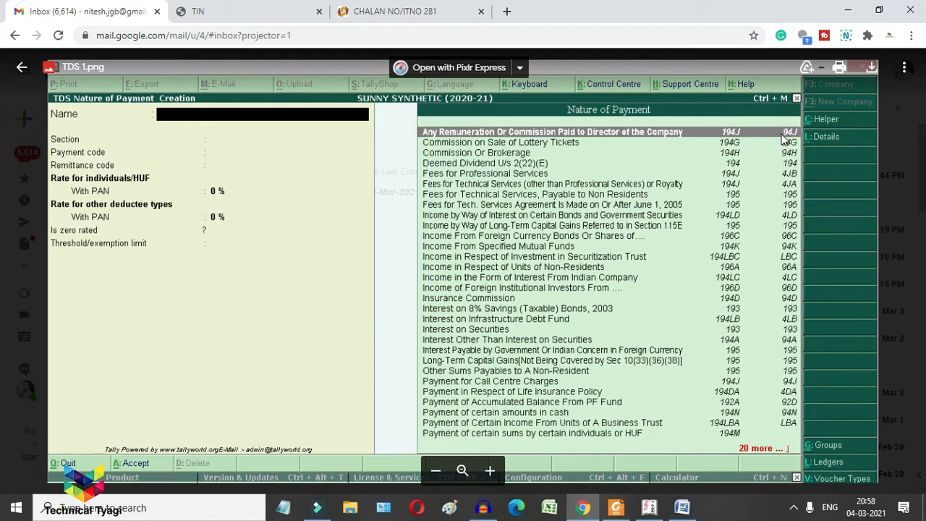
pyautogui.hotkey('alt', 'Tab')
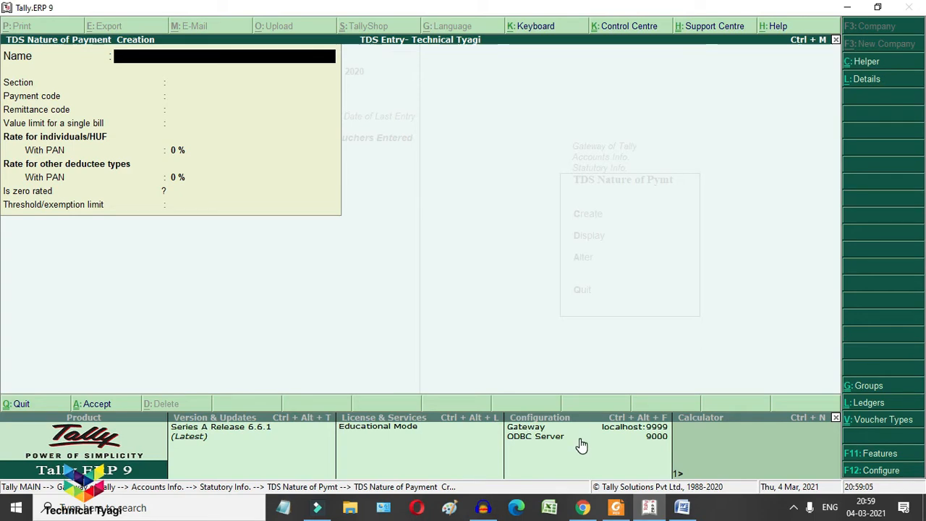
pyautogui.click(584, 505)
pyautogui.click(426, 15)
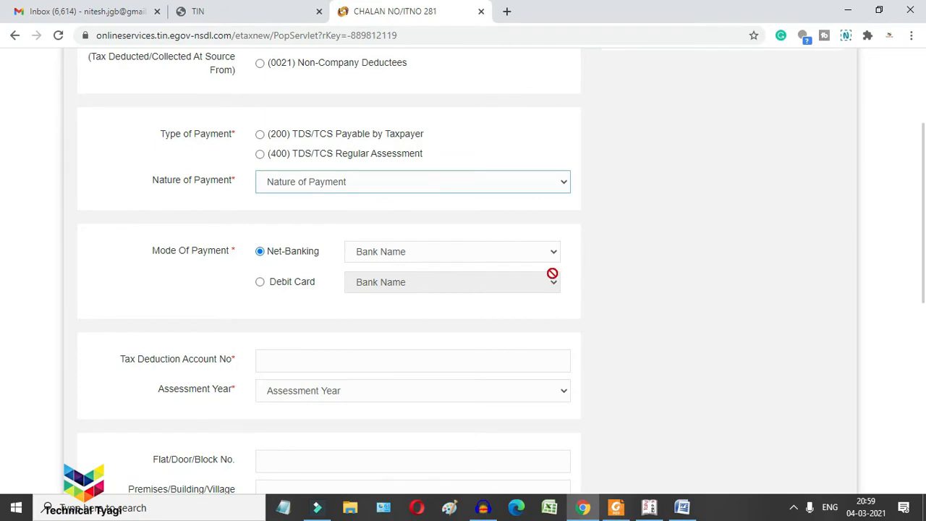
pyautogui.scroll(2, 2, 172)
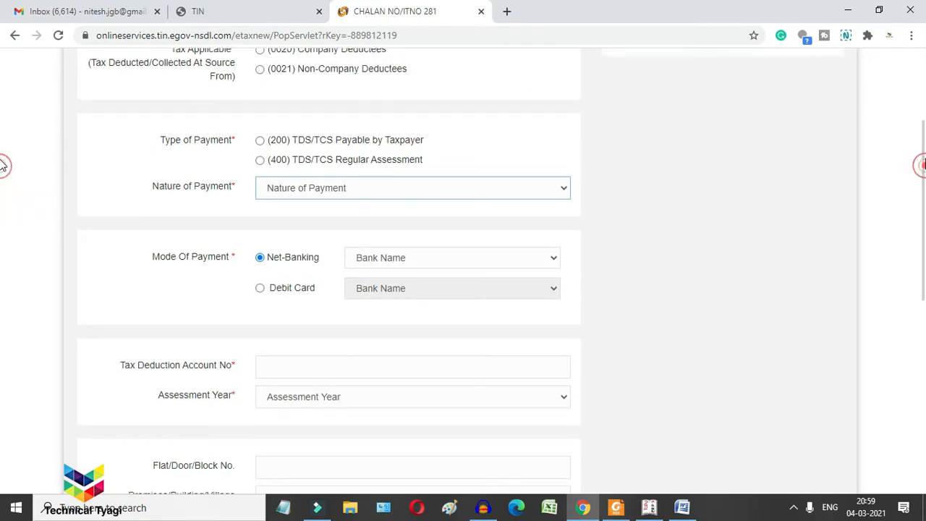
pyautogui.scroll(-1, 3, 141)
pyautogui.scroll(-2, 2, 145)
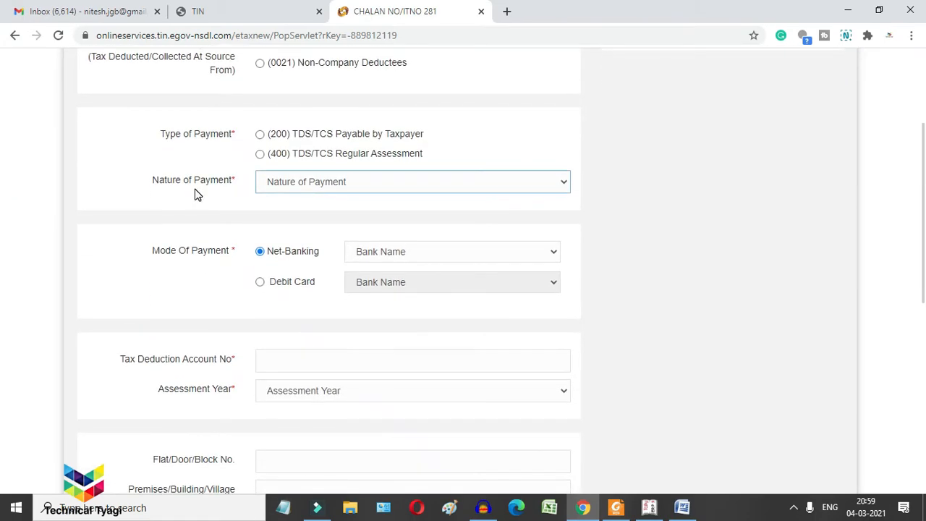
pyautogui.click(389, 186)
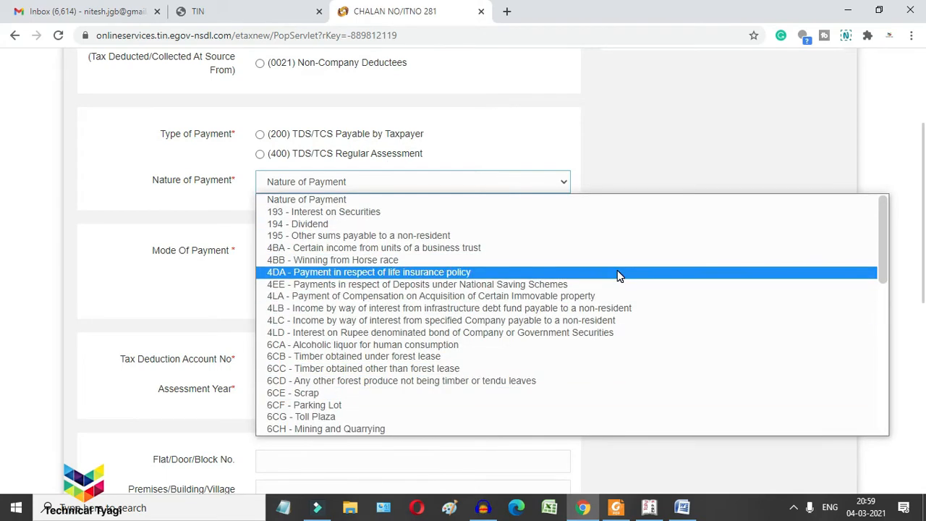
pyautogui.moveTo(881, 238); pyautogui.dragTo(889, 352)
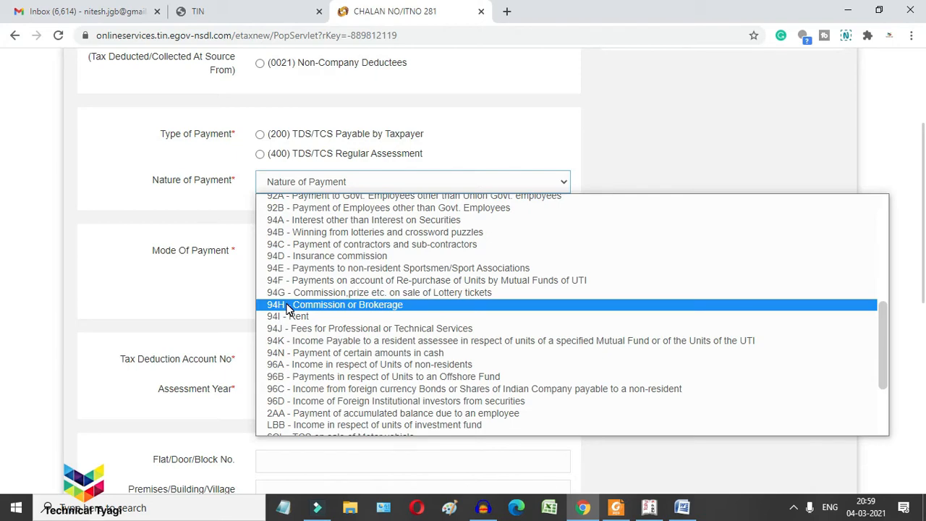
pyautogui.moveTo(883, 337); pyautogui.dragTo(888, 305)
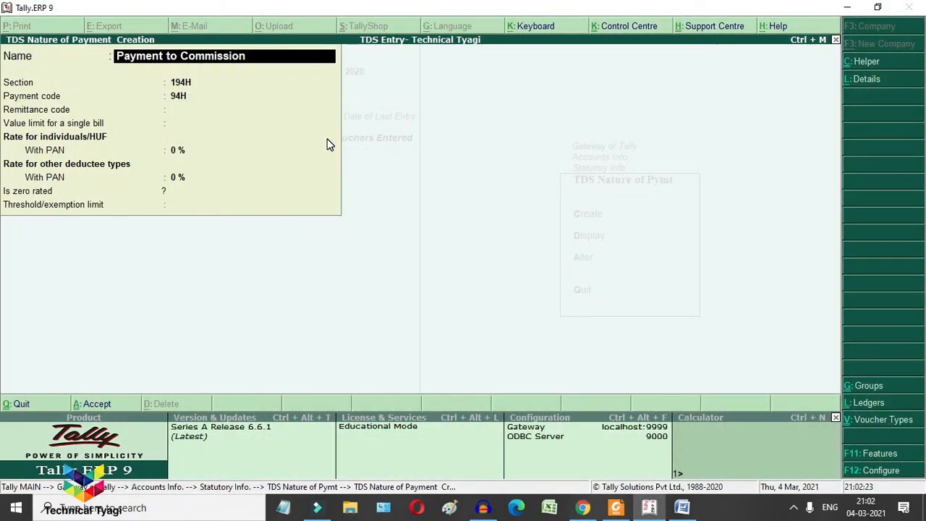
# - Confirm name Payment to Commission, section 194H and payment code 94H in Tally.ERP 9, checking the code in Chrome's Challan 281 form; leave the remittance code blank
pyautogui.press('Return')
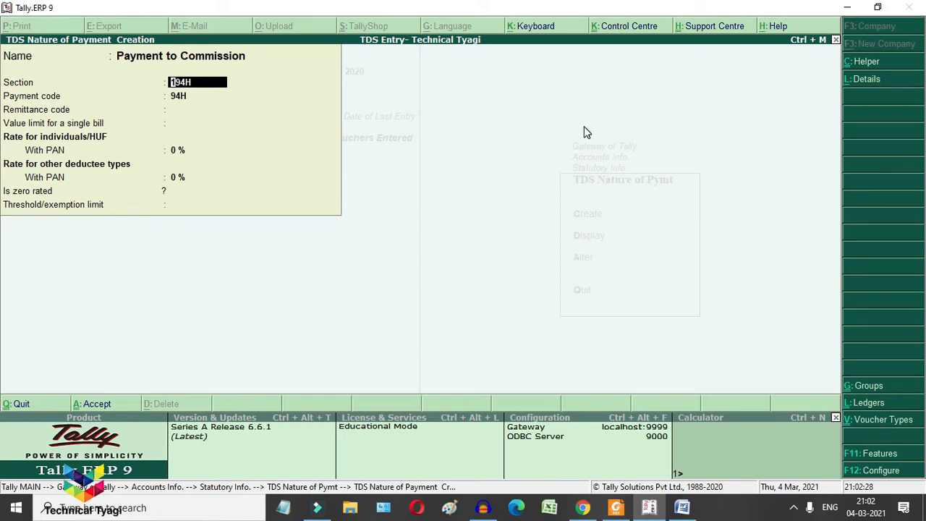
pyautogui.click(584, 507)
pyautogui.click(344, 184)
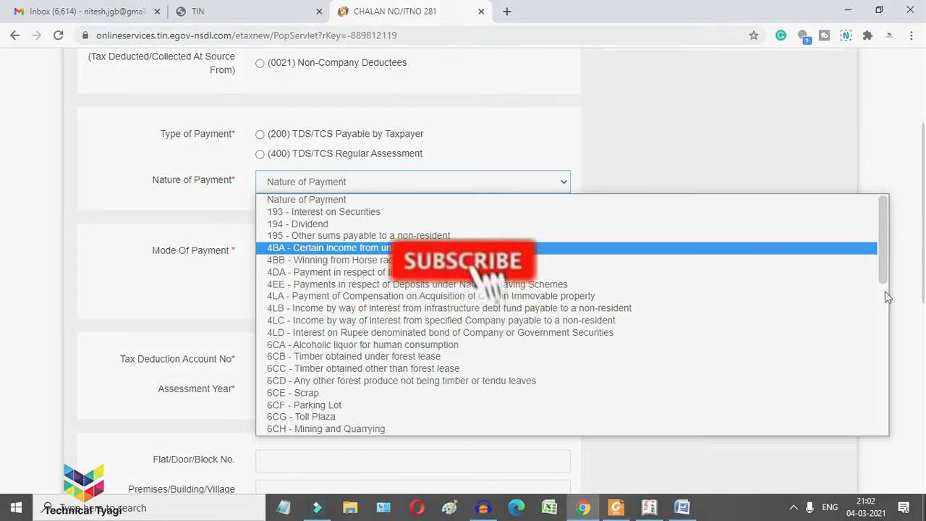
pyautogui.moveTo(886, 267); pyautogui.dragTo(886, 354)
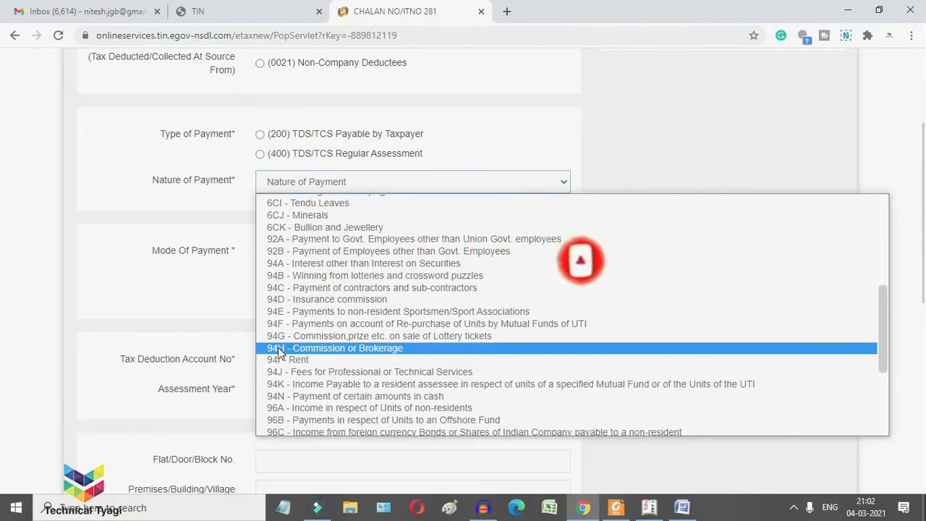
pyautogui.click(649, 507)
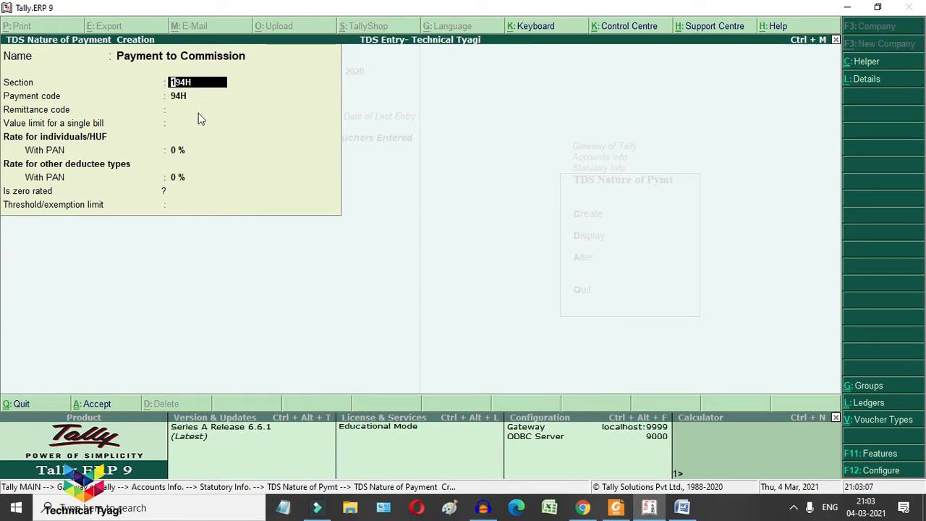
pyautogui.press('Return')
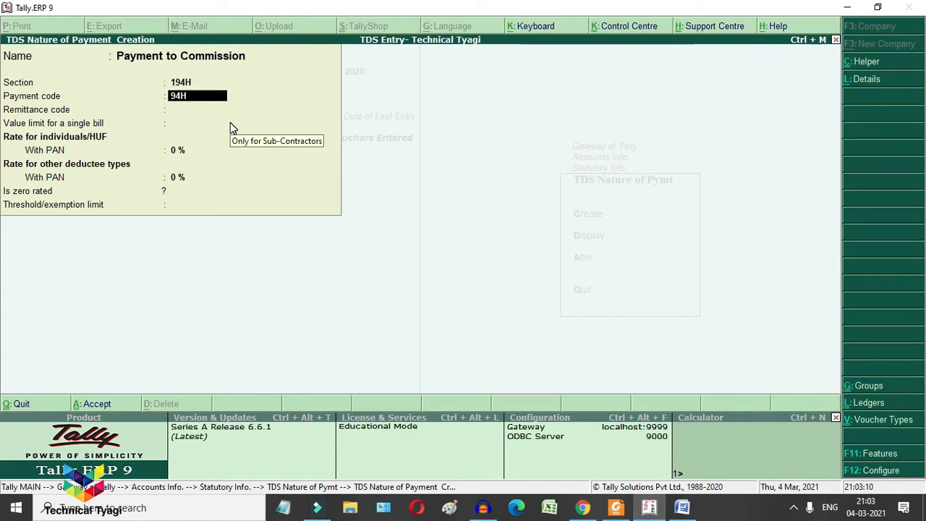
pyautogui.press('Return')
pyautogui.press('Return')
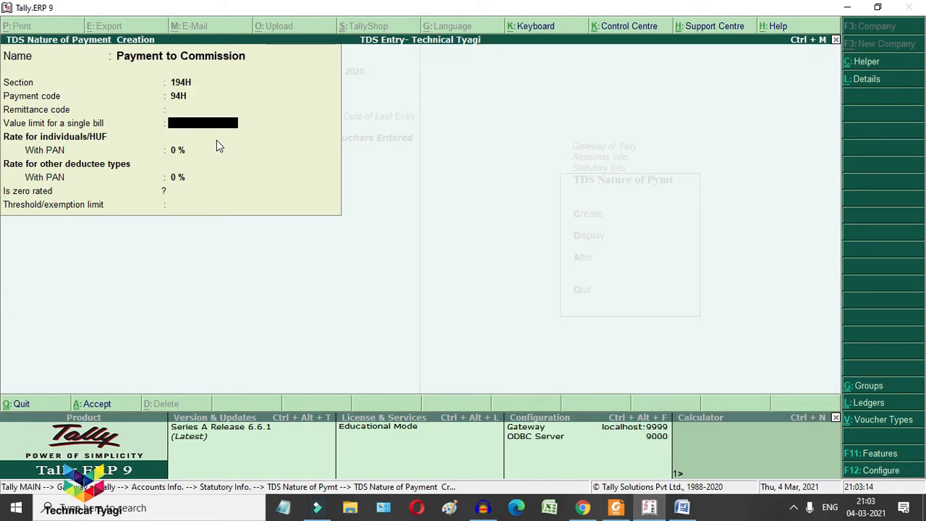
# - Check the 194H threshold in Foxit Reader and leave the value limit for a single bill blank in Tally.ERP 9
pyautogui.click(615, 506)
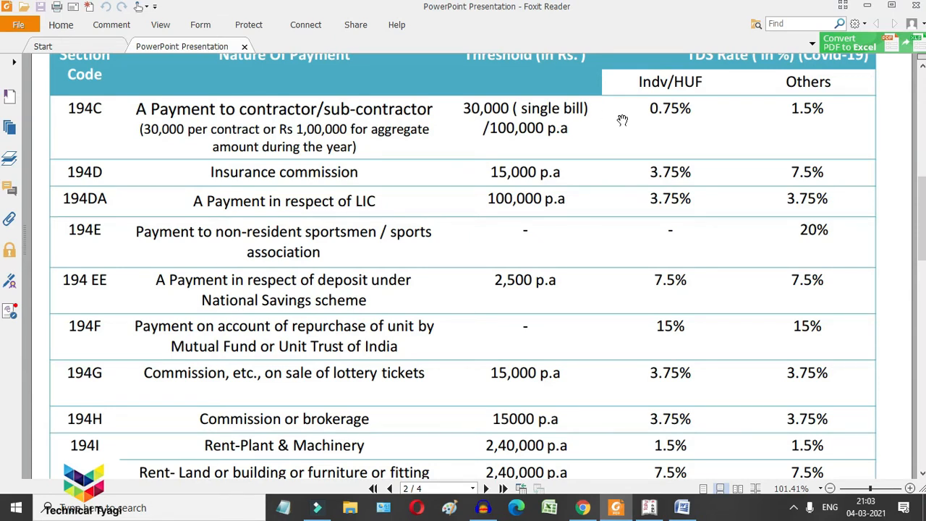
pyautogui.moveTo(664, 506)
pyautogui.click(659, 479)
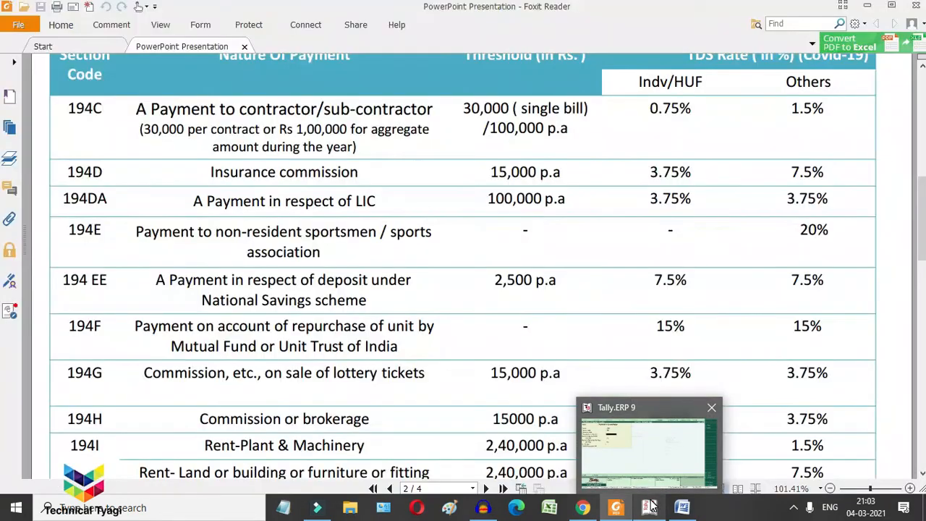
pyautogui.click(650, 505)
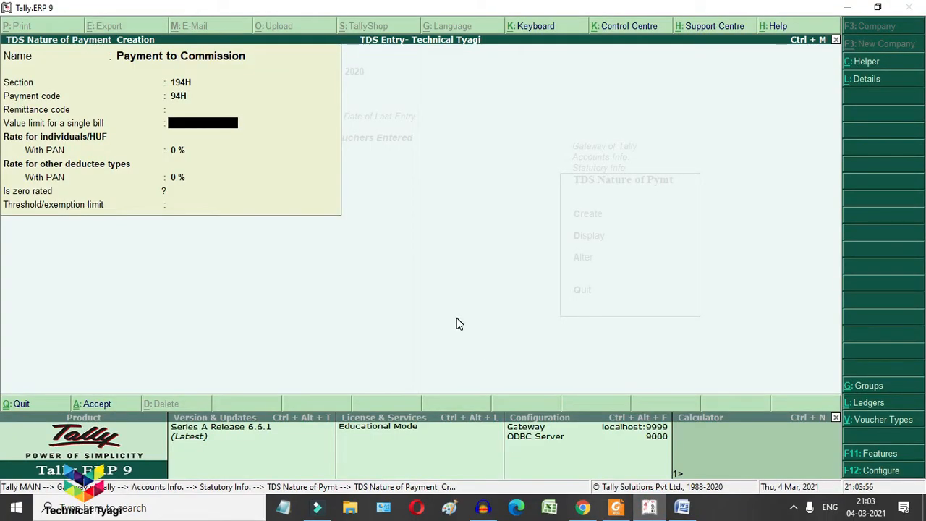
pyautogui.press('Return')
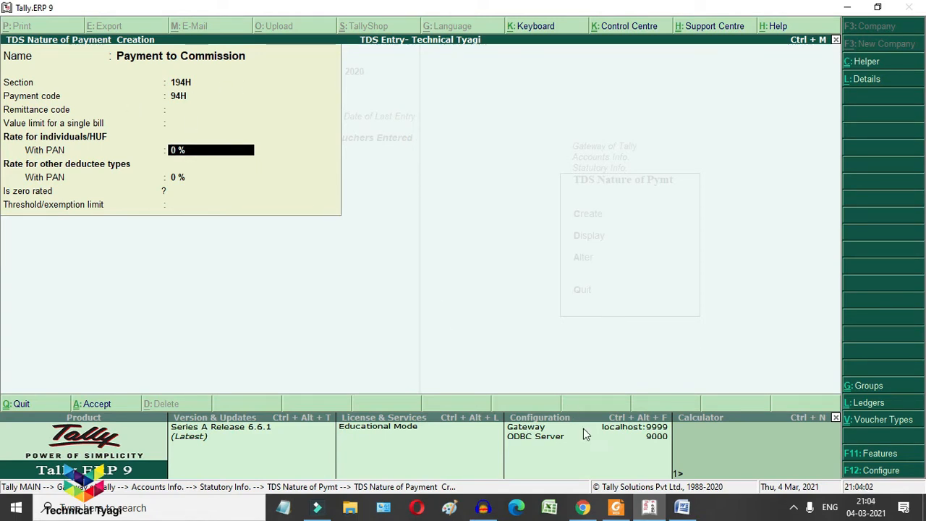
# - Look up the 194H rates in Foxit Reader and set both with-PAN rates, individuals/HUF and other deductee types, to 3.75% in Tally.ERP 9
pyautogui.click(615, 508)
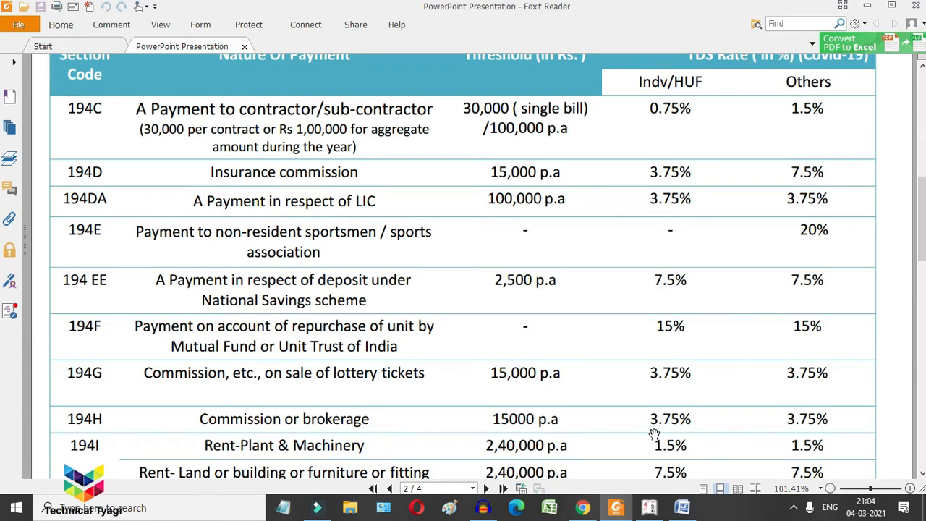
pyautogui.click(650, 509)
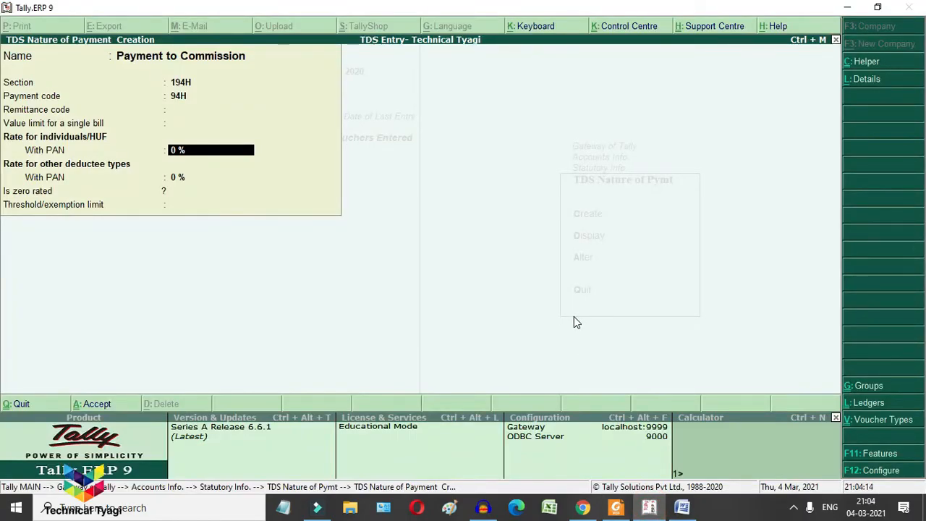
pyautogui.write('3.75')
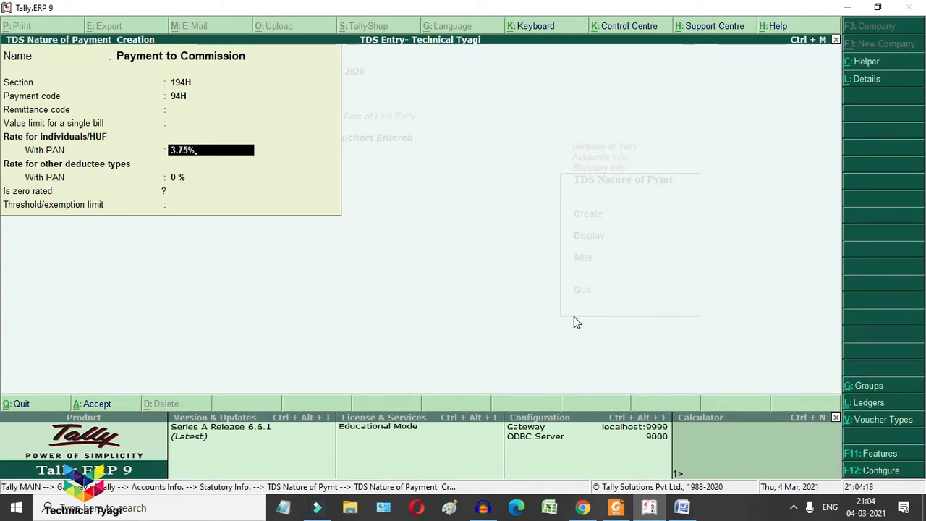
pyautogui.press('Return')
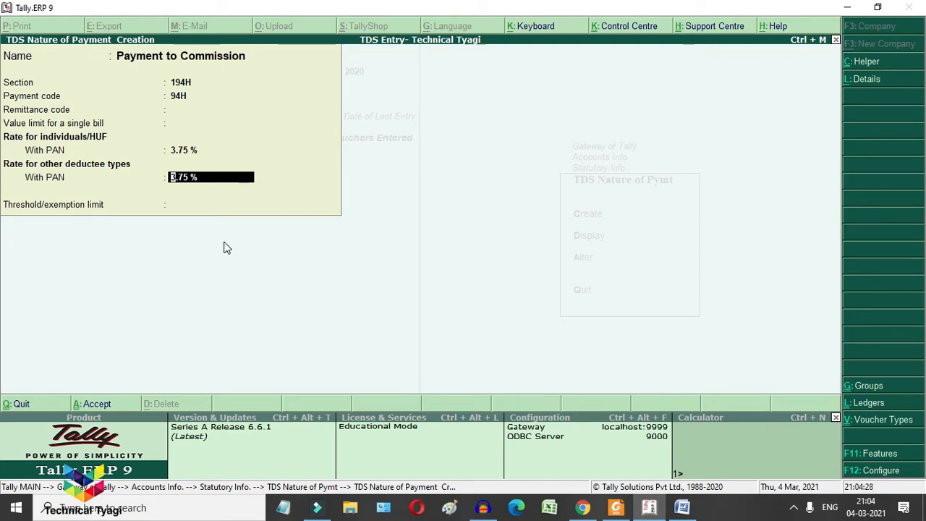
pyautogui.press('Return')
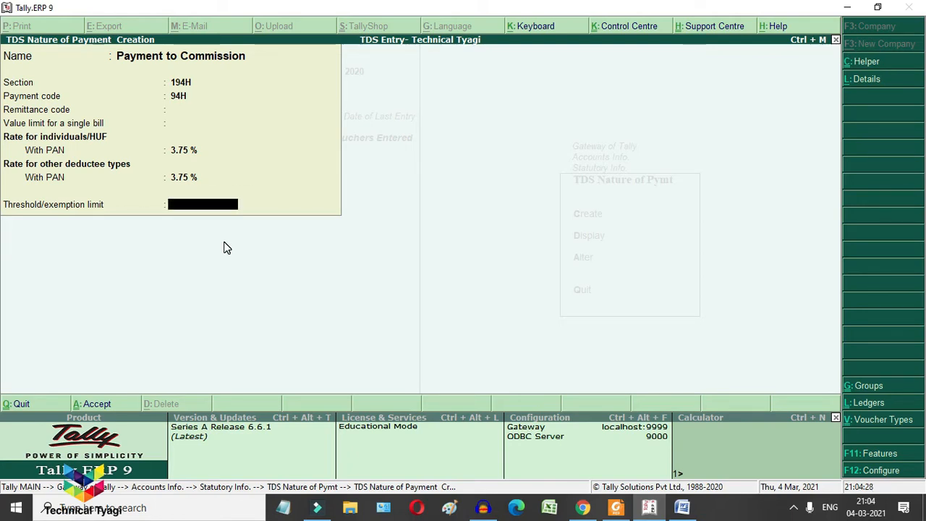
# - Check the 194H threshold in Foxit Reader, set the threshold/exemption limit to 15000 in Tally.ERP 9 and save the nature of payment
pyautogui.click(616, 506)
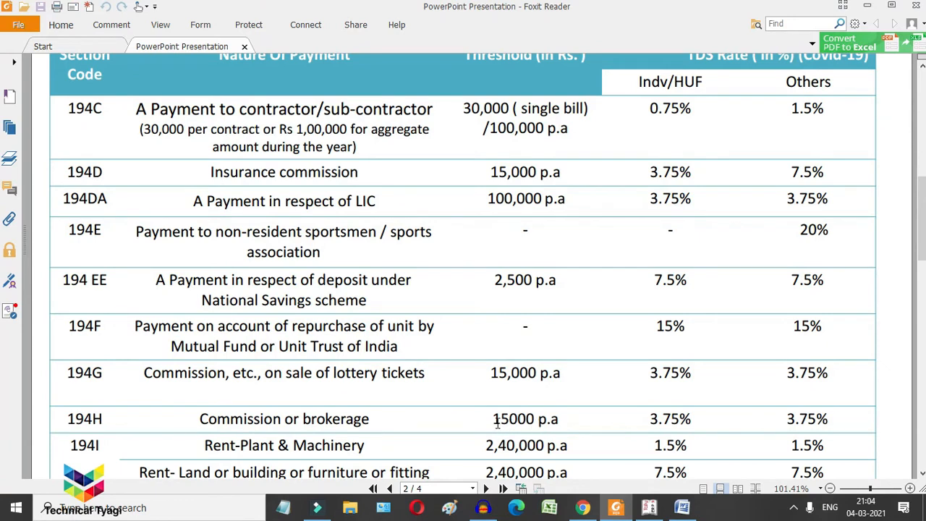
pyautogui.moveTo(495, 422); pyautogui.dragTo(559, 418)
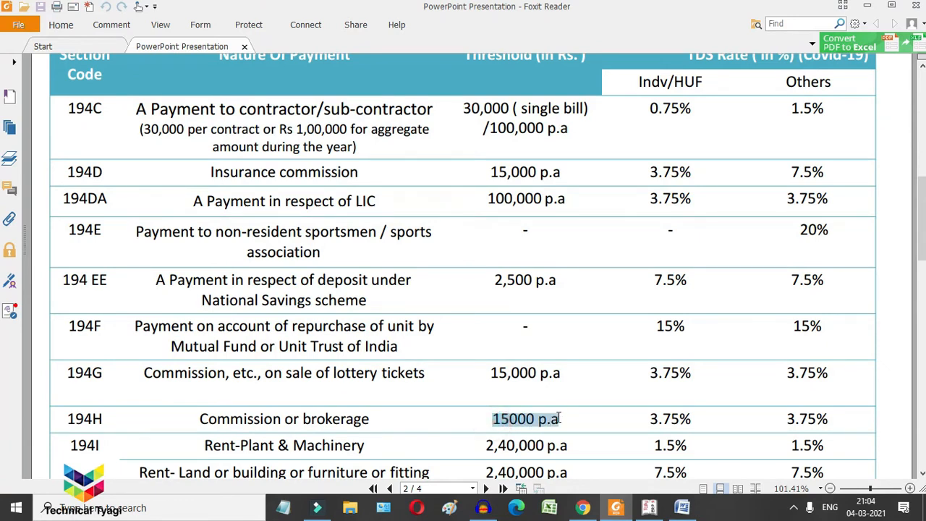
pyautogui.click(574, 428)
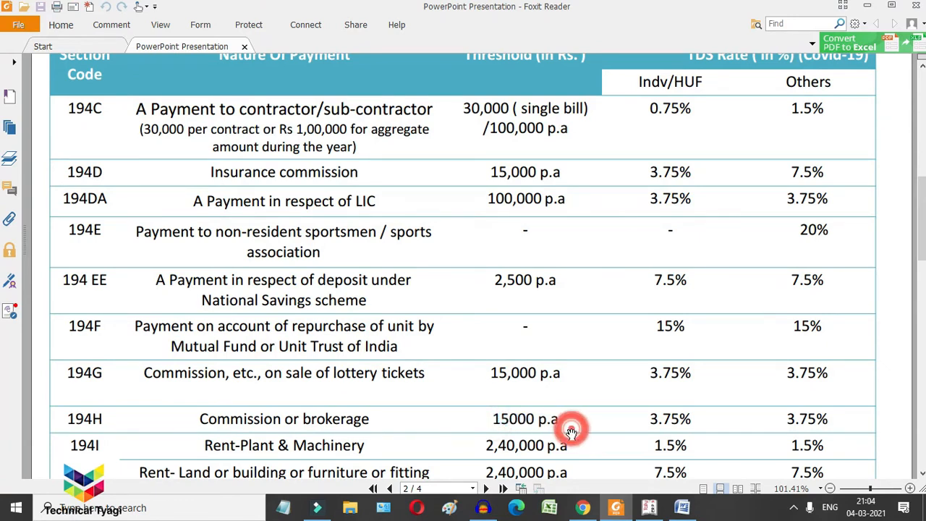
pyautogui.click(655, 508)
pyautogui.write('1')
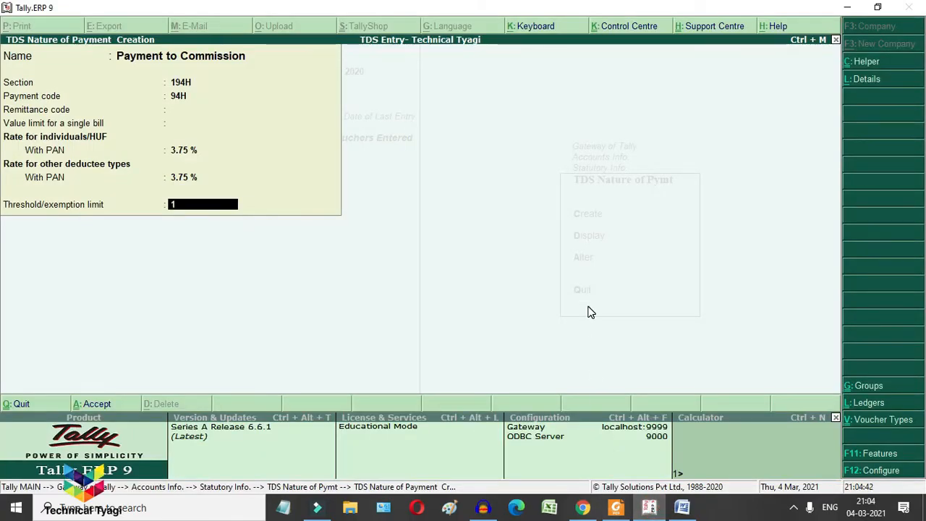
pyautogui.write('5000')
pyautogui.press('Return')
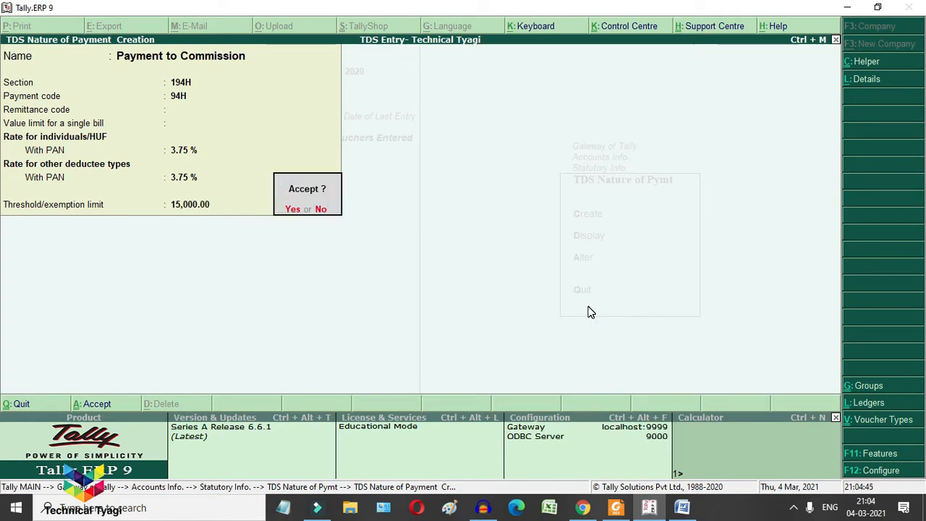
pyautogui.press('Return')
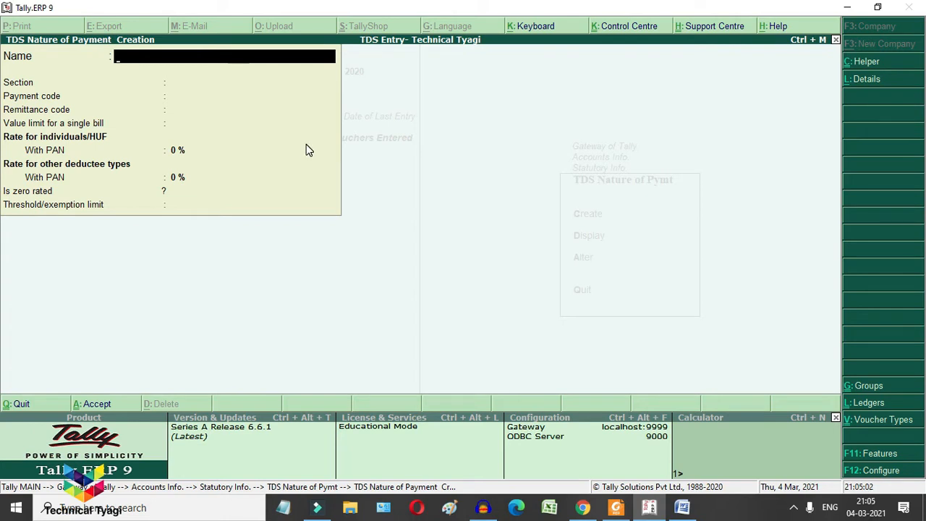
# - Quit the nature of payment creation form and display the list of existing TDS natures of payment
pyautogui.press('Escape')
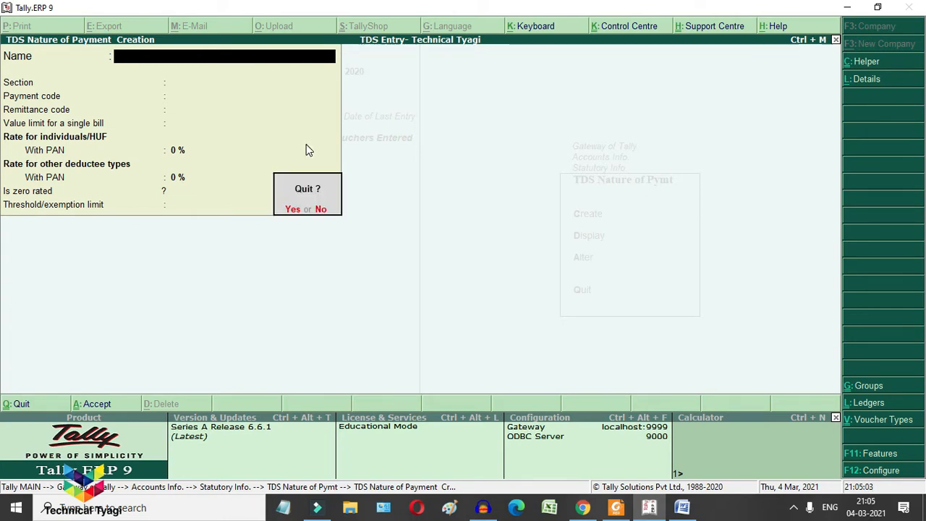
pyautogui.press('y')
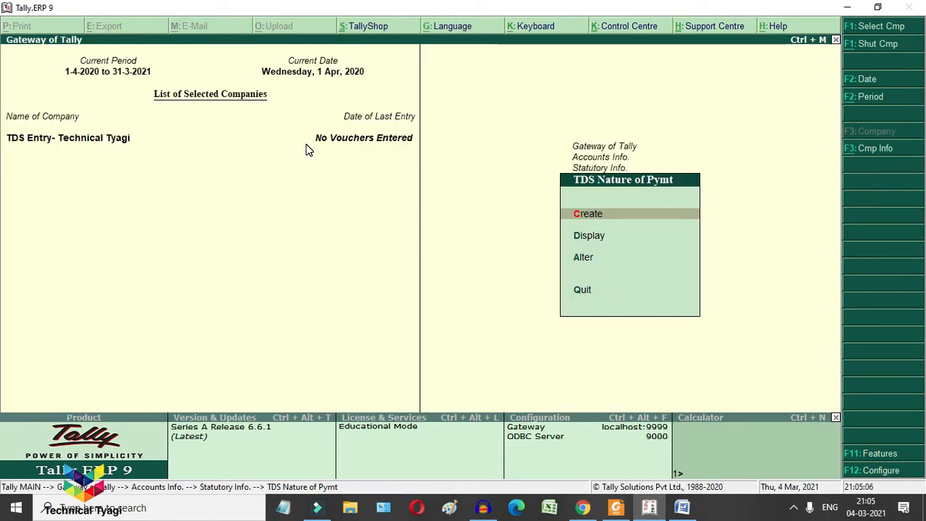
pyautogui.press('Down')
pyautogui.press('Down')
pyautogui.press('Up')
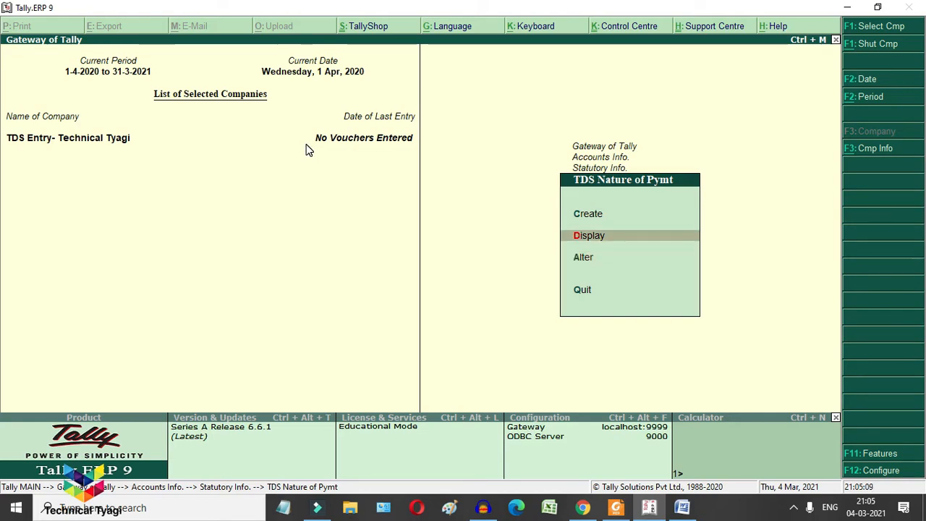
pyautogui.press('Return')
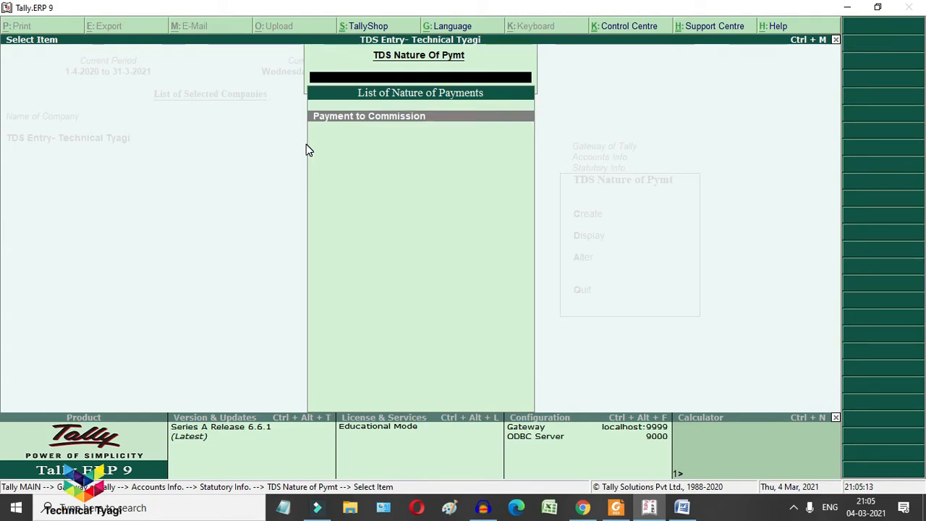
pyautogui.press('Escape')
# - Open Payment to Commission for alteration to review its details, quit without changes and return to the Gateway of Tally
pyautogui.press('Down')
pyautogui.press('Return')
pyautogui.press('Return')
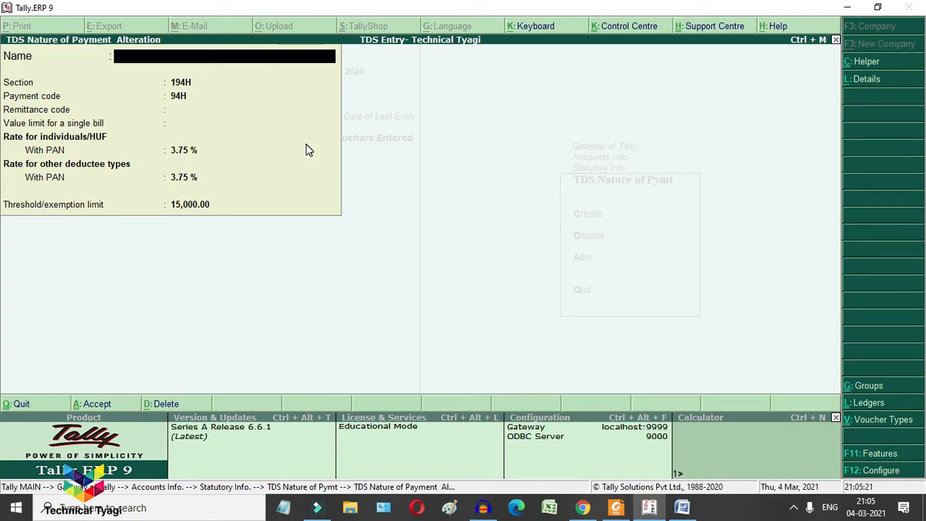
pyautogui.press('Escape')
pyautogui.press('Return')
pyautogui.press('Escape')
pyautogui.press('Escape')
pyautogui.press('Escape')
pyautogui.press('Escape')
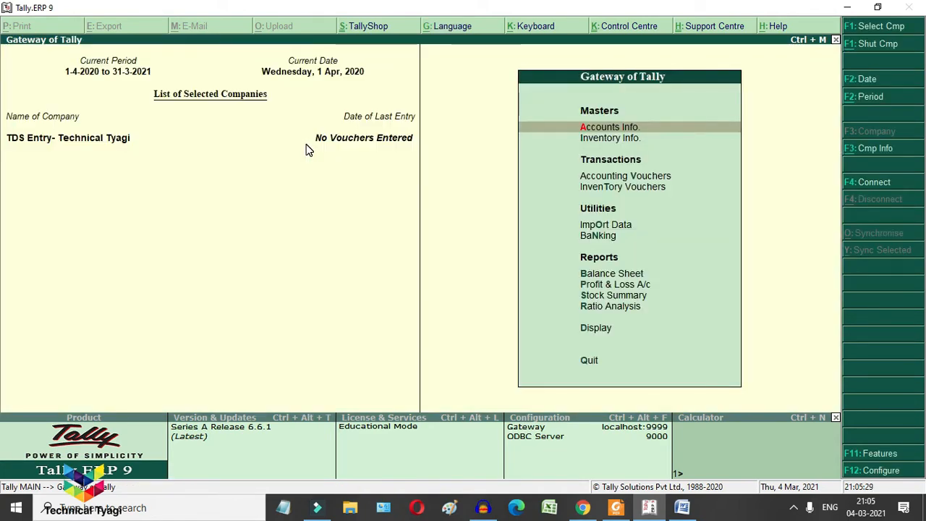
# - Review the commission and TDS journal entries in the Microsoft Word document and return to Tally.ERP 9
pyautogui.click(683, 507)
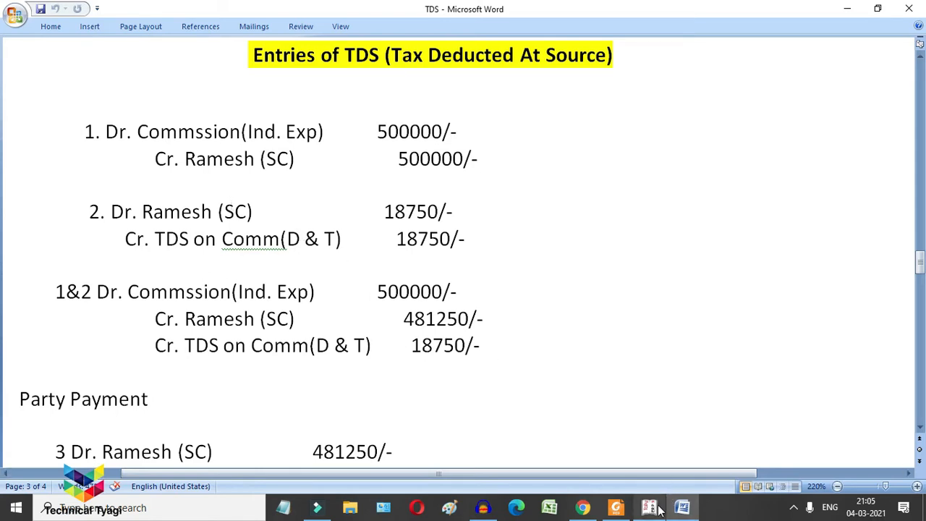
pyautogui.moveTo(659, 511)
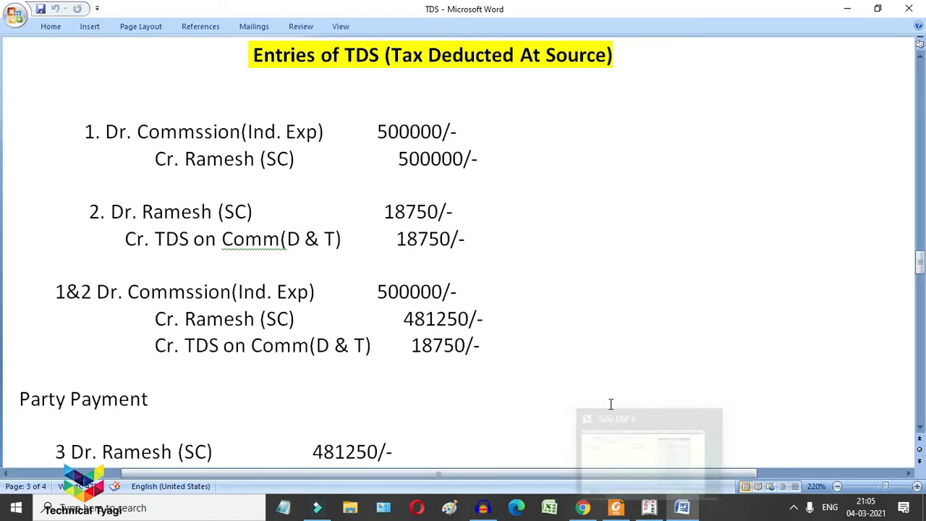
pyautogui.click(649, 507)
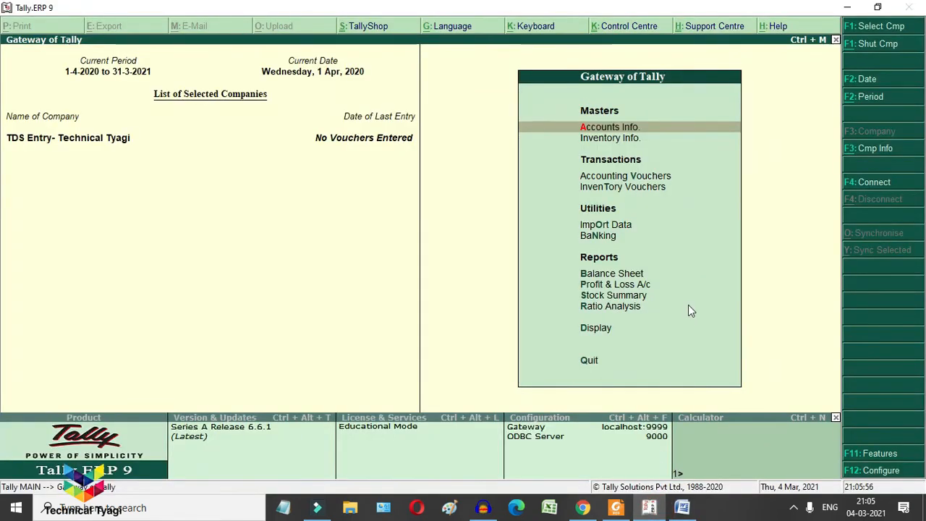
# - Start a new single ledger named TDS and place it under the Duties & Taxes group
pyautogui.press('Return')
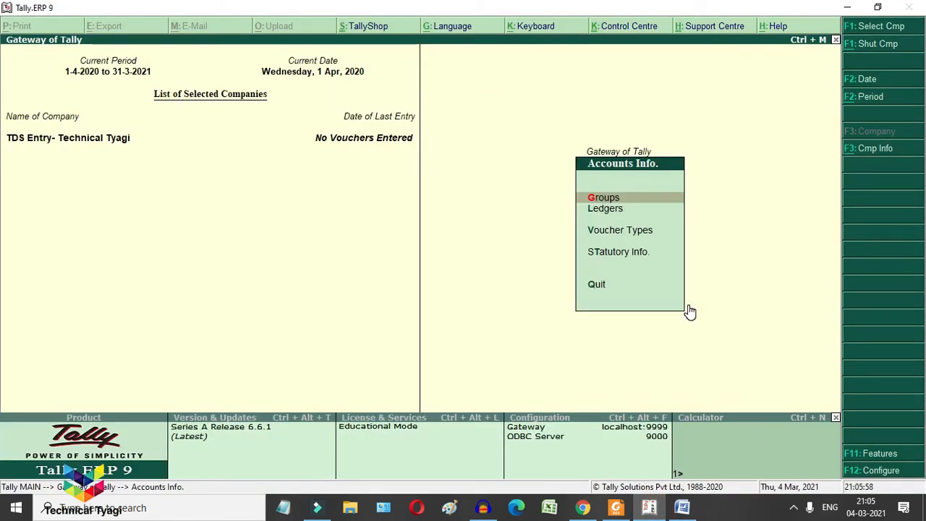
pyautogui.press('Down')
pyautogui.press('Return')
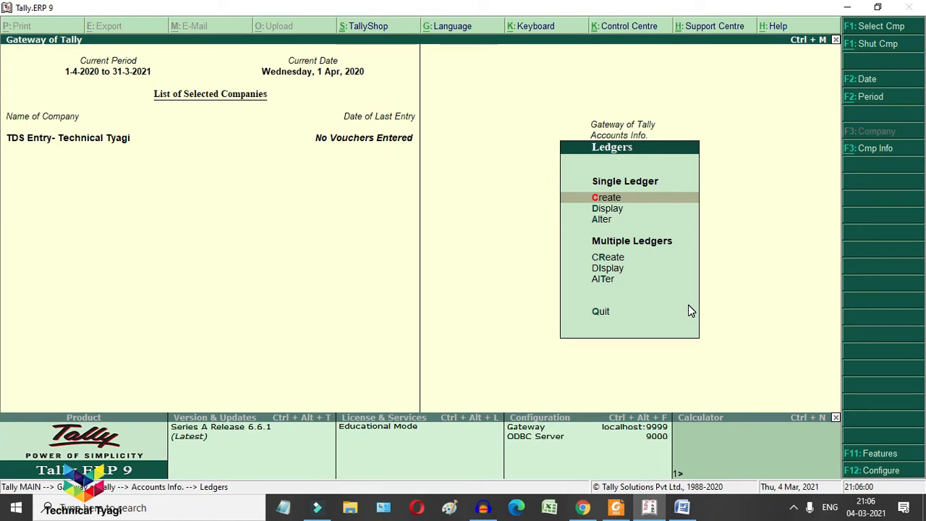
pyautogui.press('Return')
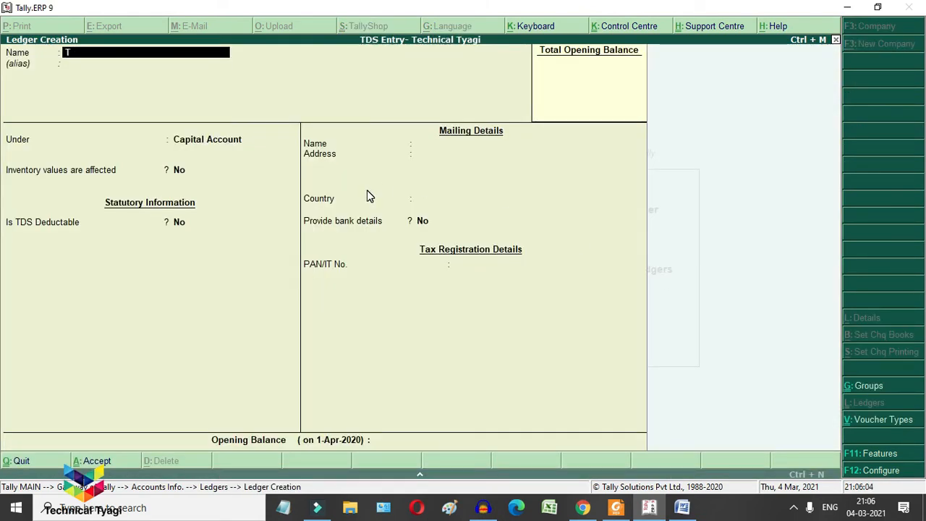
pyautogui.write('TDS')
pyautogui.press('Return')
pyautogui.press('Return')
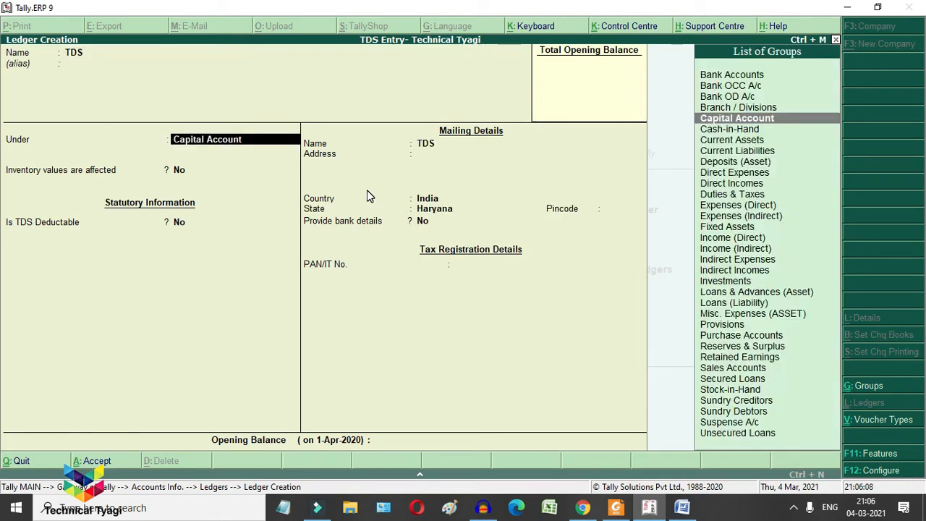
pyautogui.write('DUT')
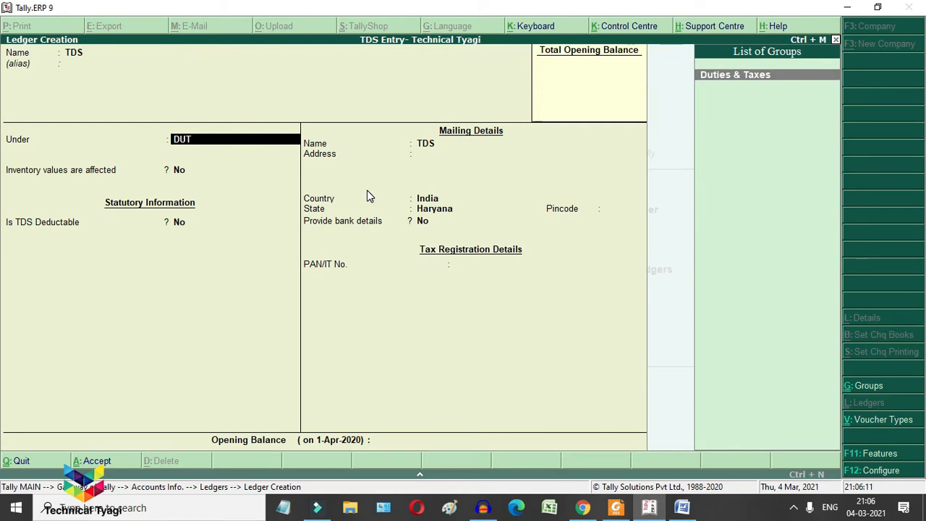
pyautogui.press('Return')
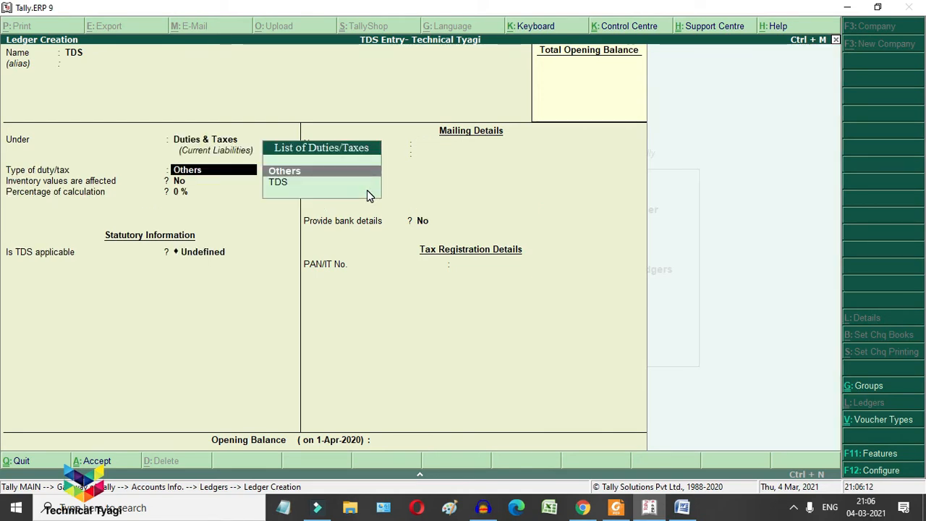
# - Set the TDS ledger's type of duty/tax to TDS and nature of payment to Any, and save it without an opening balance
pyautogui.click(326, 185)
pyautogui.press('Return')
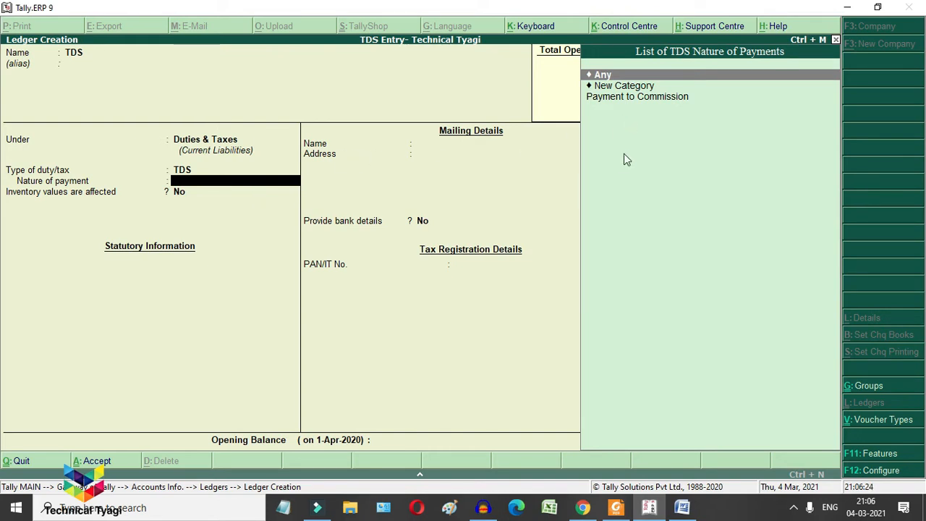
pyautogui.press('Down')
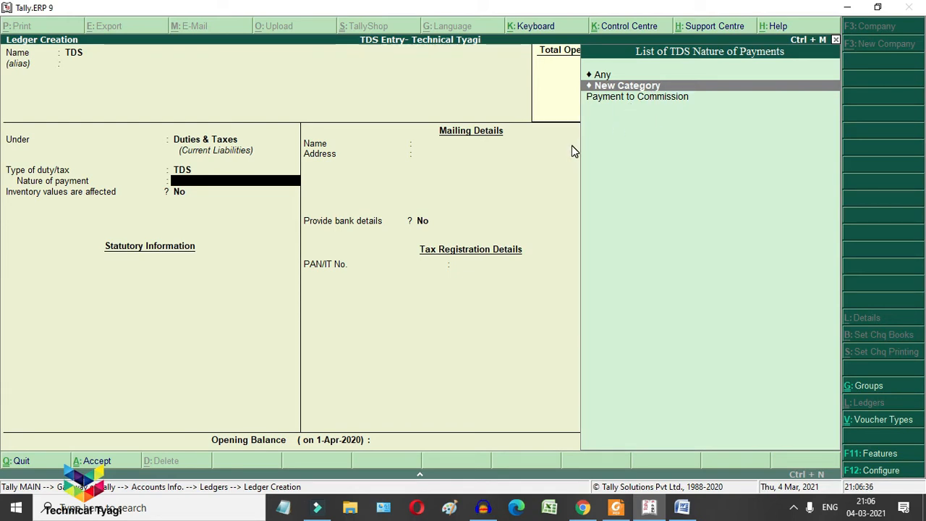
pyautogui.press('Down')
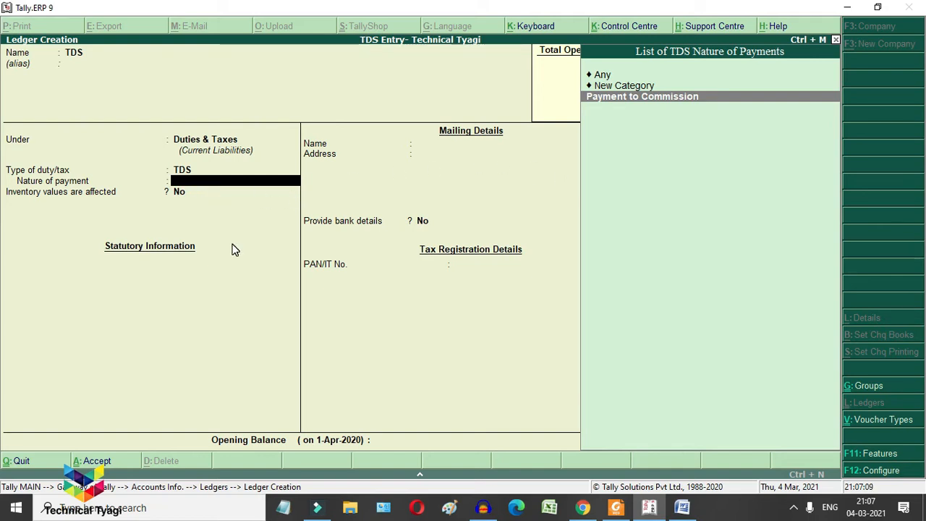
pyautogui.press('Up')
pyautogui.press('Up')
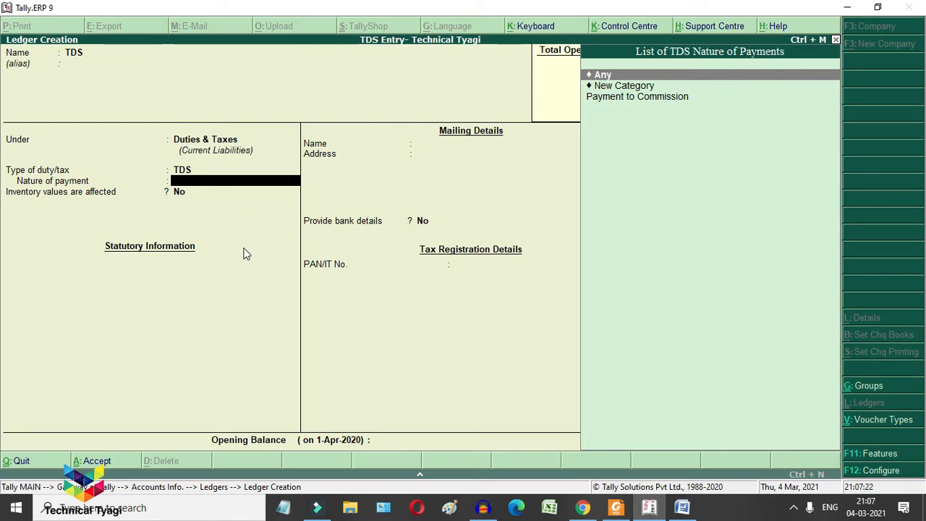
pyautogui.press('Return')
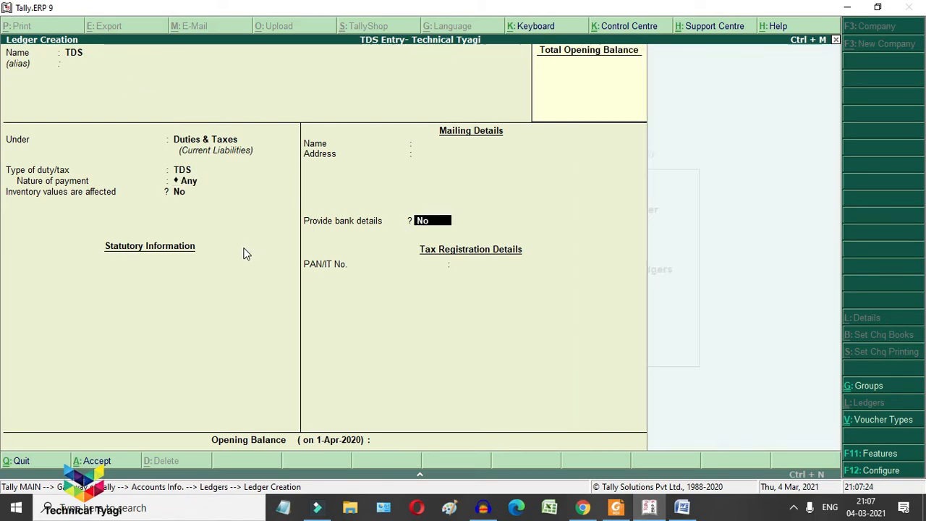
pyautogui.press('Return')
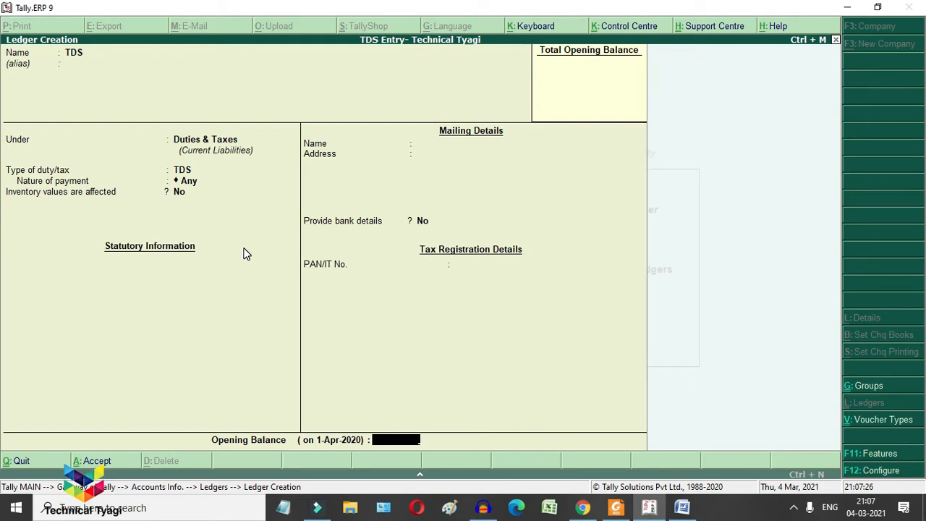
pyautogui.press('Return')
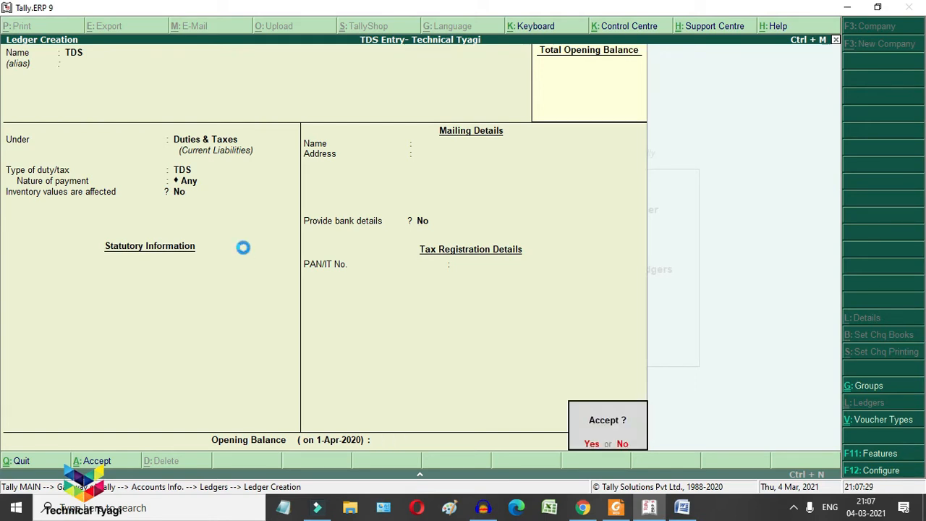
pyautogui.press('Return')
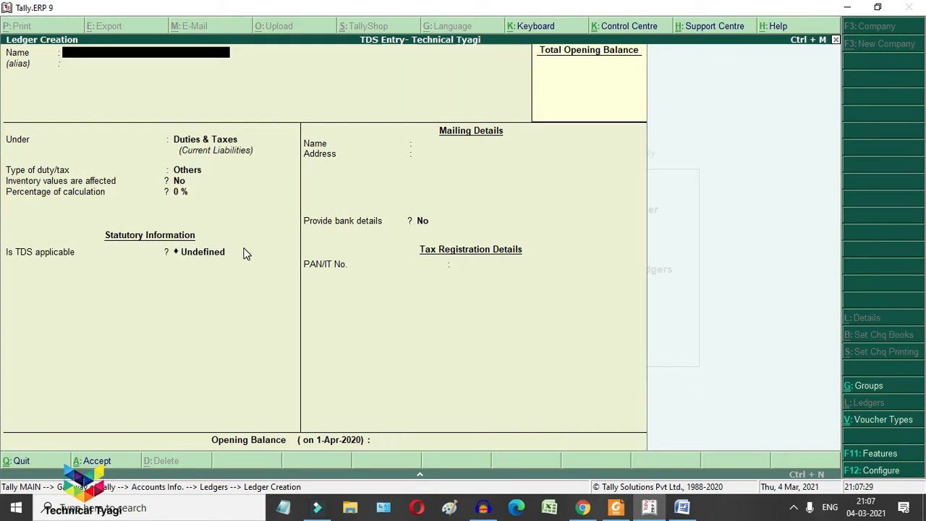
# - Name the next new ledger Commission Exp and place it under the Indirect Expenses group
pyautogui.click(484, 293)
pyautogui.write('Commissi')
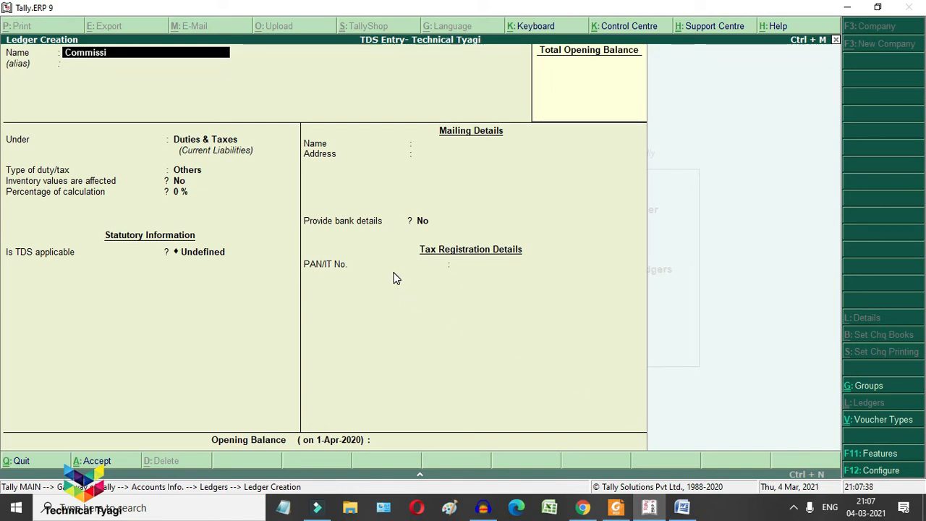
pyautogui.write('on Exp.')
pyautogui.press('Return')
pyautogui.press('Return')
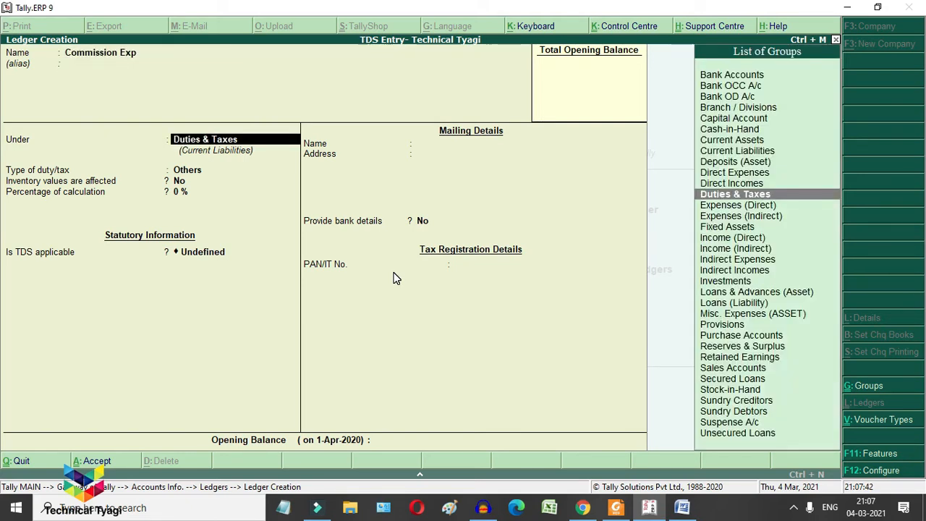
pyautogui.write('Ind')
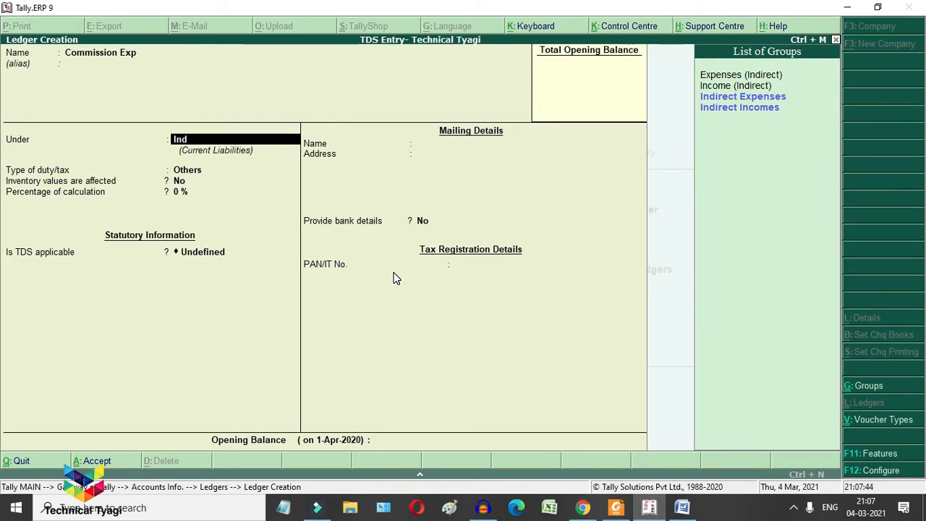
pyautogui.press('Down')
pyautogui.press('Return')
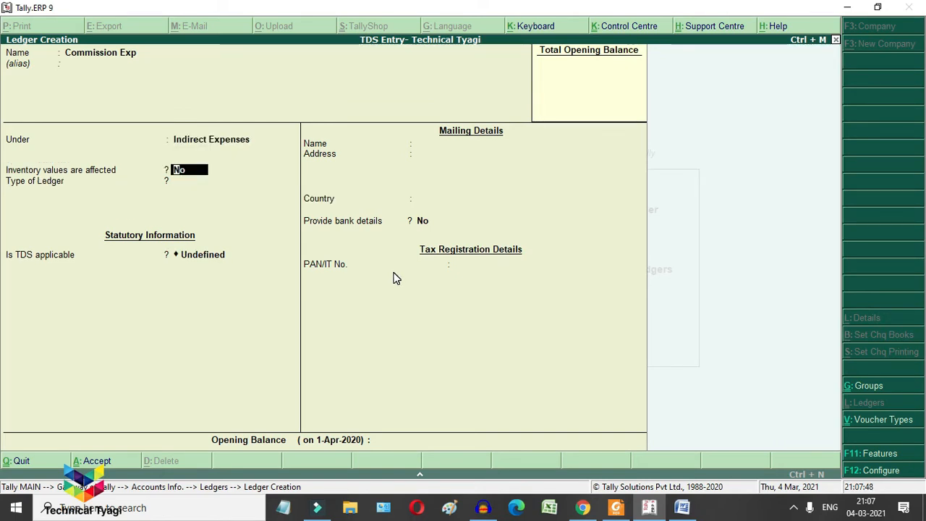
# - Set the Commission Exp ledger type to Not Applicable, make TDS applicable with nature of payment Payment to Commission, and save the ledger
pyautogui.press('Return')
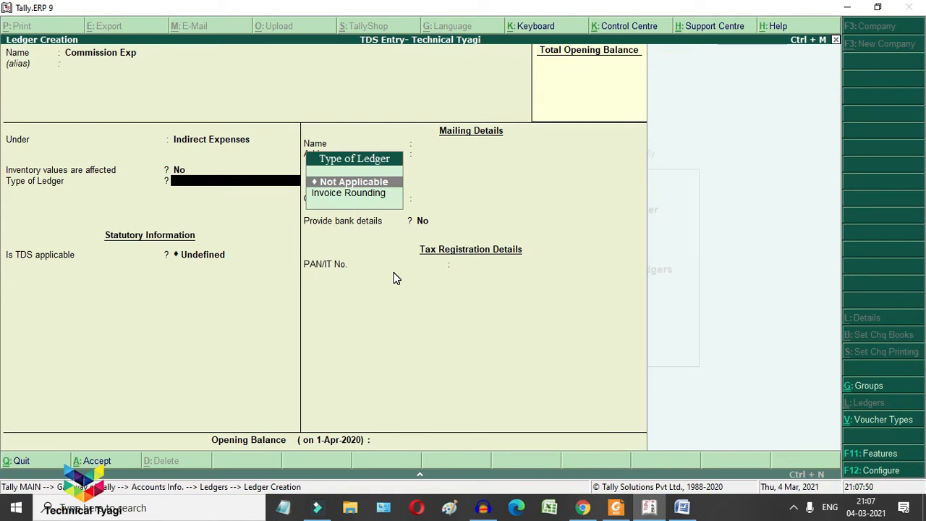
pyautogui.press('Return')
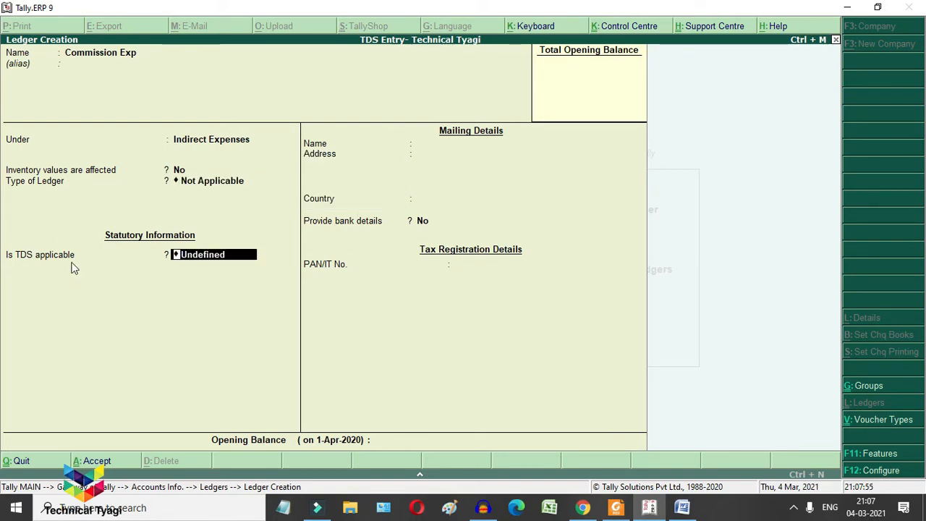
pyautogui.press('BackSpace')
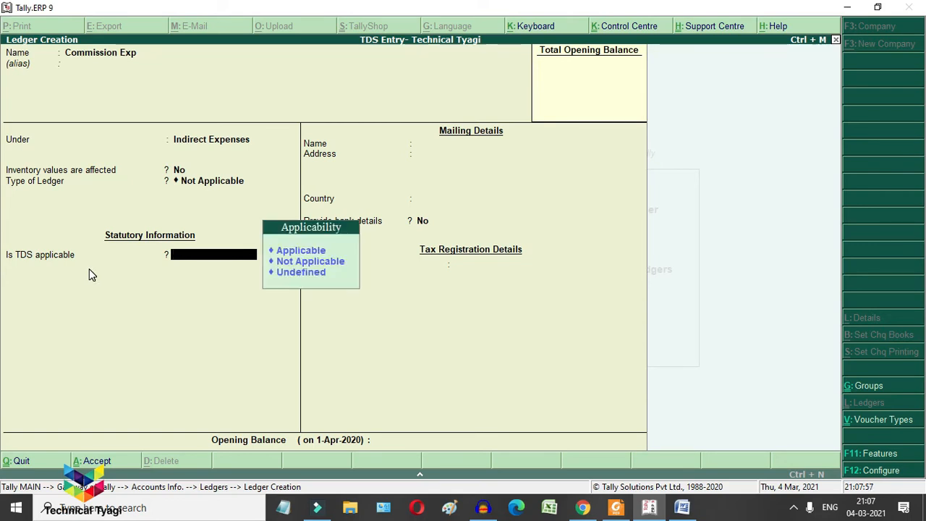
pyautogui.press('Down')
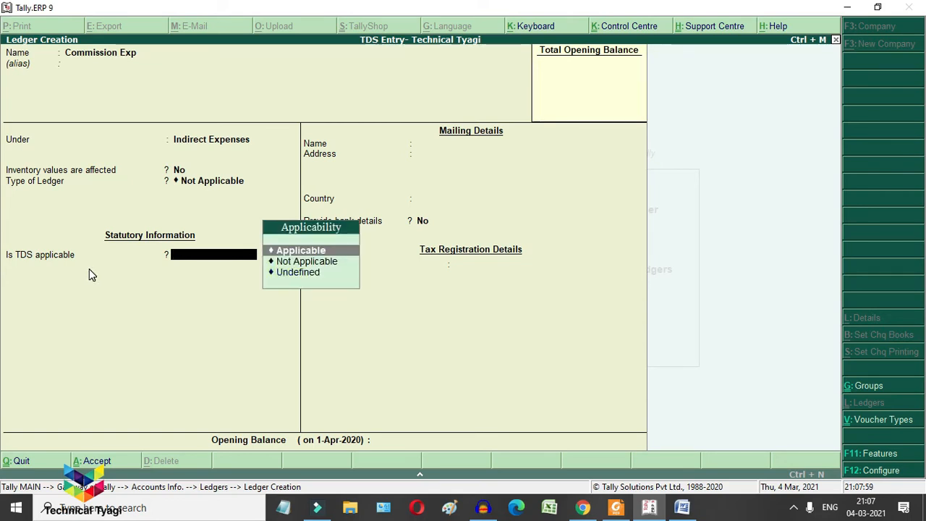
pyautogui.press('Return')
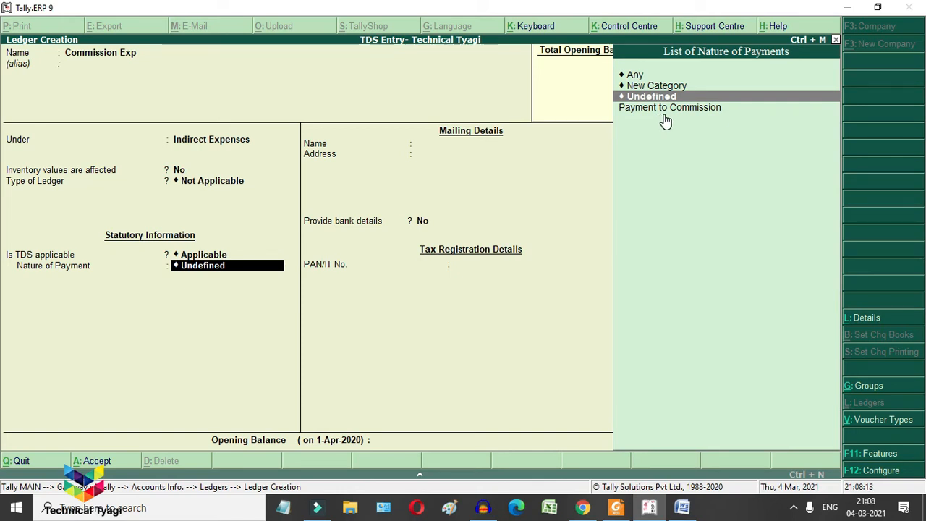
pyautogui.press('Down')
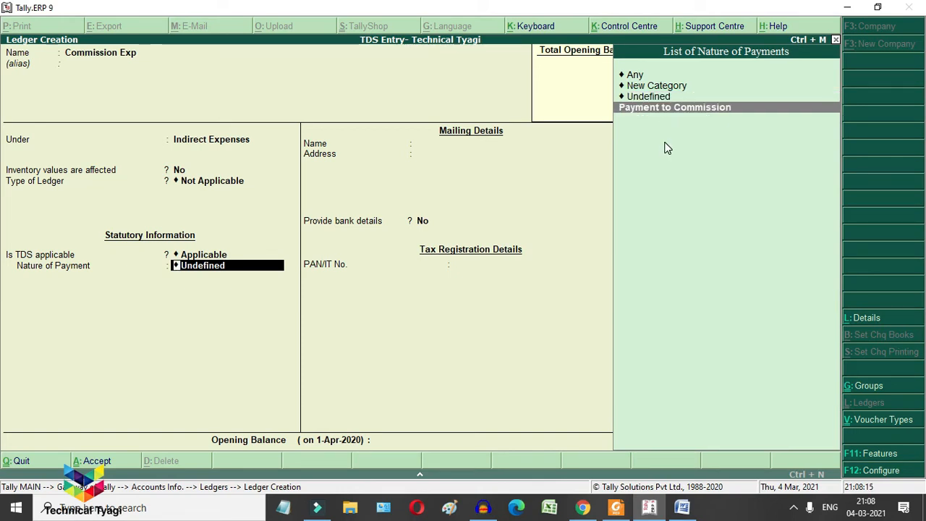
pyautogui.press('Return')
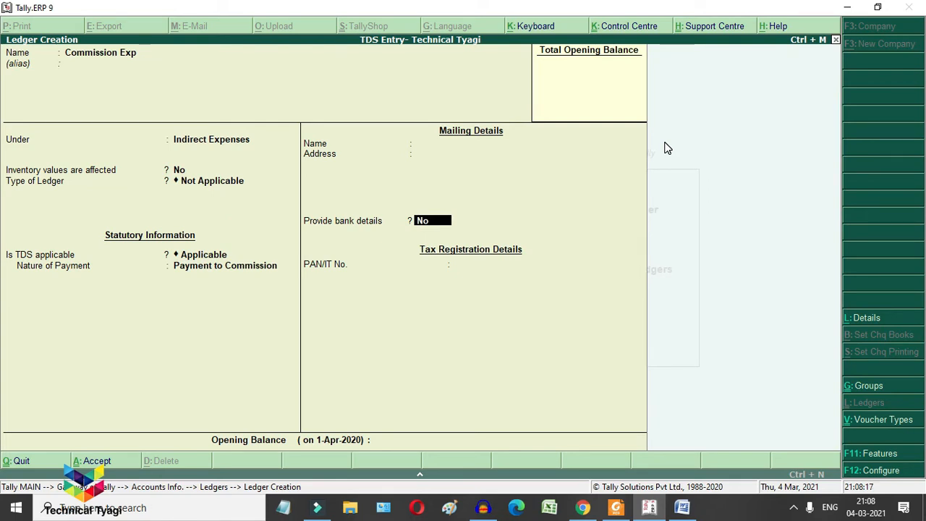
pyautogui.press('Return')
pyautogui.press('Return')
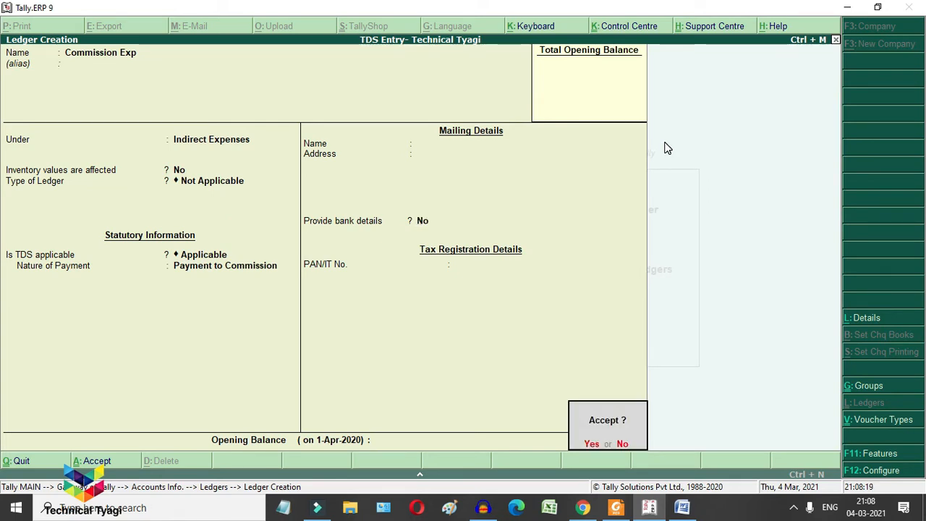
pyautogui.press('Return')
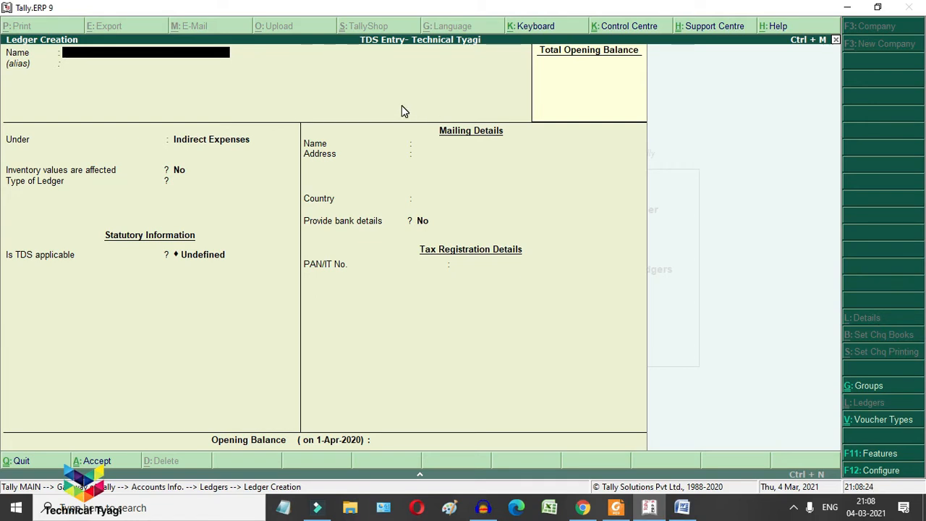
# - Name the new ledger after the party, place it under Sundry Creditors, and keep bill-by-bill balances without a default credit period
pyautogui.write('Ramesh')
pyautogui.press('Return')
pyautogui.press('Return')
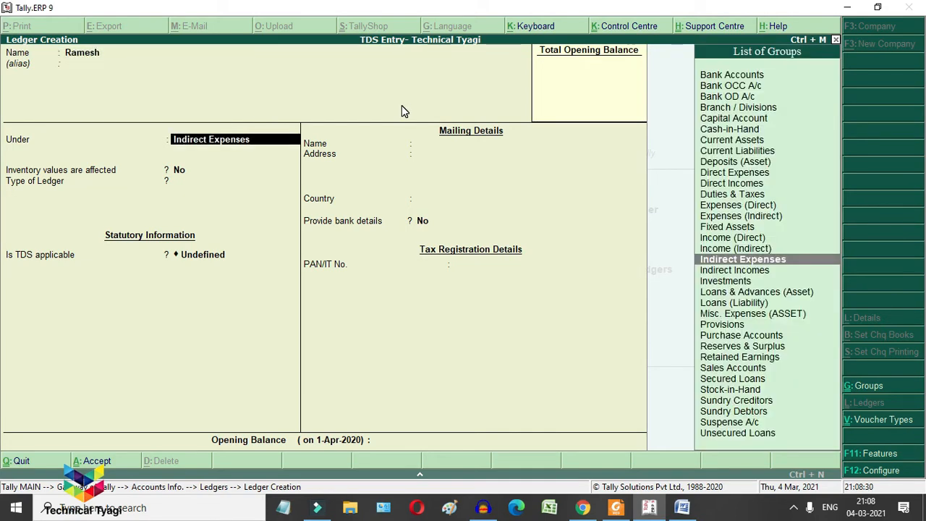
pyautogui.write('Su')
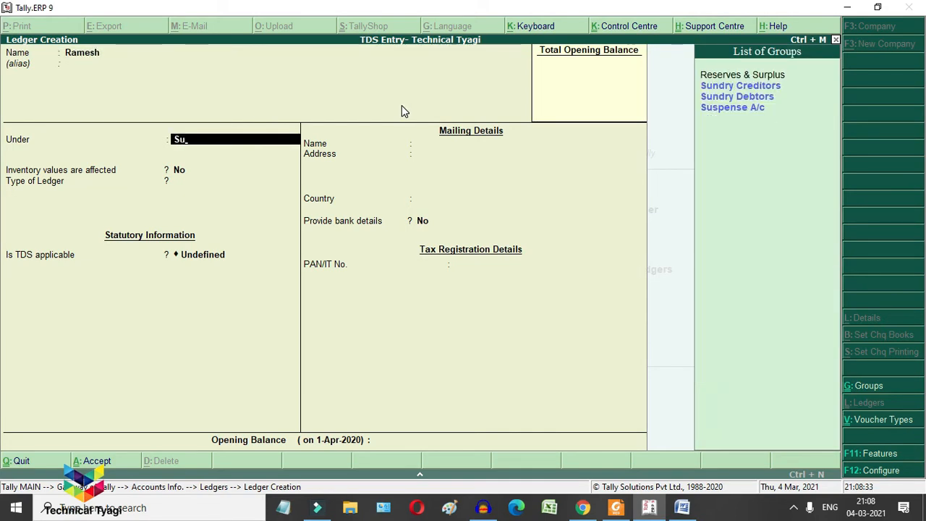
pyautogui.press('Return')
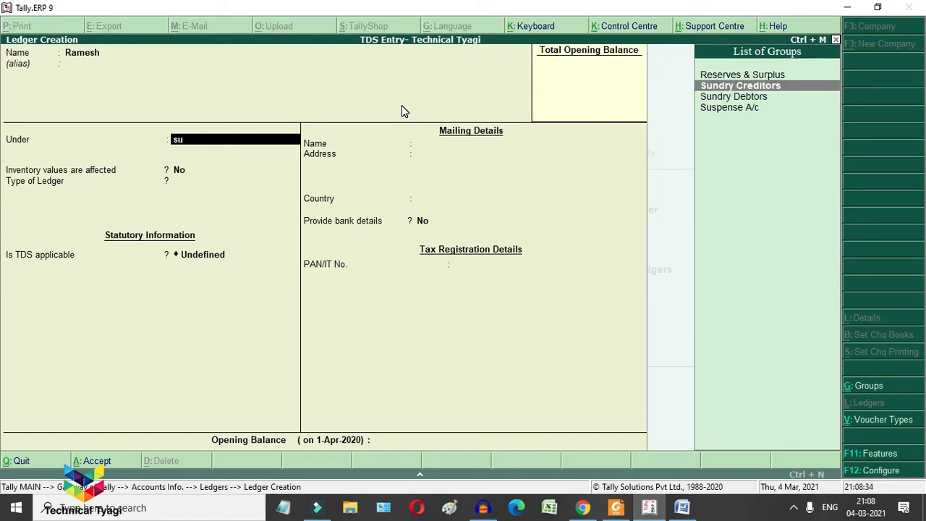
pyautogui.press('Return')
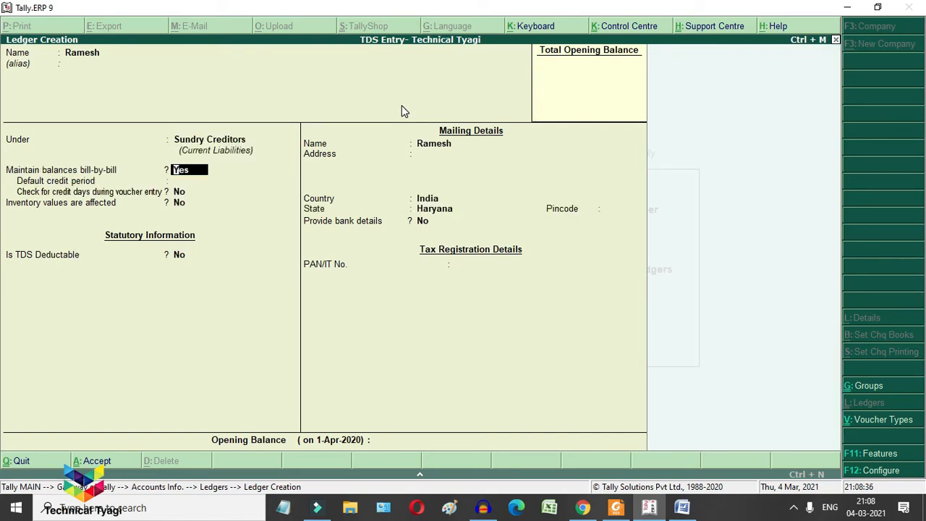
pyautogui.press('Return')
pyautogui.press('Return')
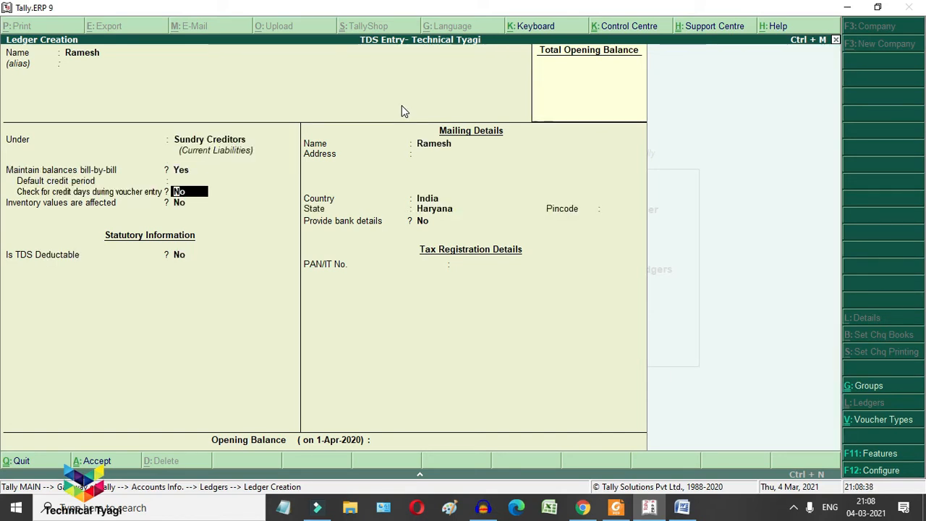
pyautogui.press('Return')
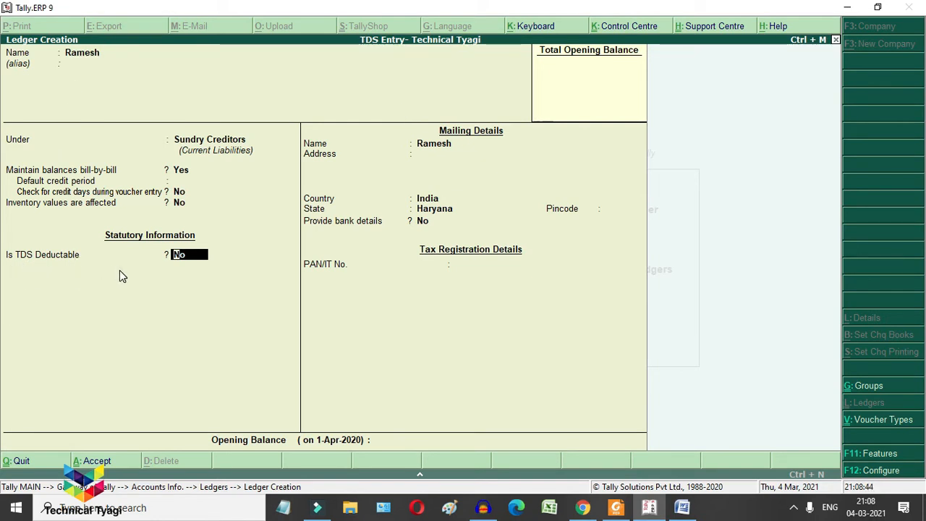
# - Make TDS deductable for the party ledger with deductee type Individual/HUF - Resident and deduct TDS in the same voucher
pyautogui.write('y')
pyautogui.press('Return')
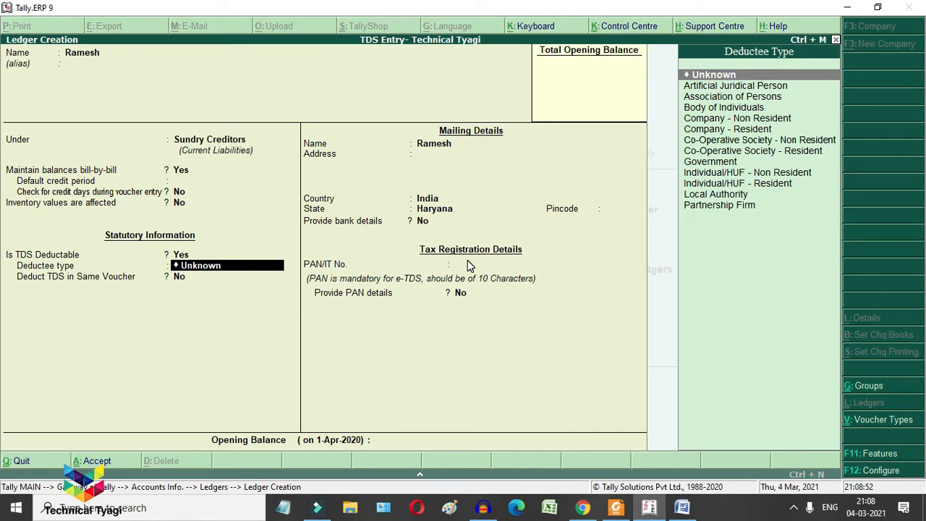
pyautogui.press('Down')
pyautogui.press('Down')
pyautogui.press('Down')
pyautogui.press('Down')
pyautogui.press('Down')
pyautogui.press('Down')
pyautogui.press('Down')
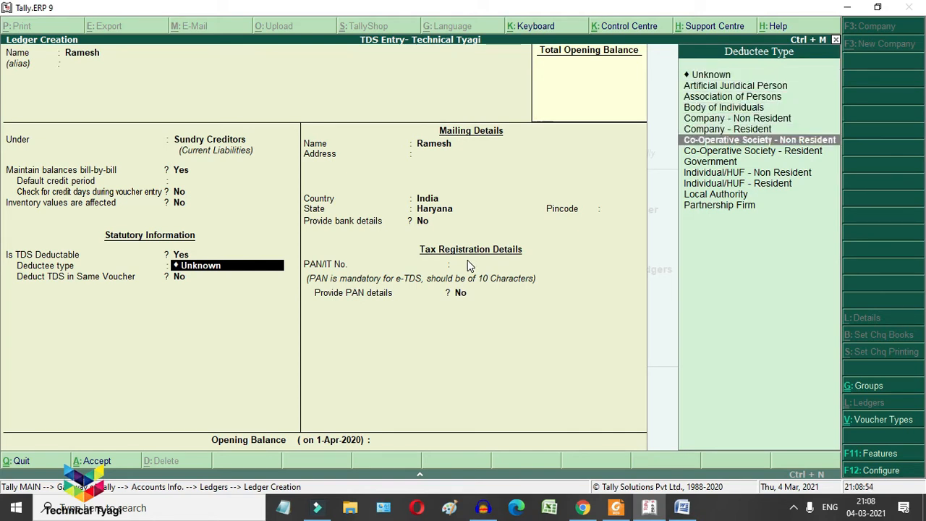
pyautogui.press('Down')
pyautogui.press('Down')
pyautogui.press('Down')
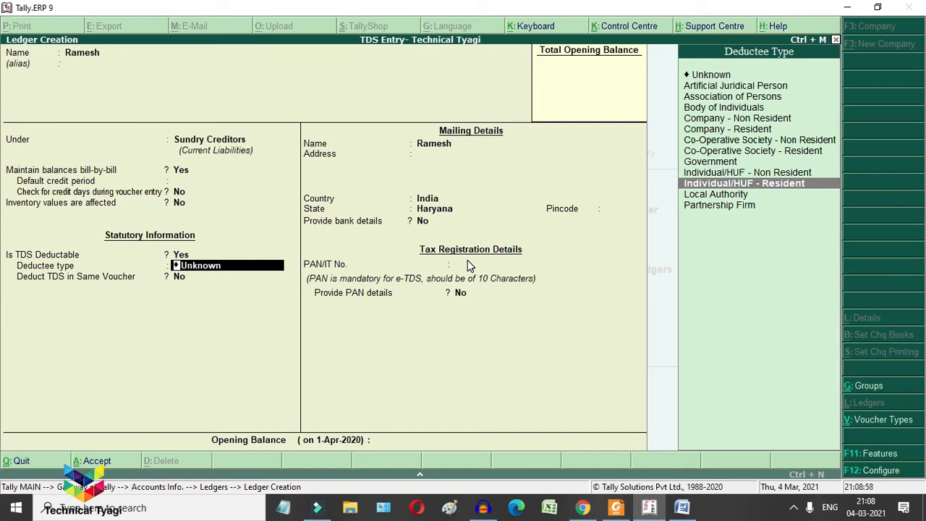
pyautogui.press('Up')
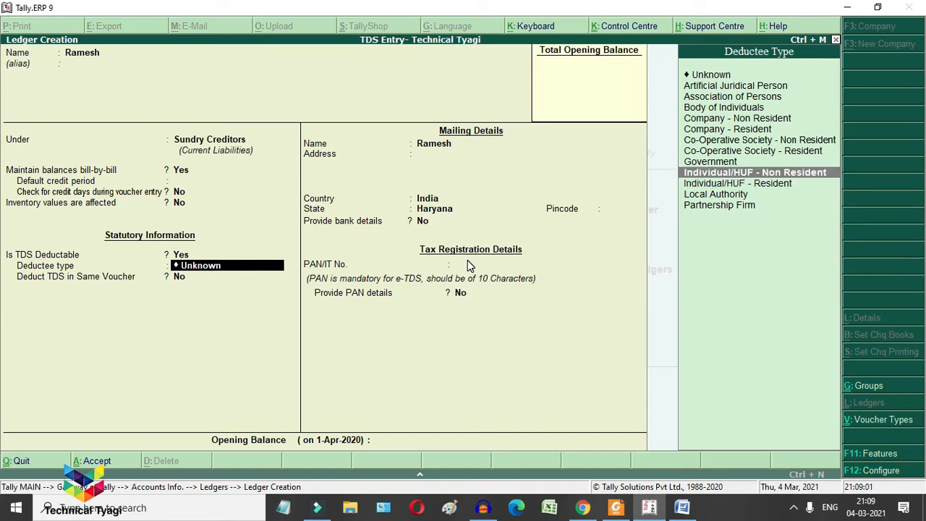
pyautogui.press('Up')
pyautogui.press('Up')
pyautogui.press('Up')
pyautogui.press('Up')
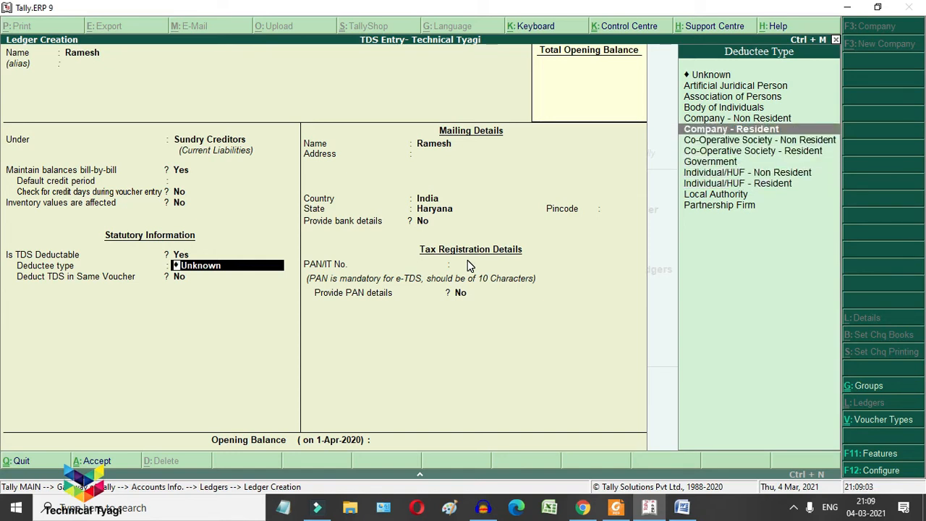
pyautogui.press('Down')
pyautogui.press('Down')
pyautogui.press('Down')
pyautogui.press('Down')
pyautogui.press('Down')
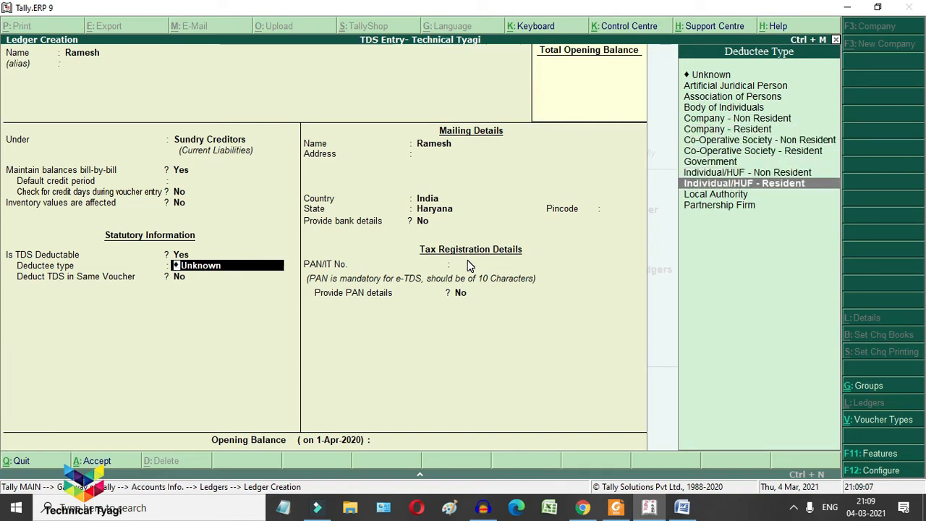
pyautogui.press('Return')
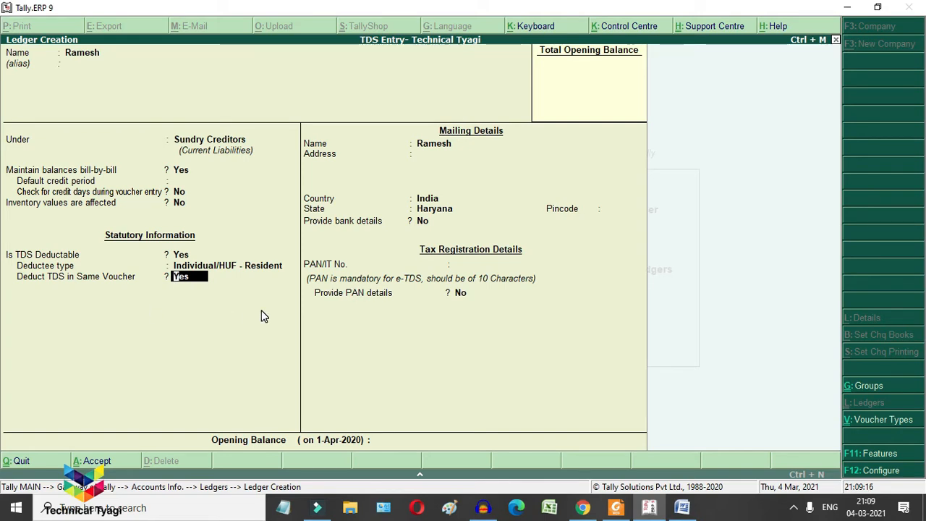
pyautogui.press('Return')
# - Keep the party's mailing details with state Haryana, leave the PAN and opening balance blank, and save the ledger
pyautogui.press('Return')
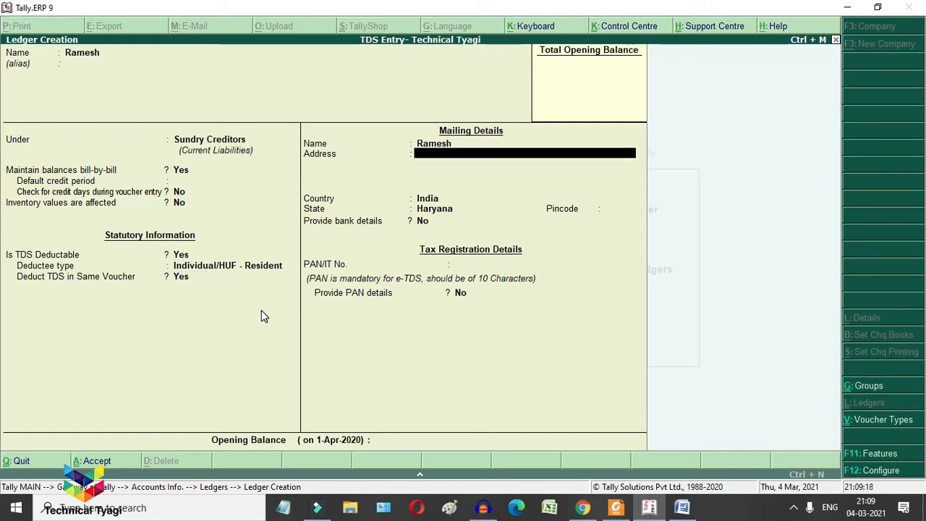
pyautogui.press('Return')
pyautogui.press('Return')
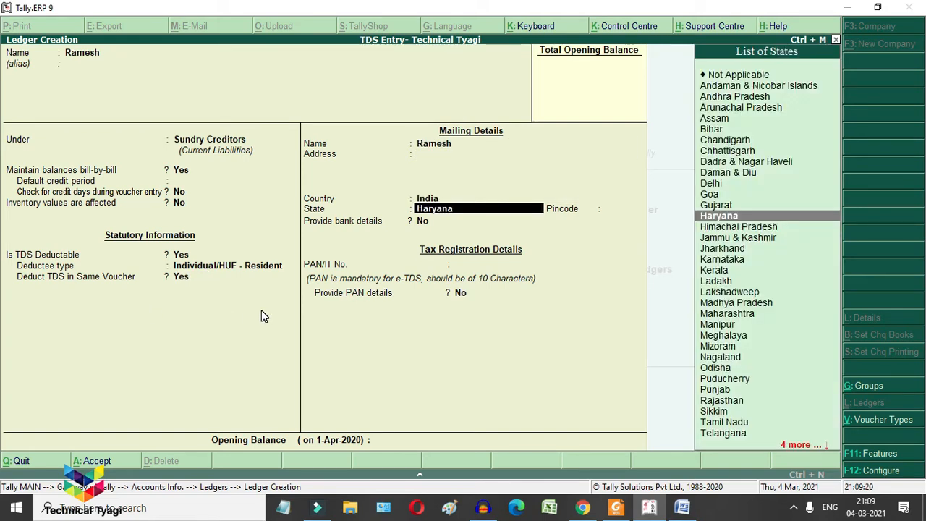
pyautogui.press('Return')
pyautogui.press('Return')
pyautogui.press('Return')
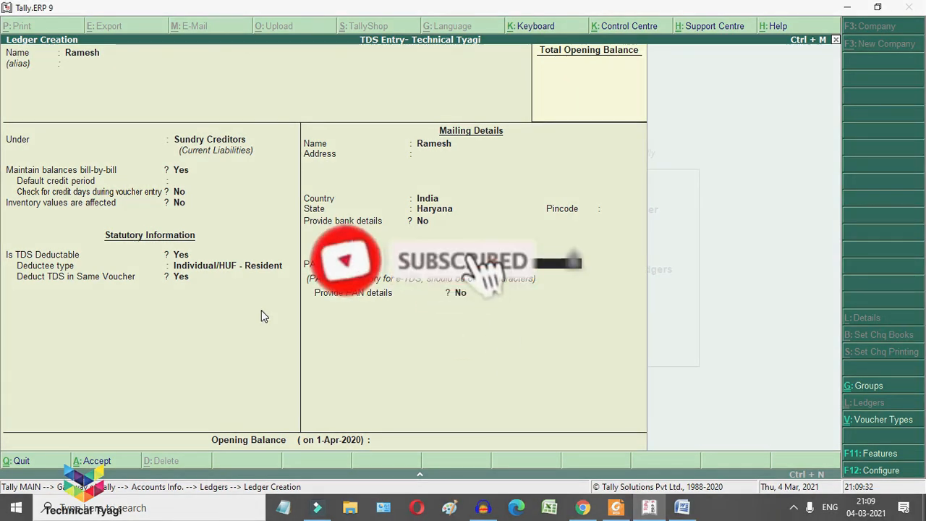
pyautogui.press('Return')
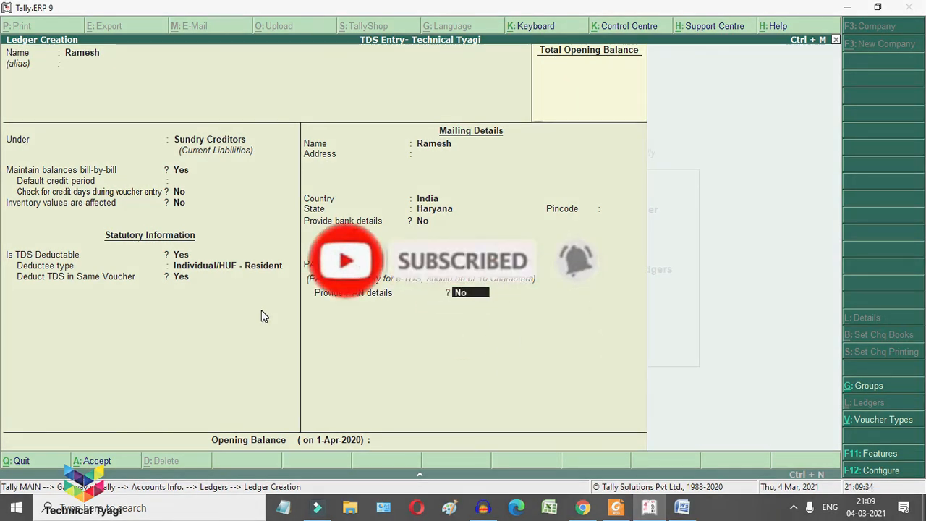
pyautogui.press('Return')
pyautogui.press('Return')
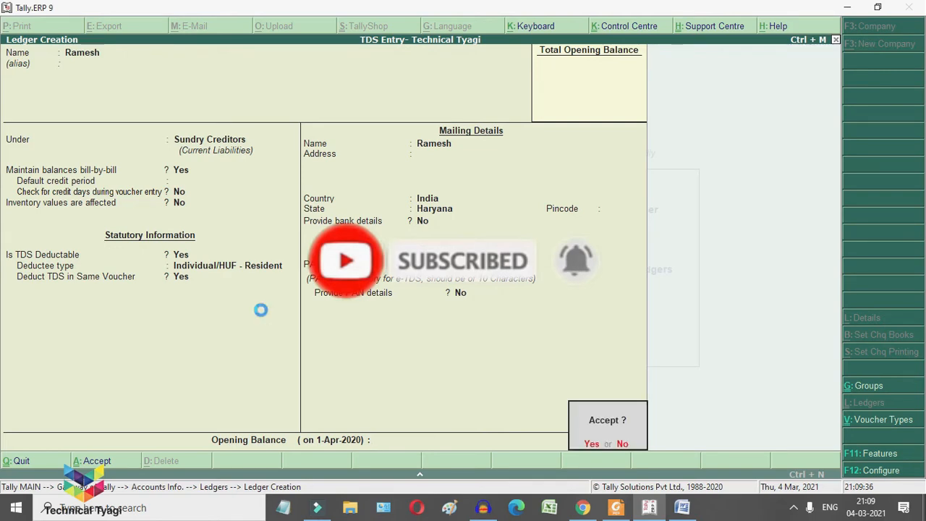
pyautogui.press('Return')
pyautogui.press('Escape')
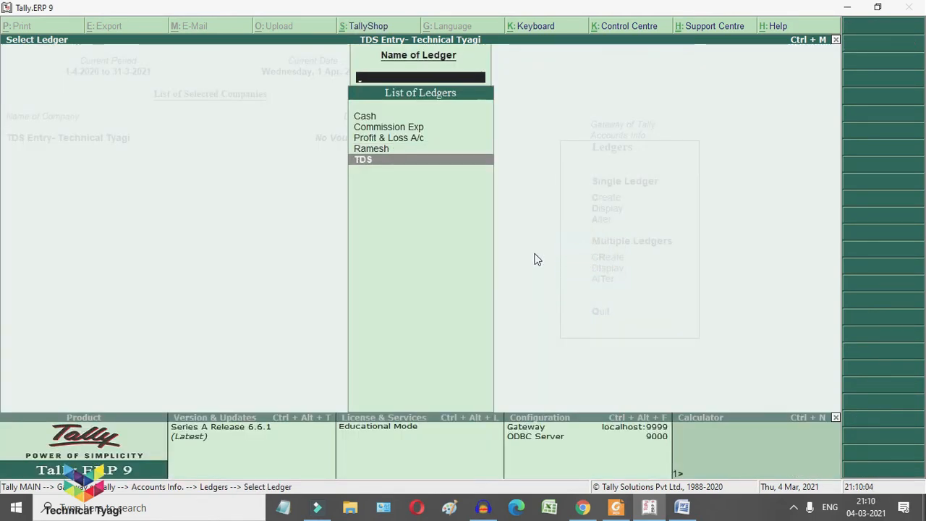
# - Create another single ledger named ICICI Bank and place it under the Bank Accounts group
pyautogui.press('Escape')
pyautogui.press('Up')
pyautogui.press('Up')
pyautogui.press('Return')
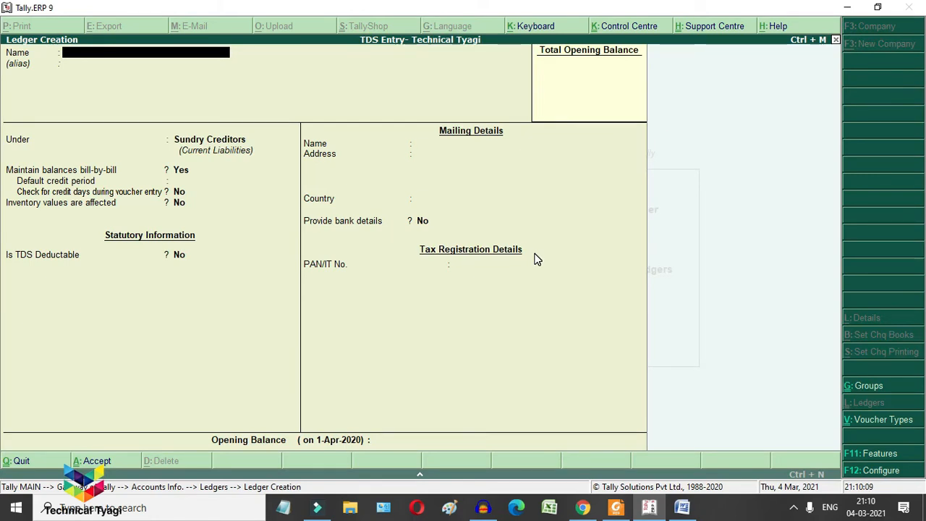
pyautogui.write('ICICI Bank')
pyautogui.press('Return')
pyautogui.press('Return')
pyautogui.write('Ban')
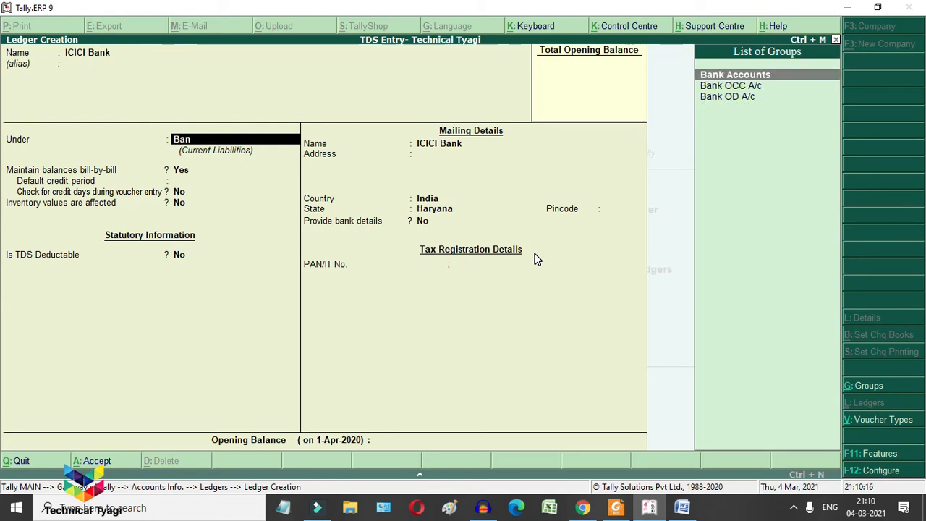
pyautogui.press('Return')
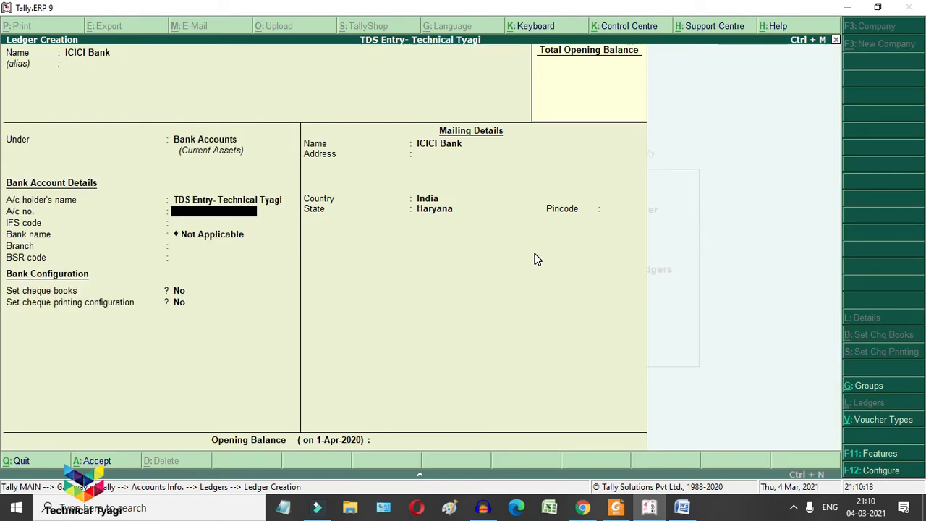
# - Enter the bank account number for the ICICI Bank ledger, leave the remaining bank details at their defaults, and save it
pyautogui.write('123')
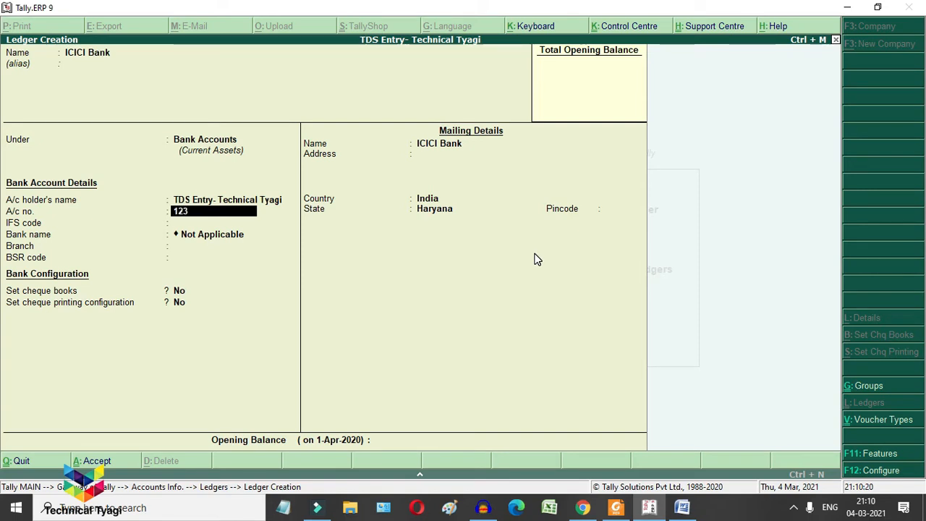
pyautogui.write('4567890')
pyautogui.press('Return')
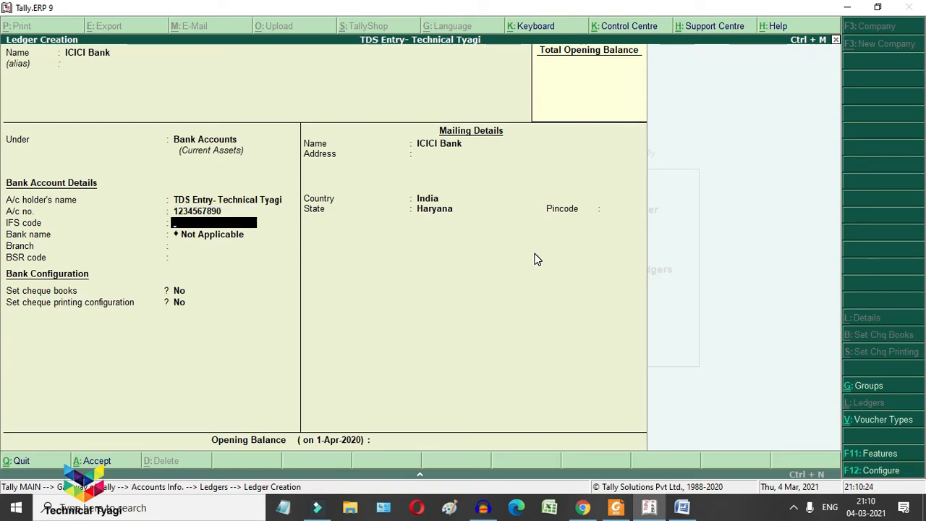
pyautogui.press('Return')
pyautogui.press('Return')
pyautogui.press('Return')
pyautogui.press('Return')
pyautogui.press('Return')
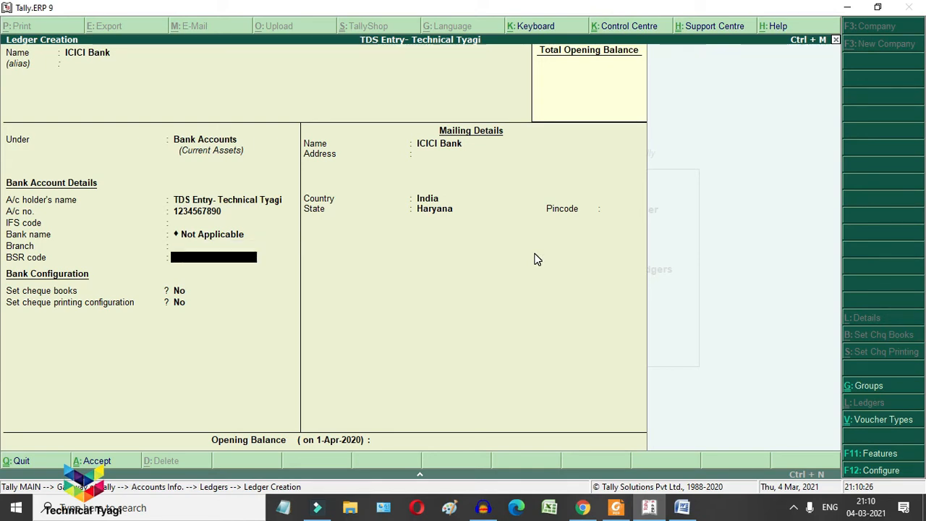
pyautogui.press('Return')
pyautogui.press('Return')
pyautogui.press('Return')
pyautogui.press('Return')
pyautogui.press('Return')
pyautogui.press('Return')
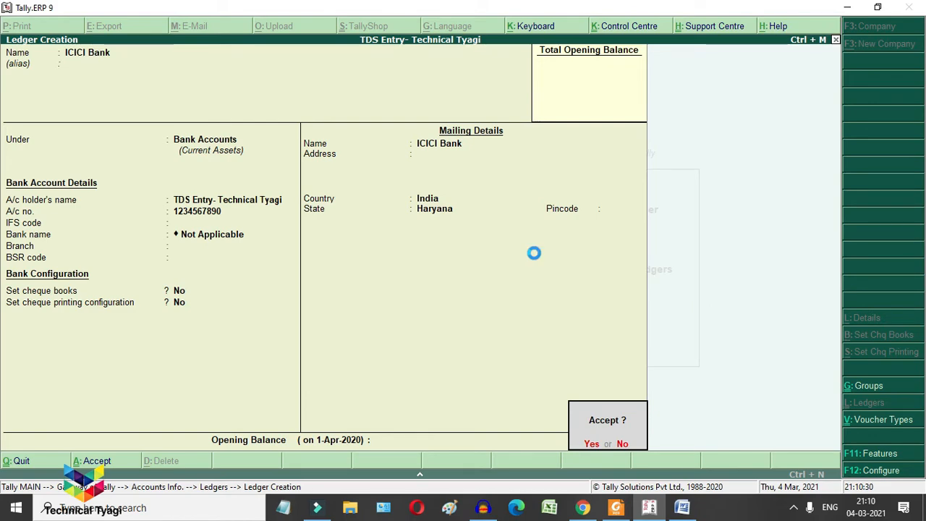
pyautogui.press('Return')
pyautogui.press('Escape')
pyautogui.press('Return')
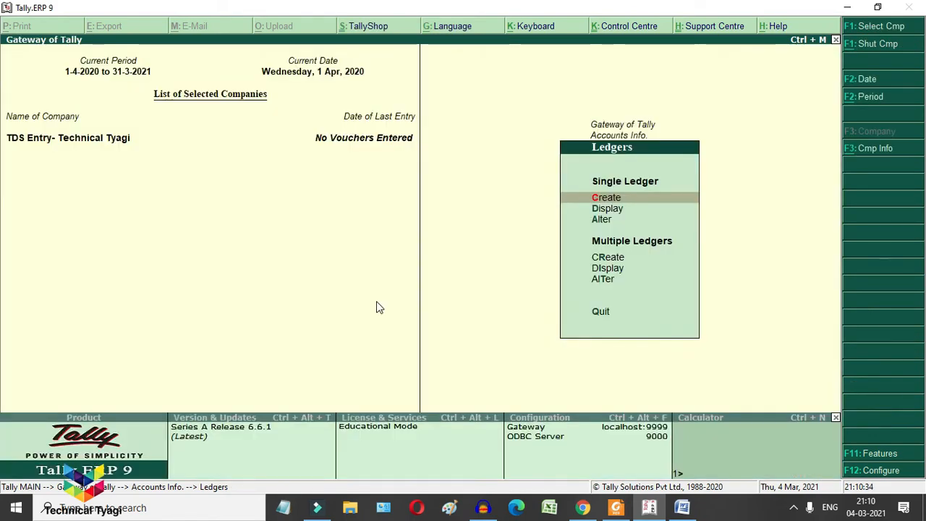
# - Open the list of single ledgers for alteration and check which ledgers have been created
pyautogui.press('Down')
pyautogui.press('Down')
pyautogui.press('Return')
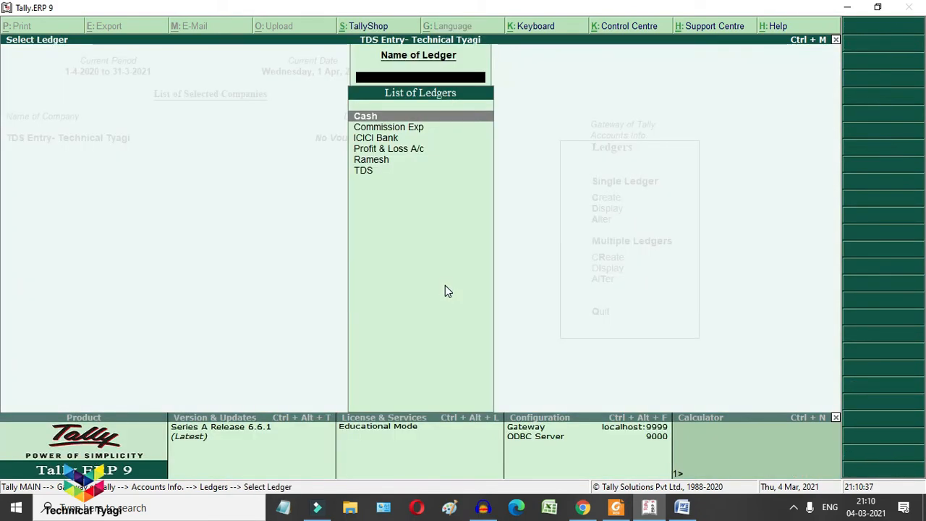
pyautogui.press('Down')
pyautogui.press('Down')
pyautogui.press('Down')
pyautogui.press('Down')
pyautogui.press('Down')
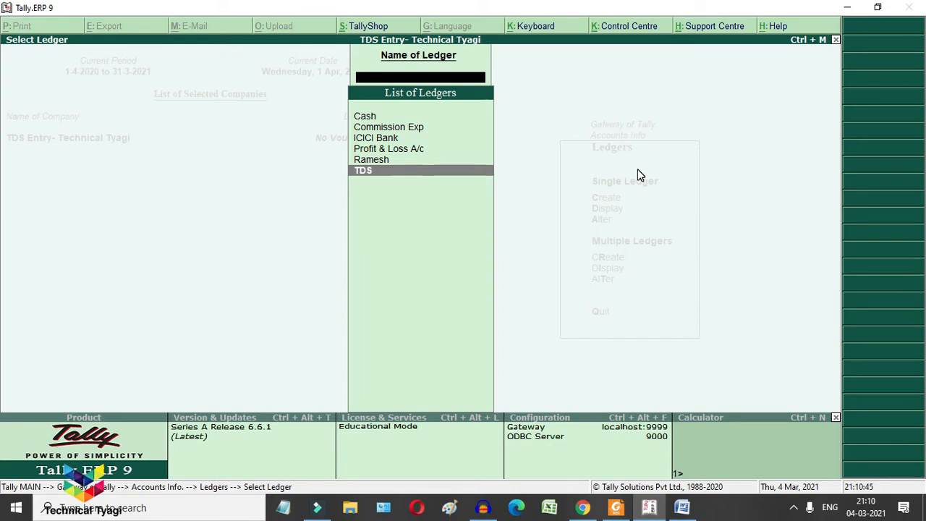
# - Return to the Gateway of Tally and switch to the TDS document in Microsoft Word to read the TDS entries
pyautogui.press('Escape')
pyautogui.press('Escape')
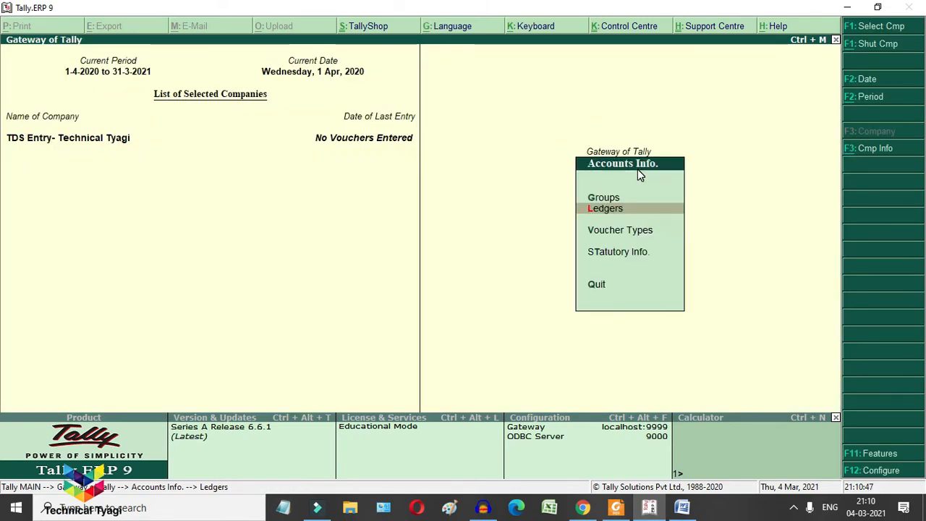
pyautogui.press('Escape')
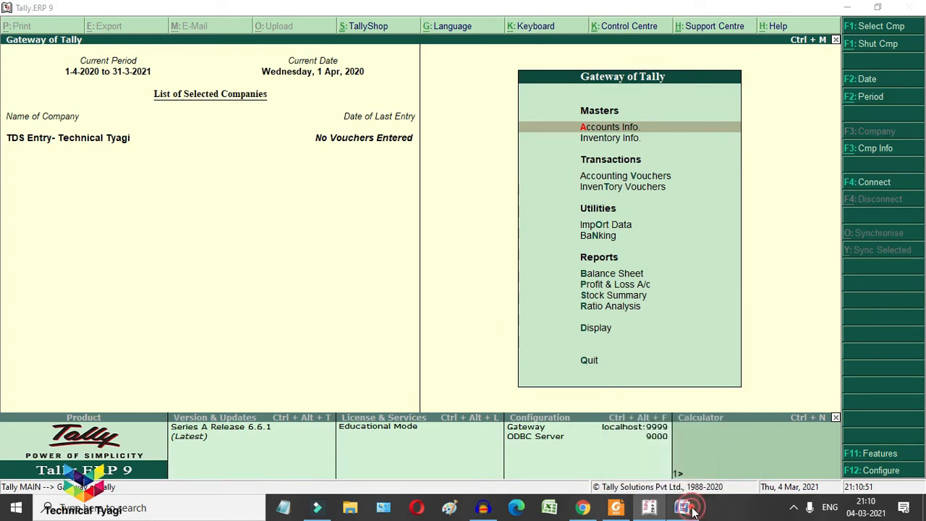
pyautogui.click(686, 508)
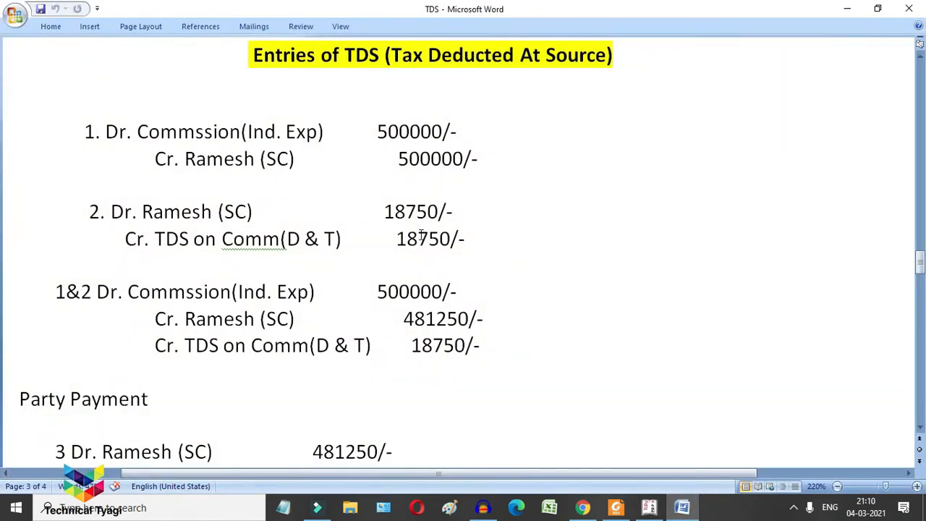
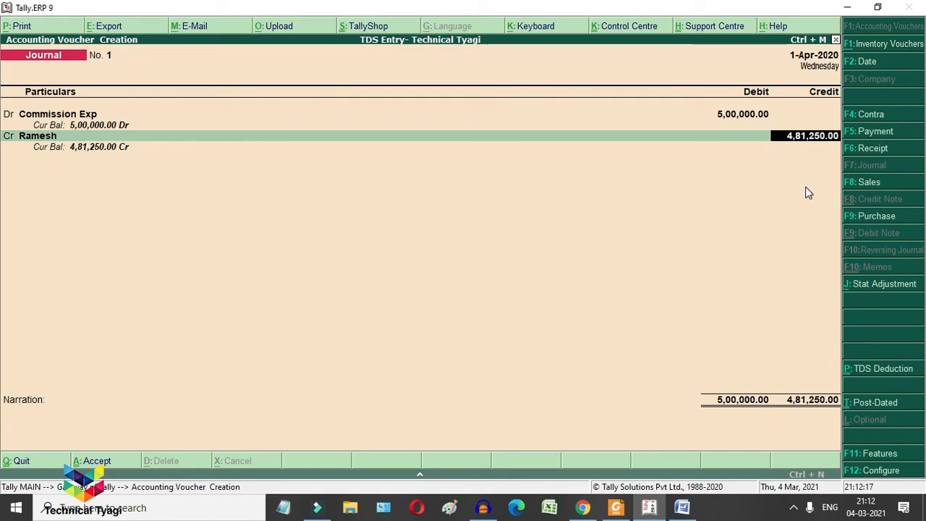
# - Add a new bill reference 1 for the party's 5,00,000 credit with a credit period of 1 month
pyautogui.moveTo(682, 508)
pyautogui.press('Return')
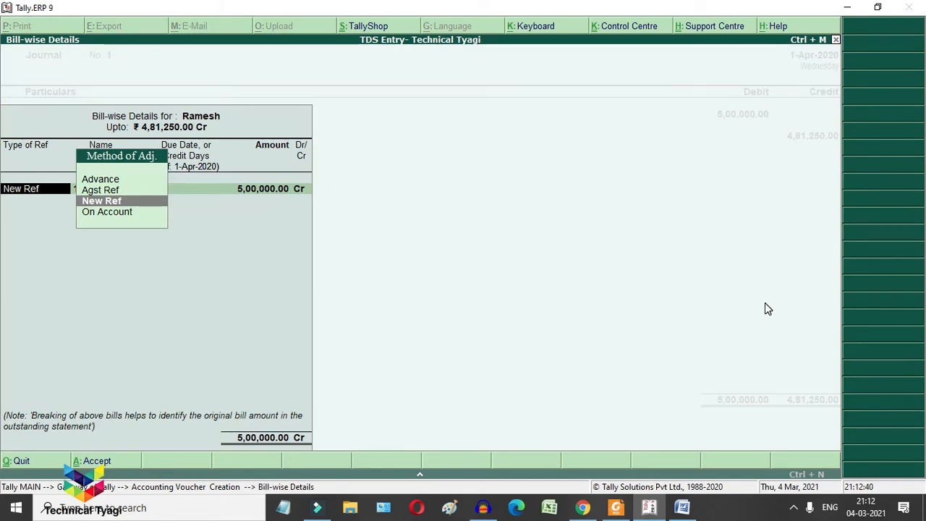
pyautogui.press('Return')
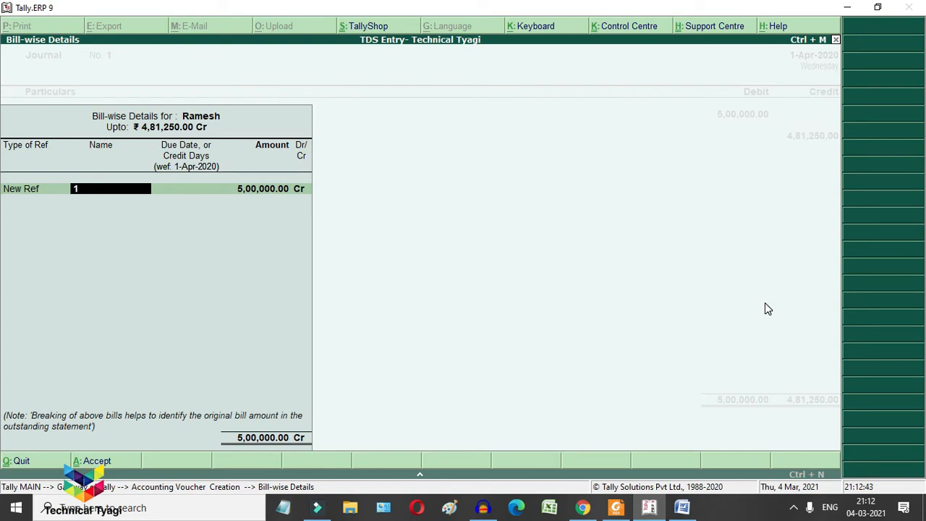
pyautogui.press('Return')
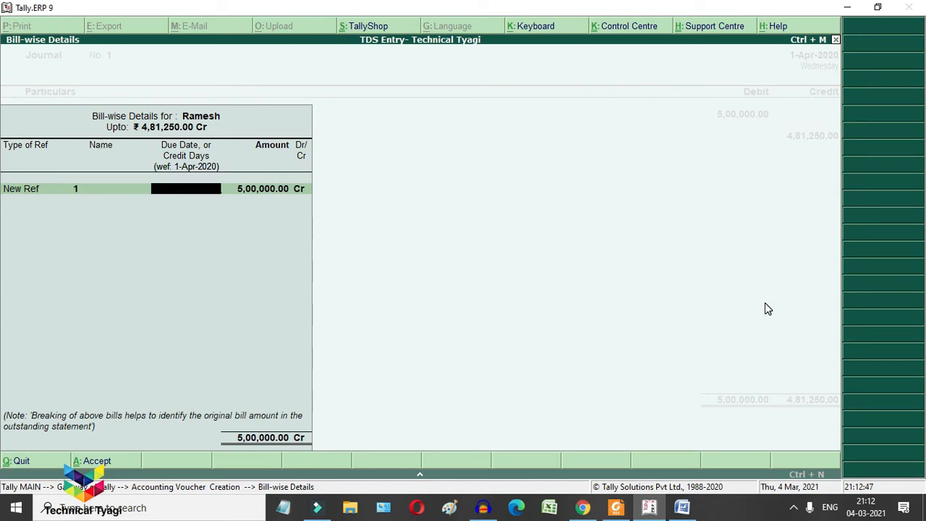
pyautogui.write('1')
pyautogui.press('Return')
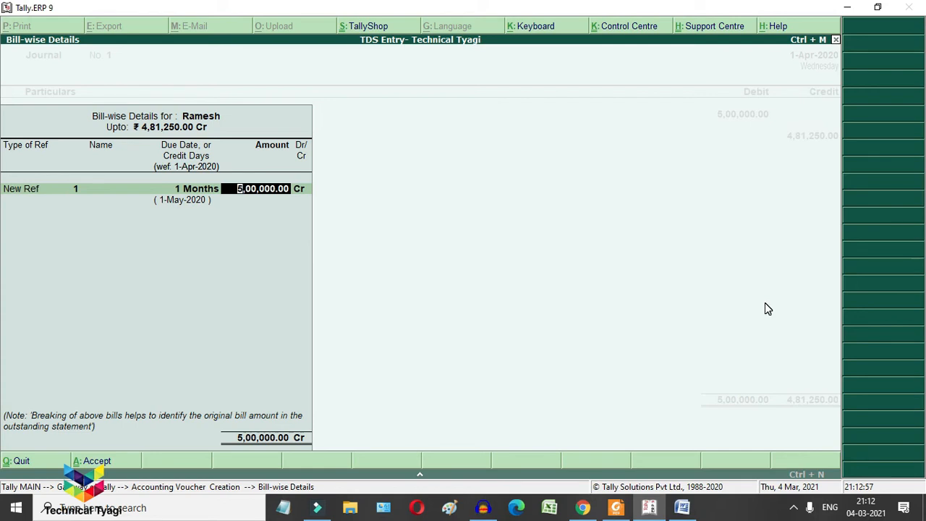
pyautogui.press('Return')
pyautogui.press('Return')
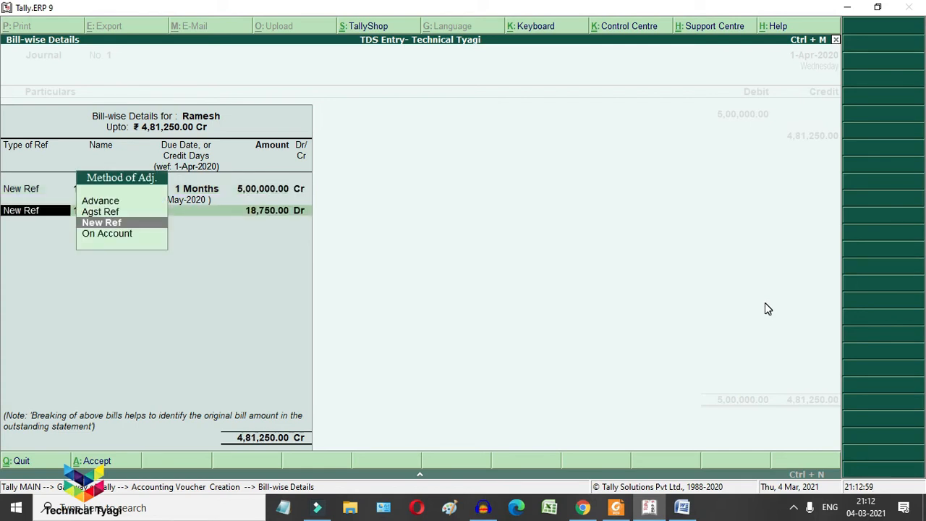
# - Add a second new reference 1 for the 18,750 TDS debit and complete the party's bill-wise details
pyautogui.press('Return')
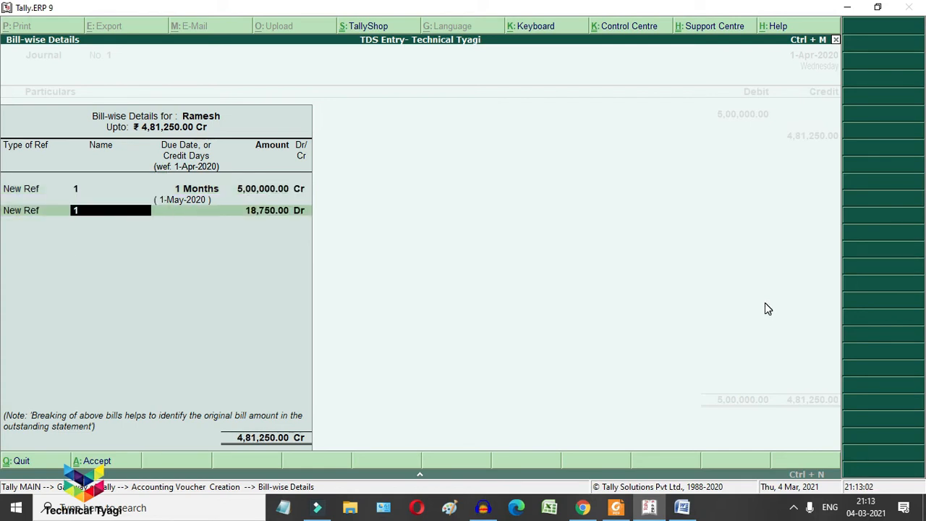
pyautogui.press('Return')
pyautogui.press('Return')
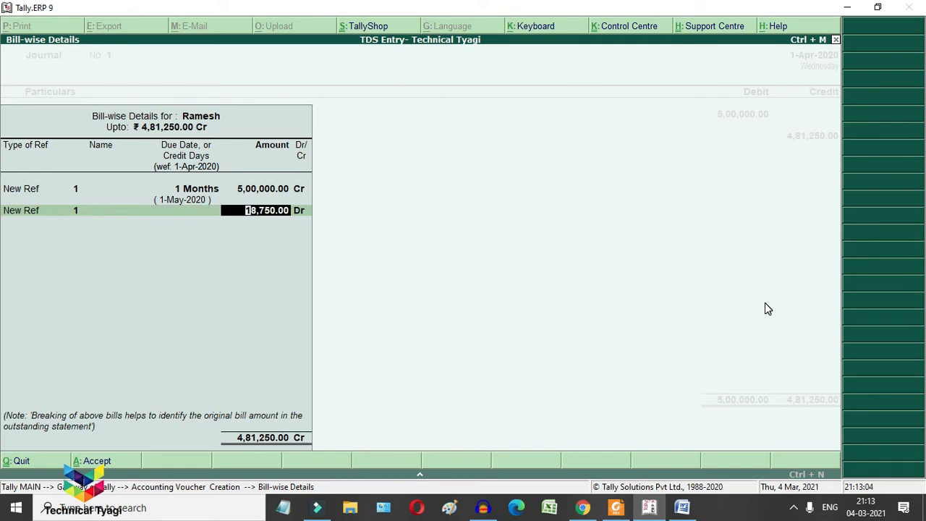
pyautogui.press('Return')
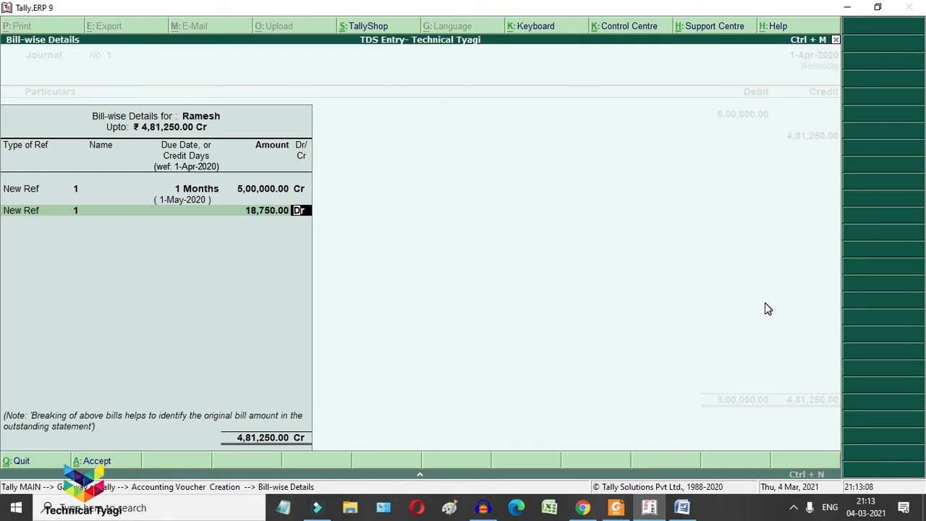
pyautogui.press('Return')
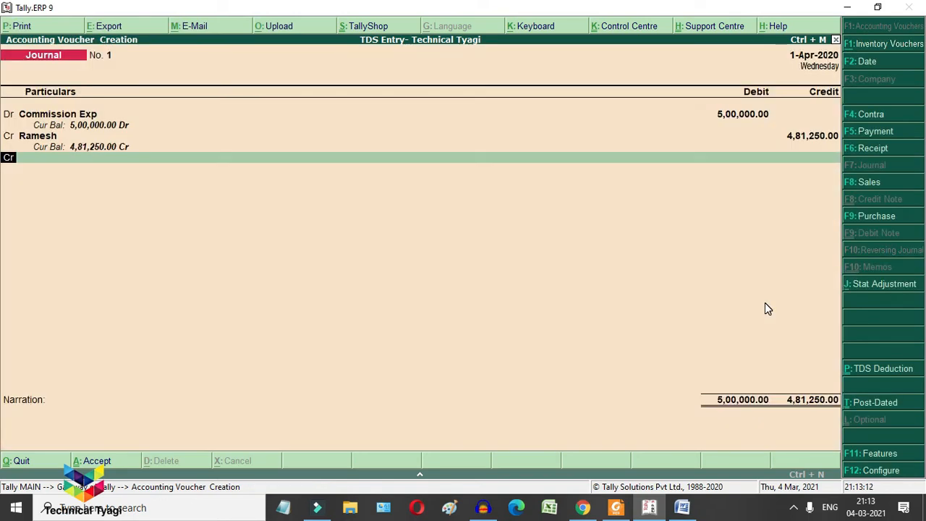
# - Credit the TDS ledger with 18,750 as the final line of the journal voucher
pyautogui.press('Return')
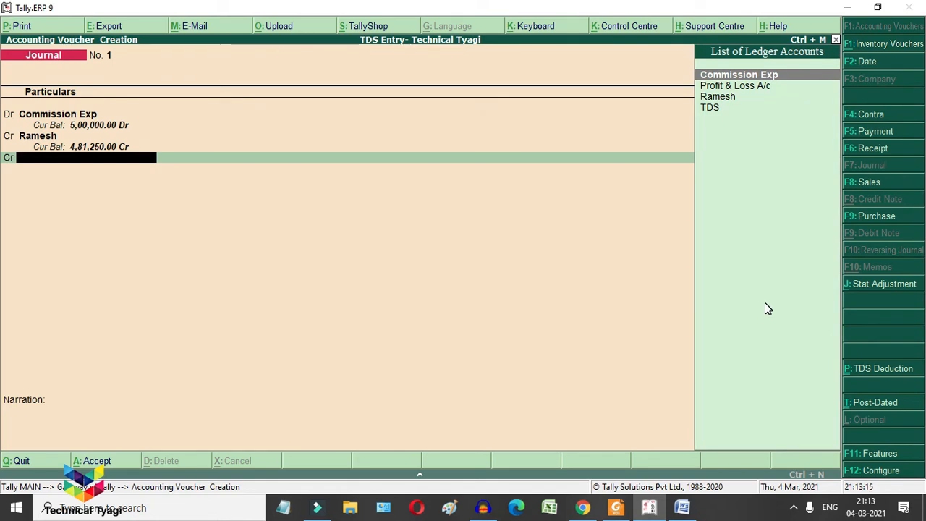
pyautogui.press('Down')
pyautogui.press('Down')
pyautogui.press('Down')
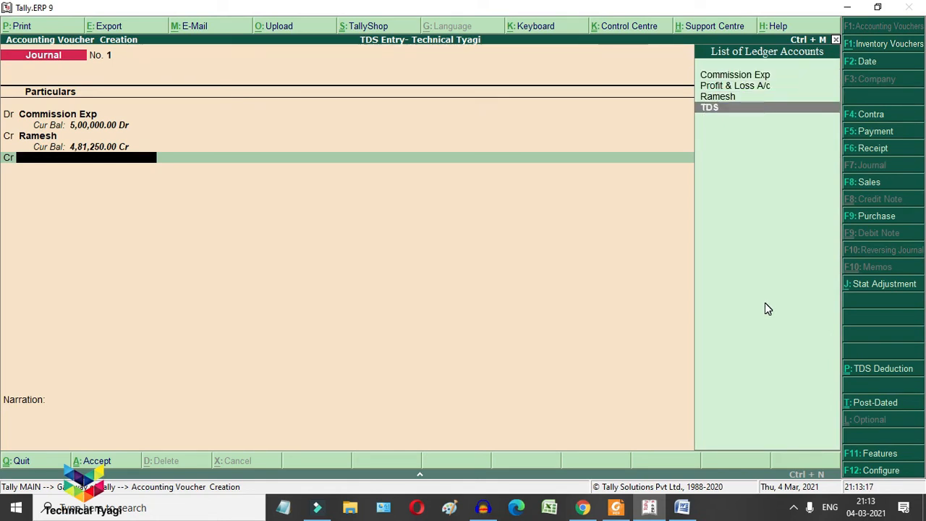
pyautogui.press('Return')
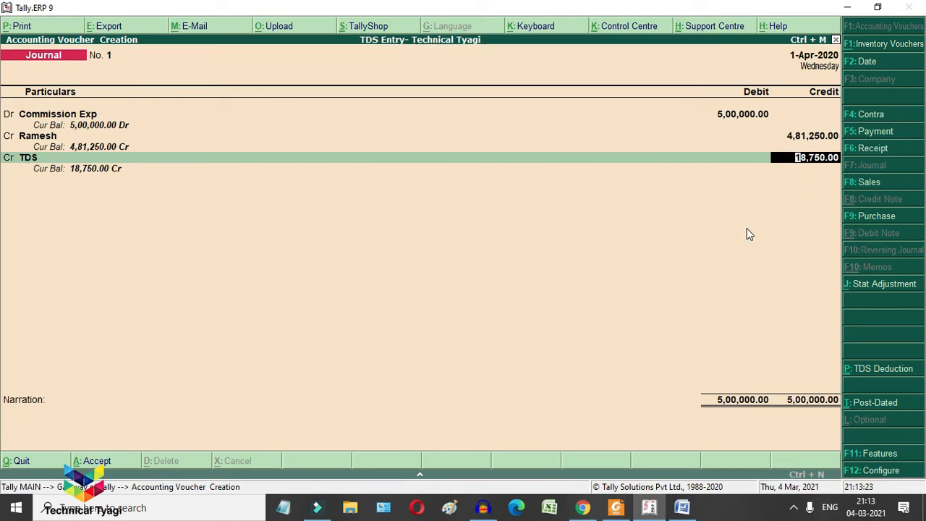
pyautogui.press('Return')
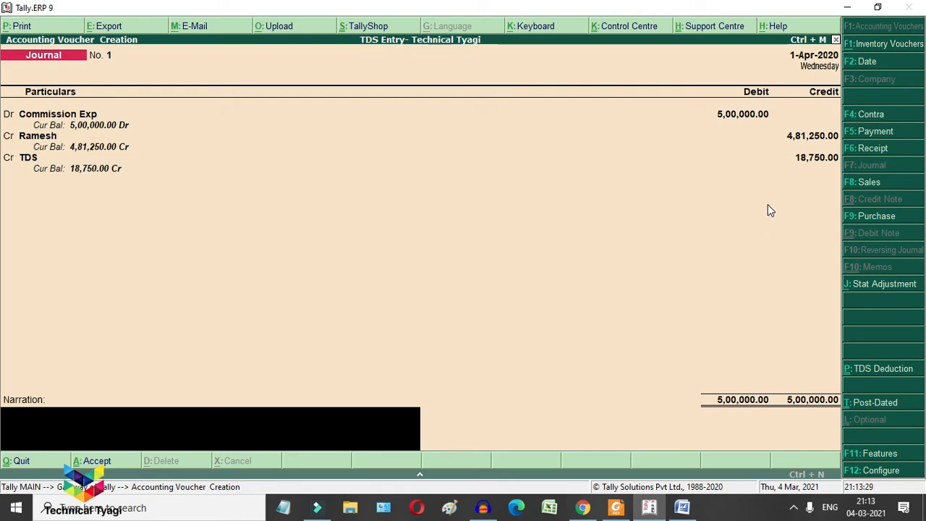
# - Enable Show Tax Analysis Details for TDS in the journal's advanced configuration and save the voucher configuration
pyautogui.press('F12')
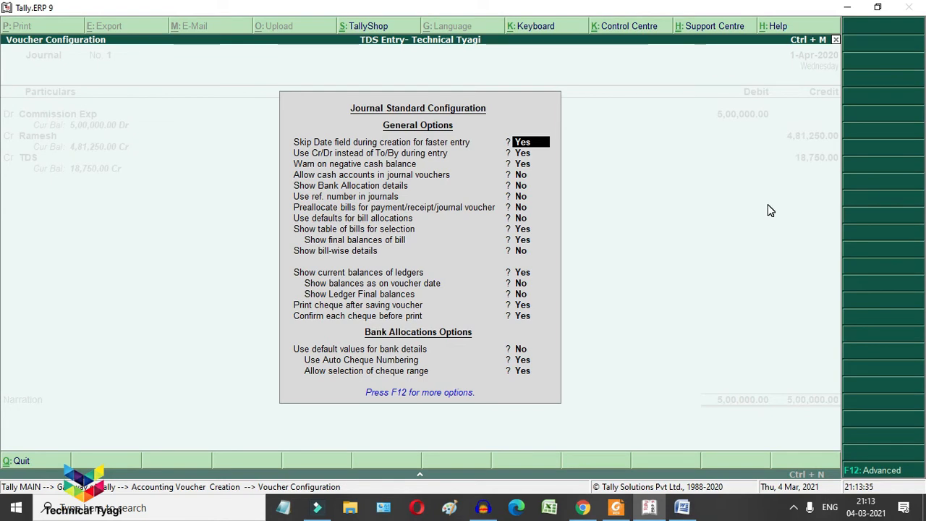
pyautogui.press('F12')
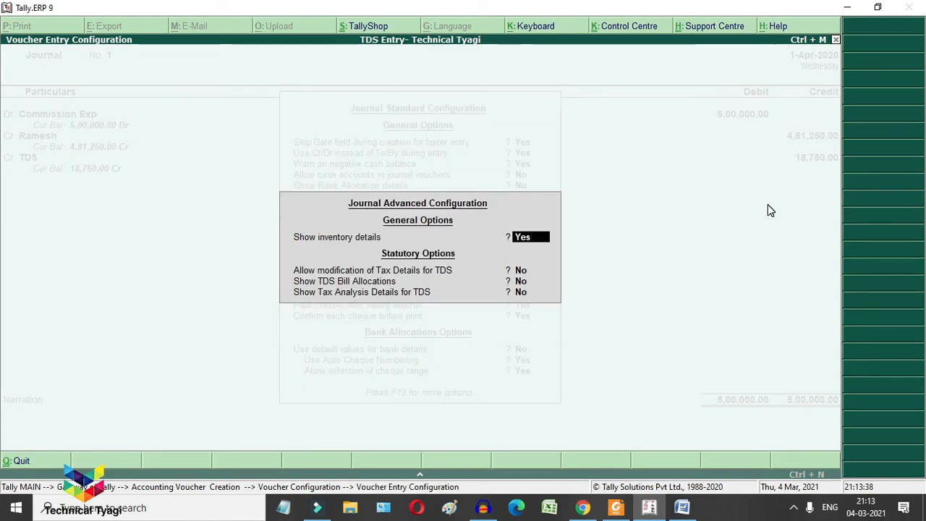
pyautogui.press('Return')
pyautogui.press('Return')
pyautogui.press('Return')
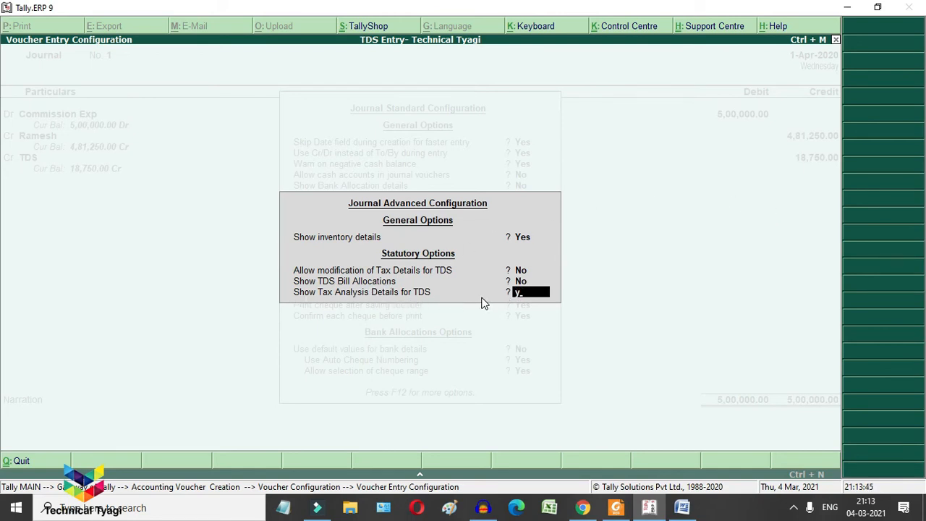
pyautogui.press('Return')
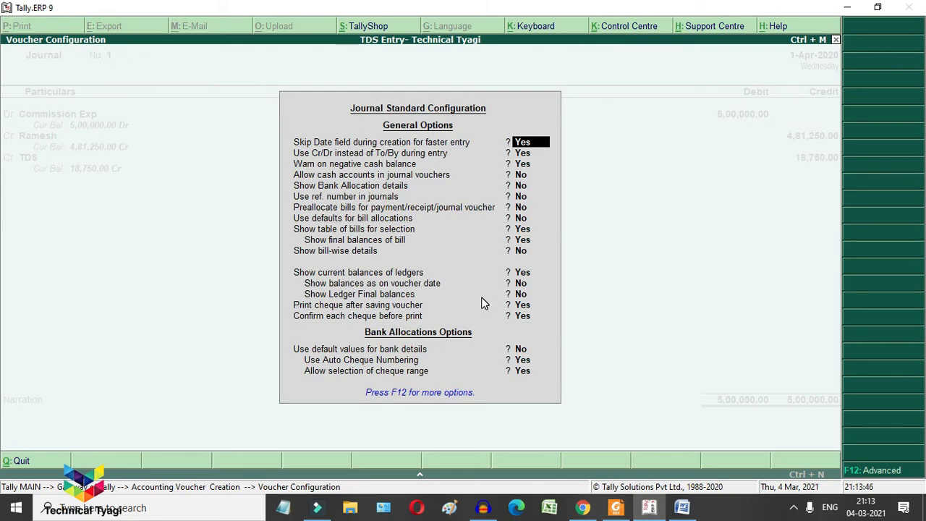
pyautogui.hotkey('ctrl', 'a')
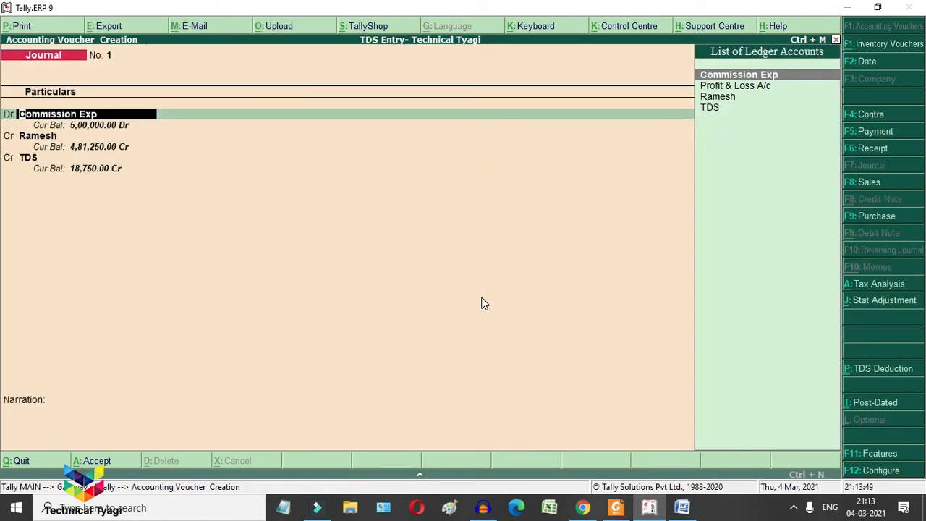
# - Examine the voucher's tax analysis in detailed view, checking the TDS calculation on the commission, and return to the voucher
pyautogui.press('Return')
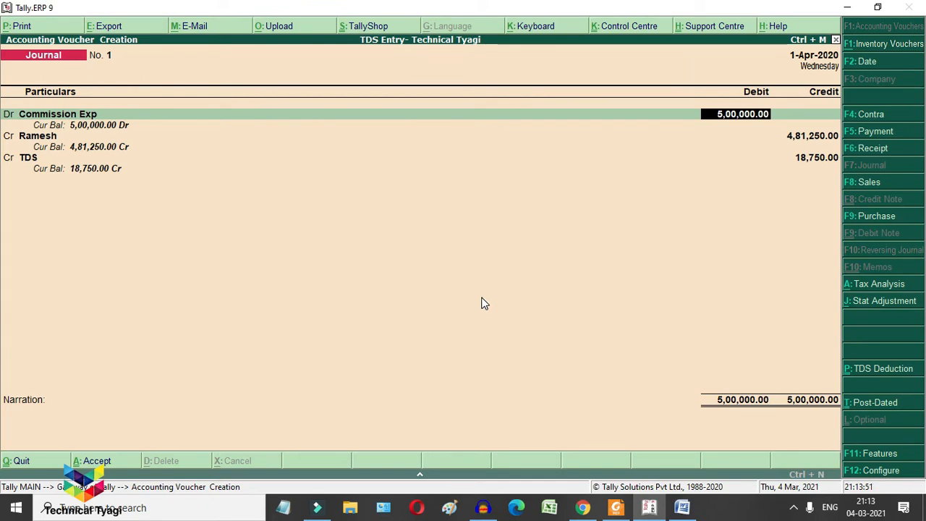
pyautogui.click(868, 285)
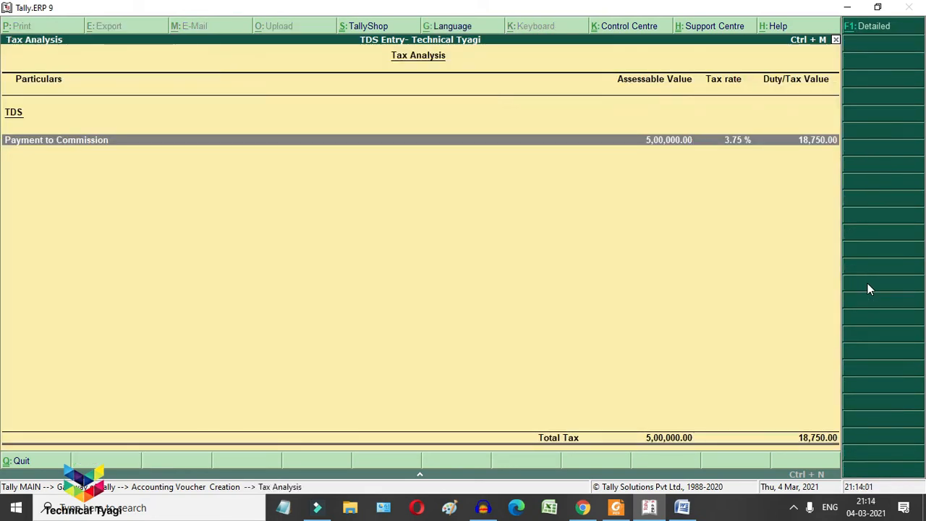
pyautogui.hotkey('alt', 'F1')
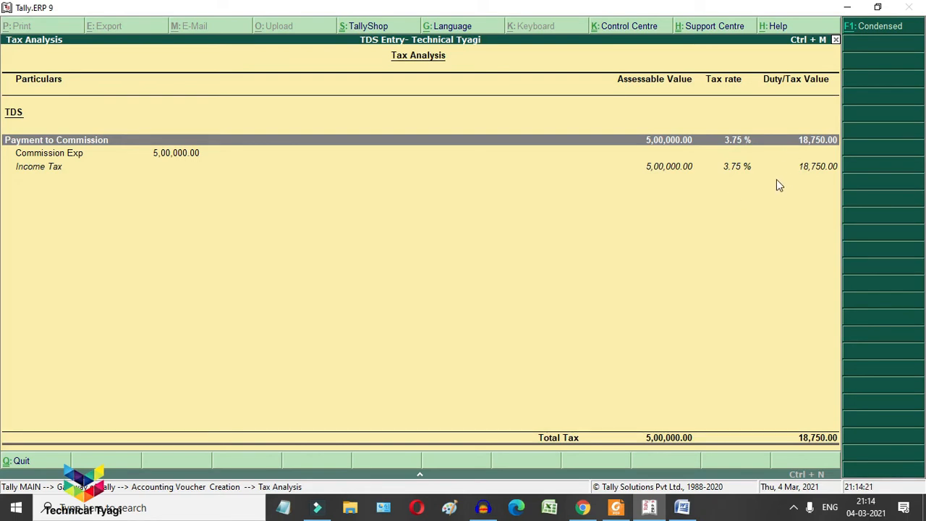
pyautogui.press('Escape')
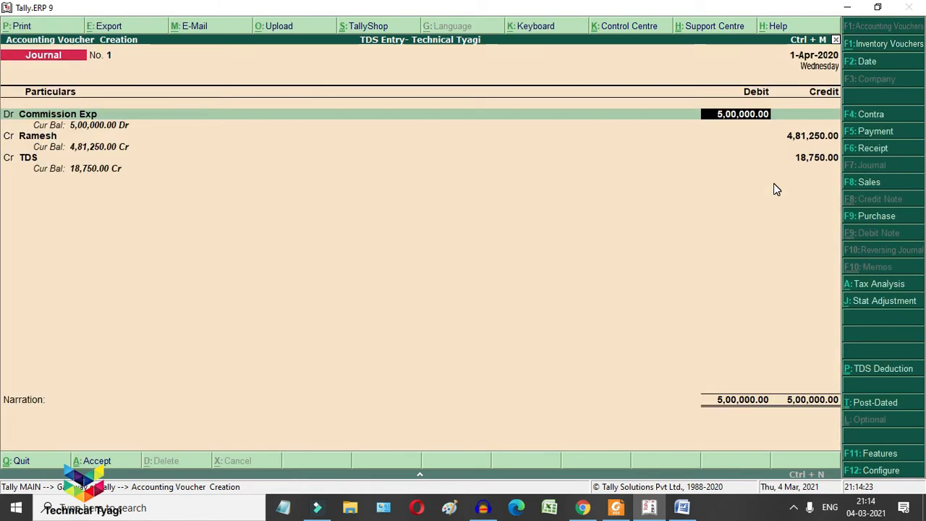
# - Accept the journal's ledger amounts and bill-wise details unchanged, leave the narration blank, and save the voucher
pyautogui.press('Return')
pyautogui.press('Return')
pyautogui.press('Return')
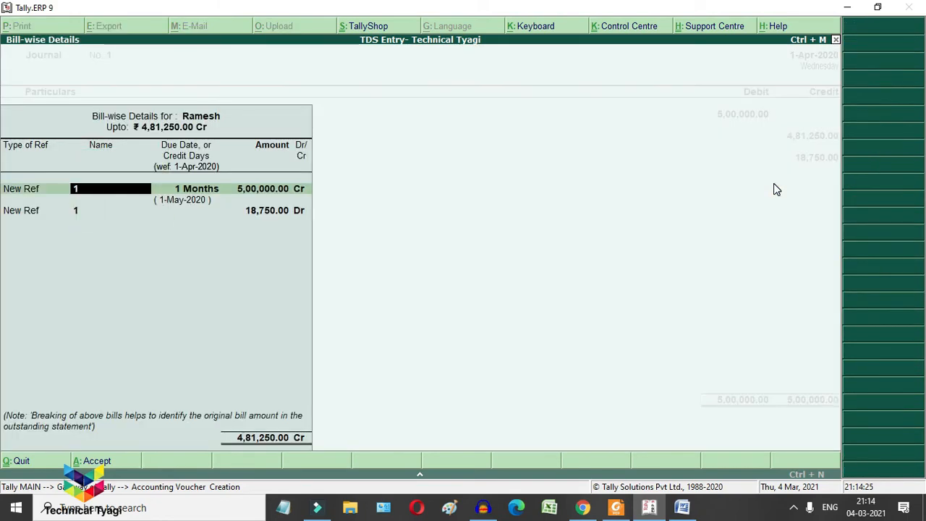
pyautogui.press('Return')
pyautogui.press('Return')
pyautogui.press('Return')
pyautogui.press('Return')
pyautogui.press('Return')
pyautogui.press('Return')
pyautogui.press('Return')
pyautogui.press('Return')
pyautogui.press('Return')
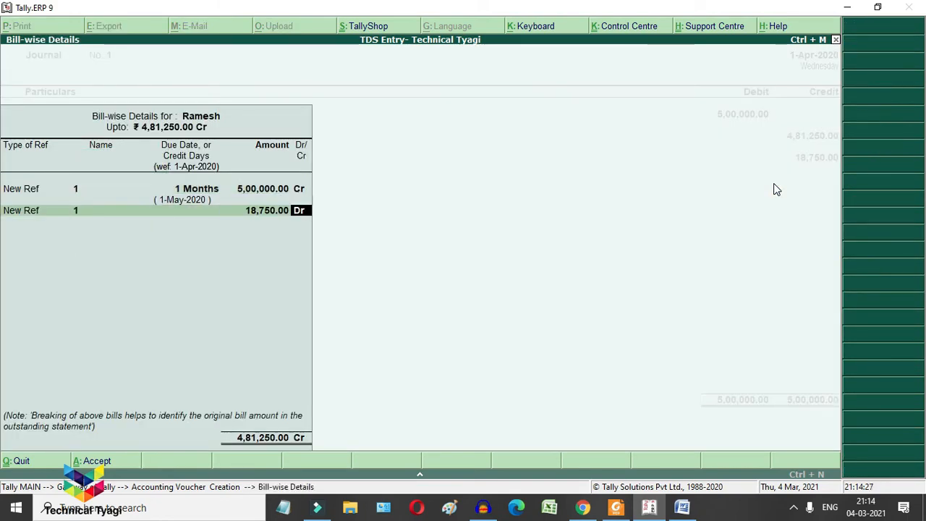
pyautogui.press('Return')
pyautogui.press('Return')
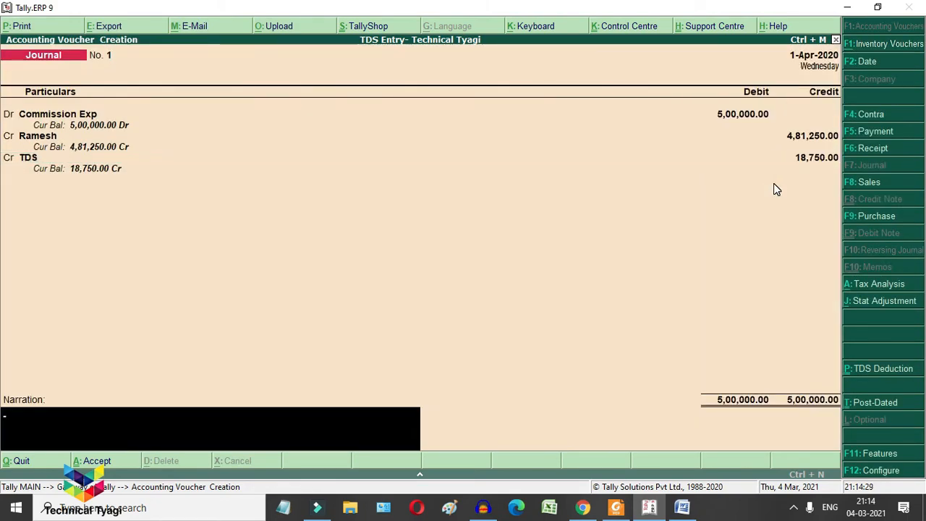
pyautogui.press('Return')
pyautogui.press('Return')
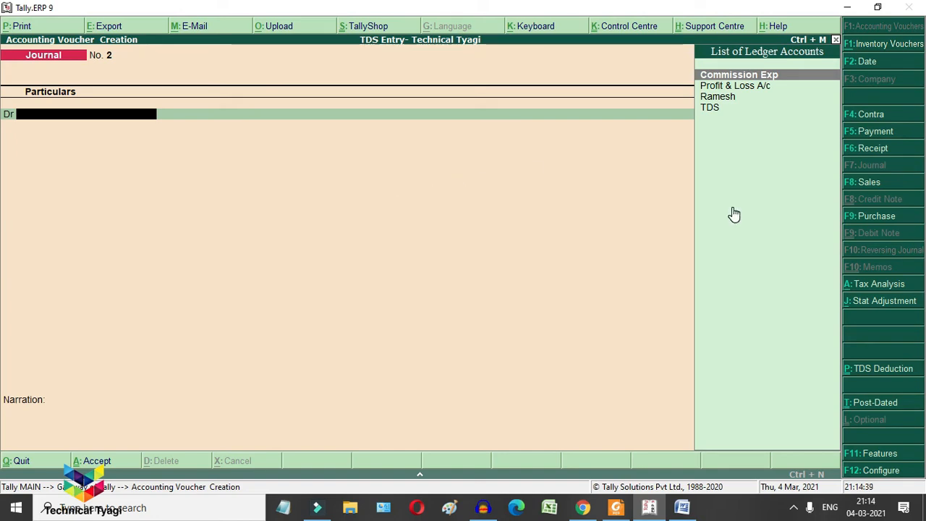
# - Start a purchase voucher in accounting invoice mode and set its date to 2-Apr-2020
pyautogui.click(872, 217)
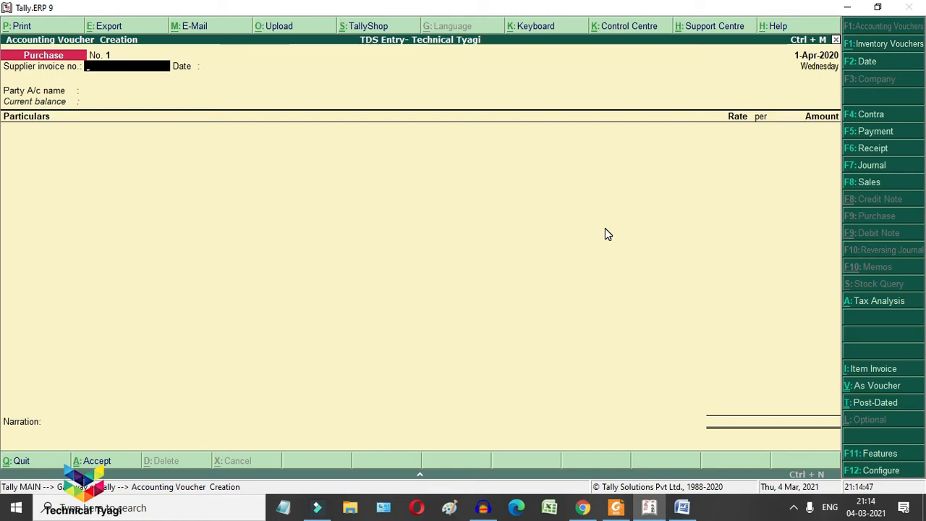
pyautogui.click(870, 368)
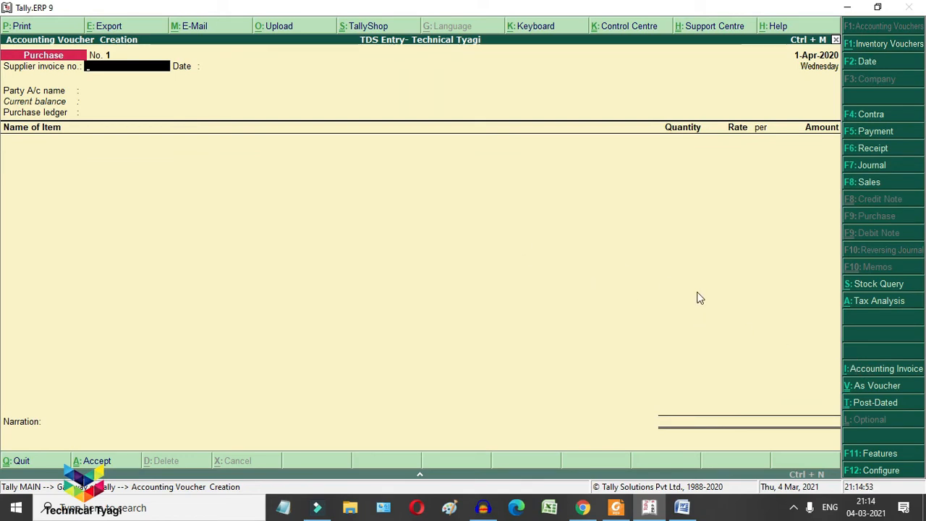
pyautogui.click(863, 373)
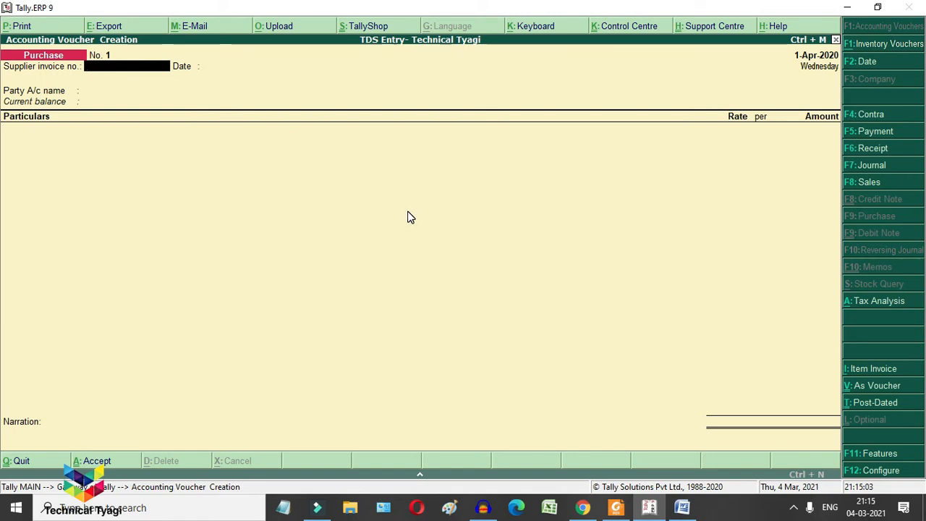
pyautogui.press('F2')
pyautogui.press('Return')
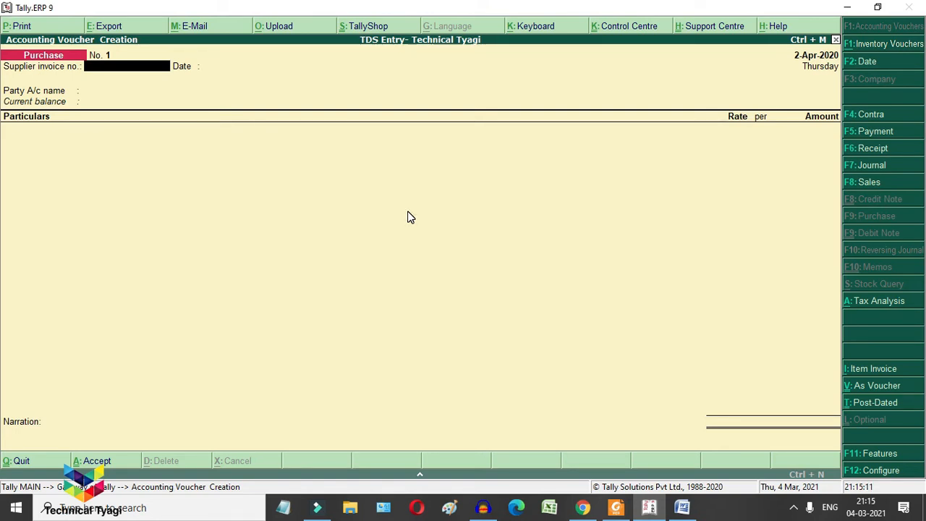
# - Enter supplier invoice number 002 with the invoice date 2-Apr-2020
pyautogui.write('002')
pyautogui.press('Return')
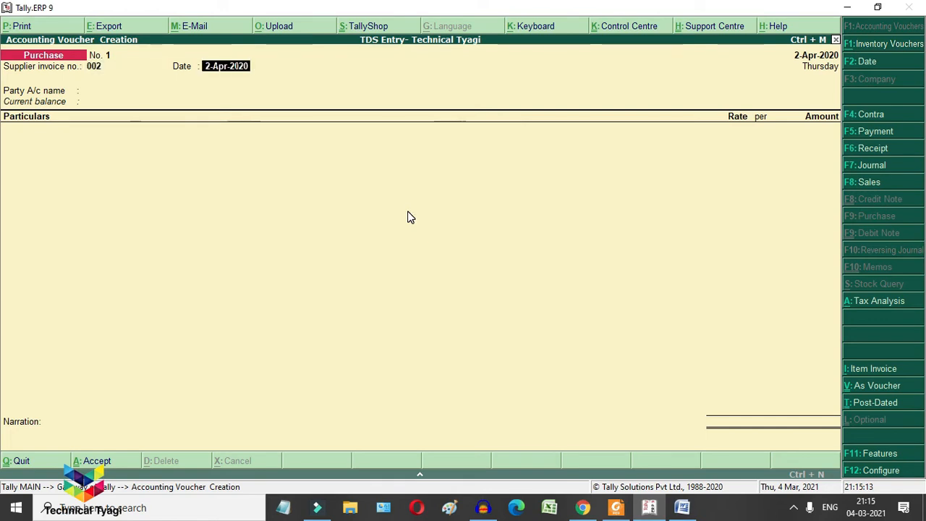
pyautogui.press('Return')
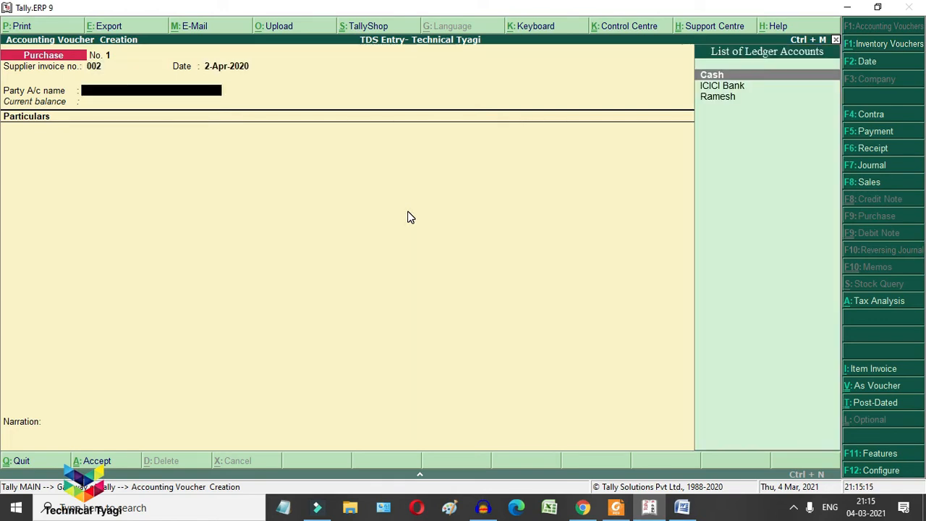
# - Choose the commission party's ledger as the party account and accept the receipt and supplier details at their defaults
pyautogui.press('Down')
pyautogui.press('Down')
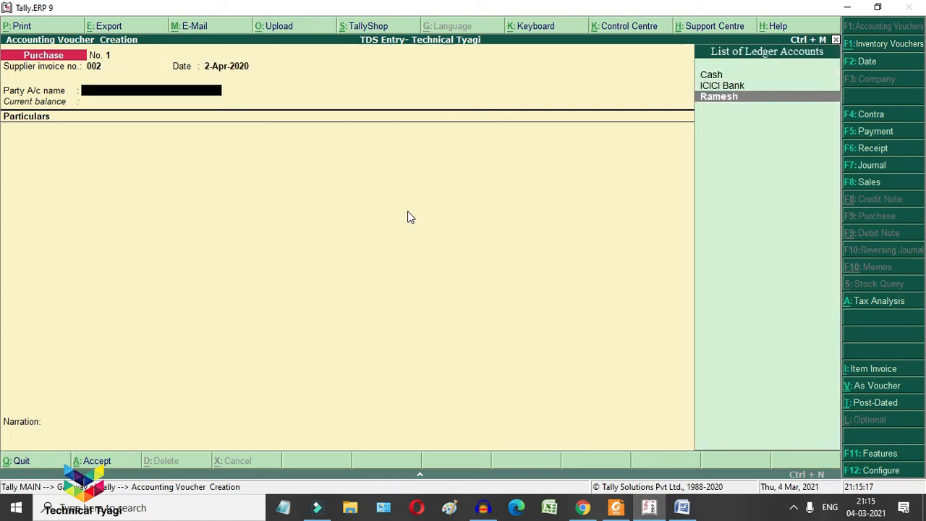
pyautogui.press('Return')
pyautogui.press('Return')
pyautogui.press('Return')
pyautogui.press('Return')
pyautogui.press('Return')
pyautogui.press('Return')
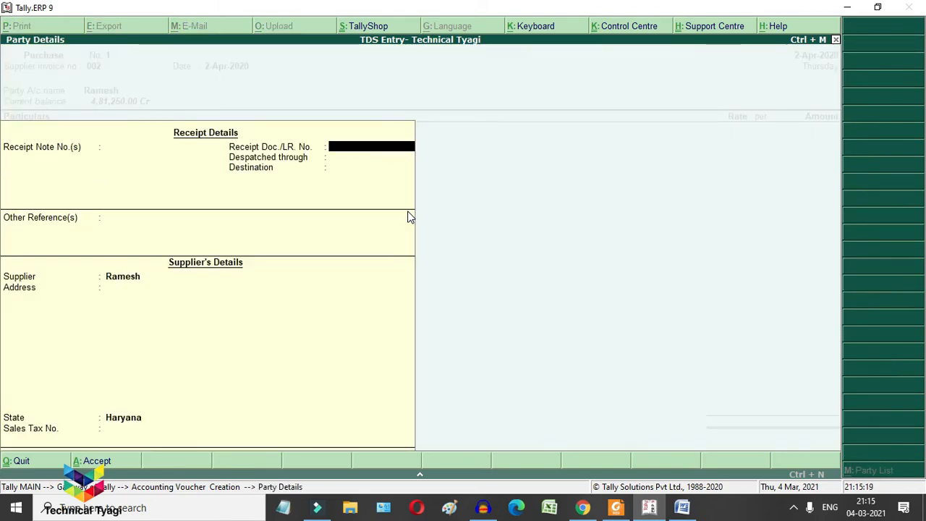
pyautogui.press('Return')
pyautogui.press('Return')
pyautogui.press('Return')
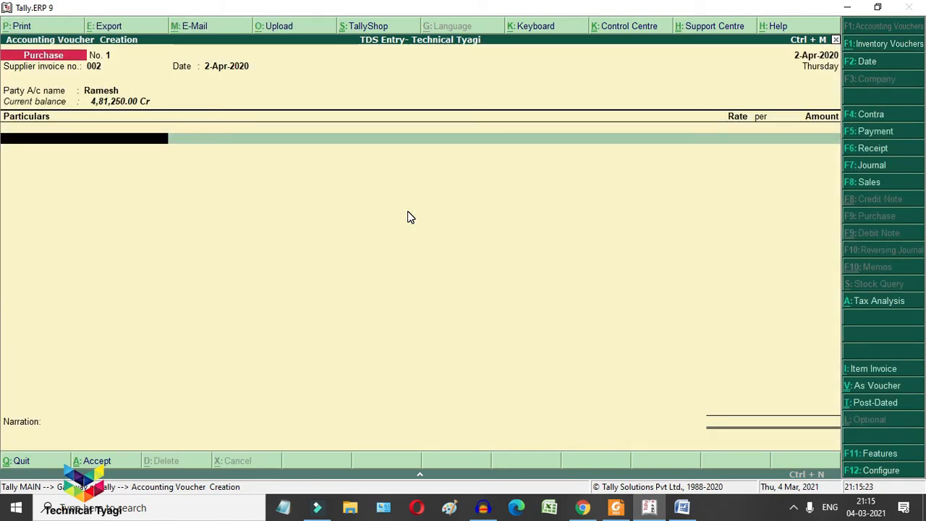
# - Add the Commission Exp ledger to the purchase invoice with an amount of 2,00,000
pyautogui.write('C')
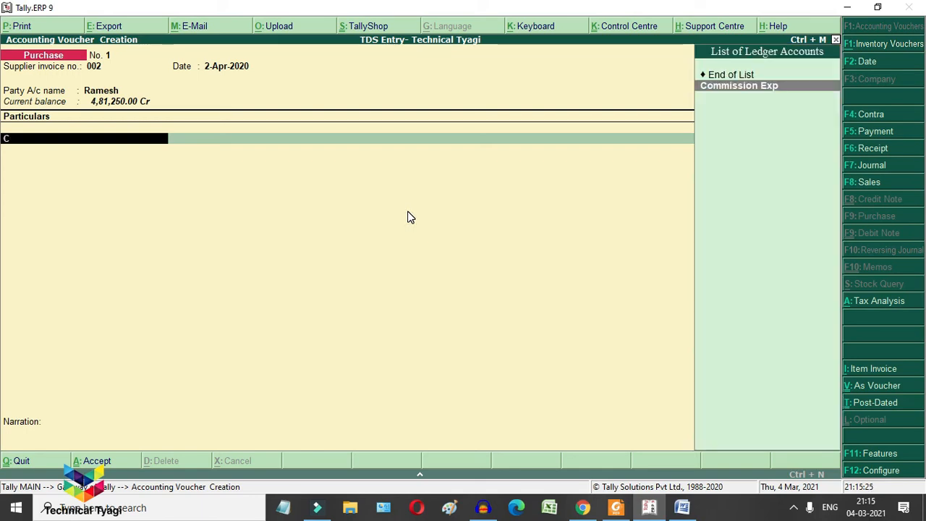
pyautogui.write('om')
pyautogui.press('Return')
pyautogui.press('Return')
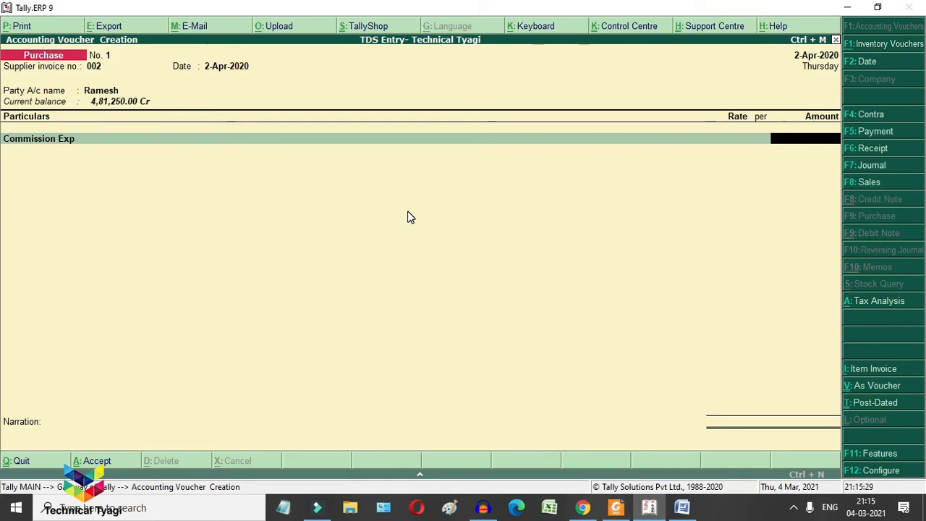
pyautogui.write('200000')
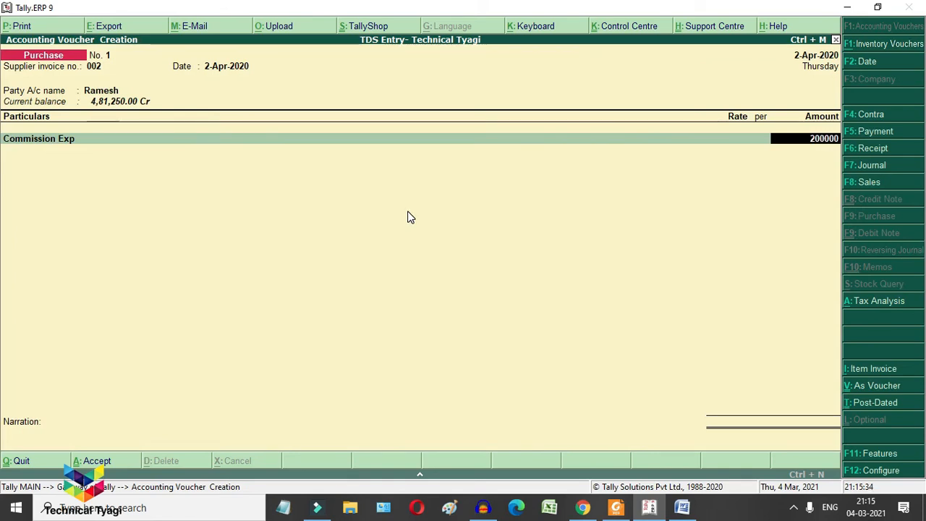
pyautogui.press('Return')
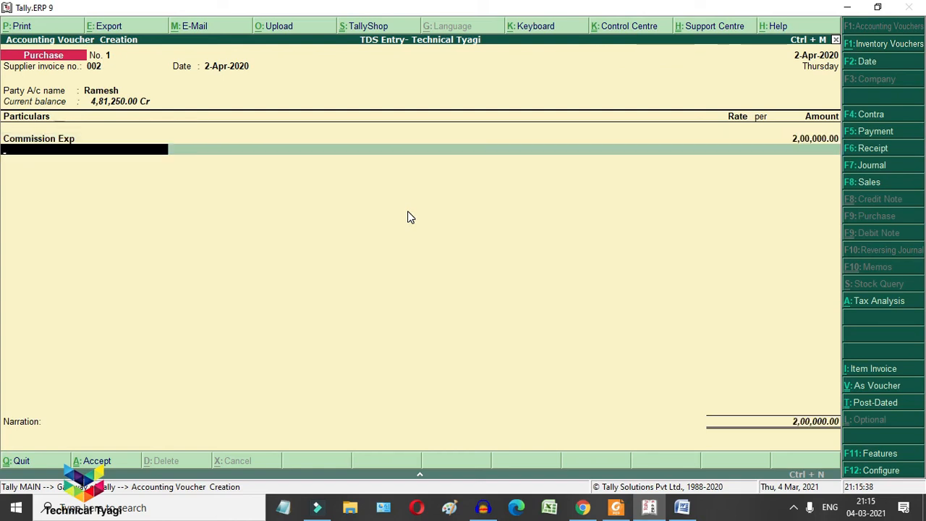
# - Add the TDS ledger as the second line of the purchase invoice with its automatically calculated deduction
pyautogui.write('Td')
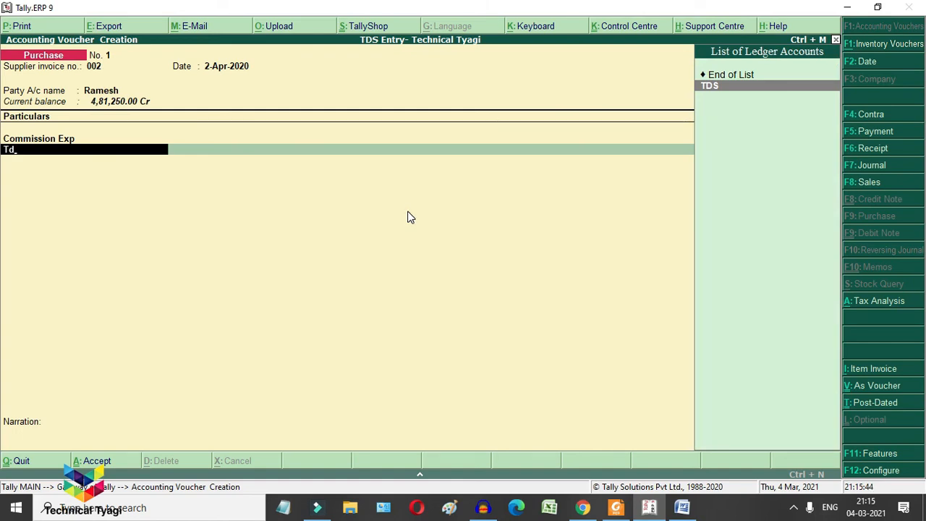
pyautogui.press('Return')
pyautogui.press('Return')
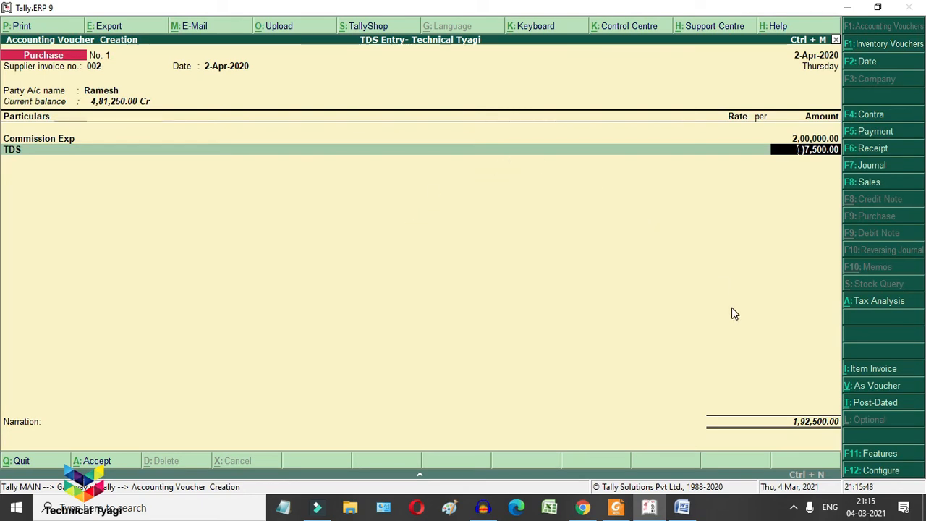
# - Check the detailed tax analysis of the TDS on the purchase invoice and return to the voucher
pyautogui.click(865, 307)
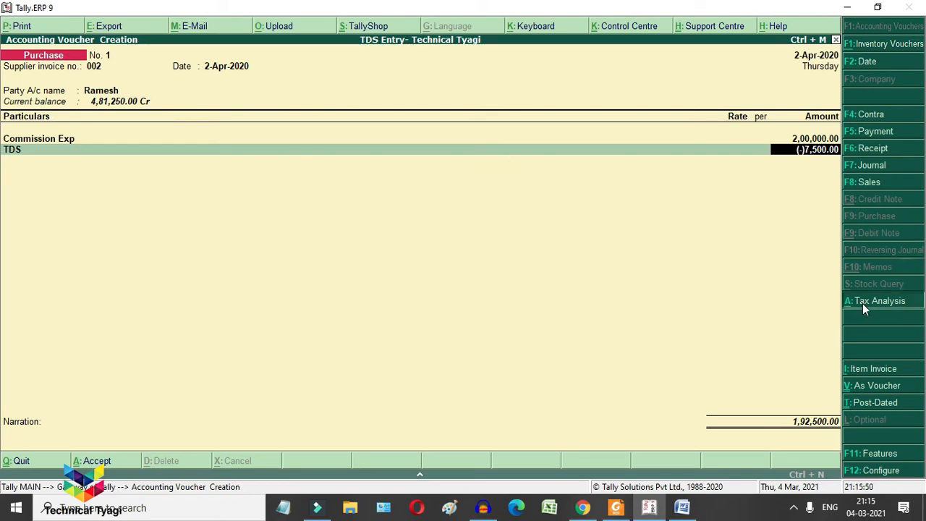
pyautogui.press('F1')
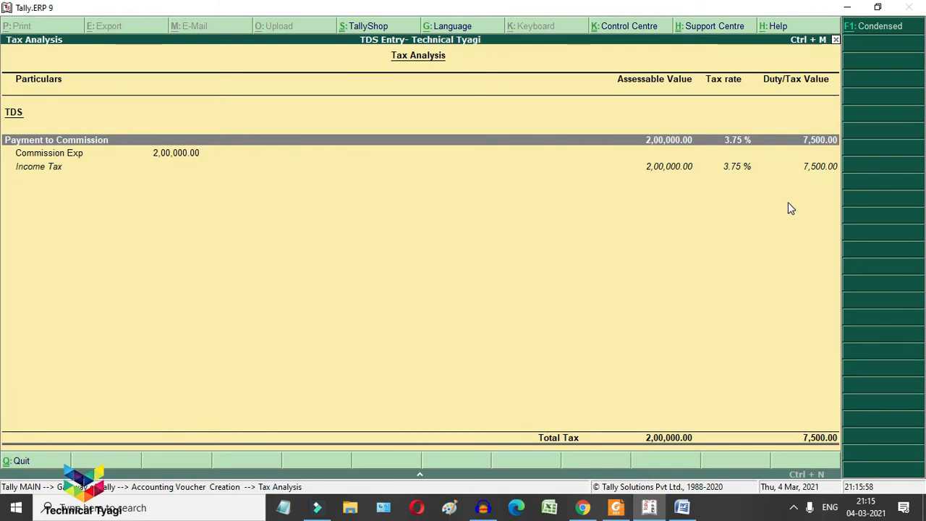
pyautogui.press('Escape')
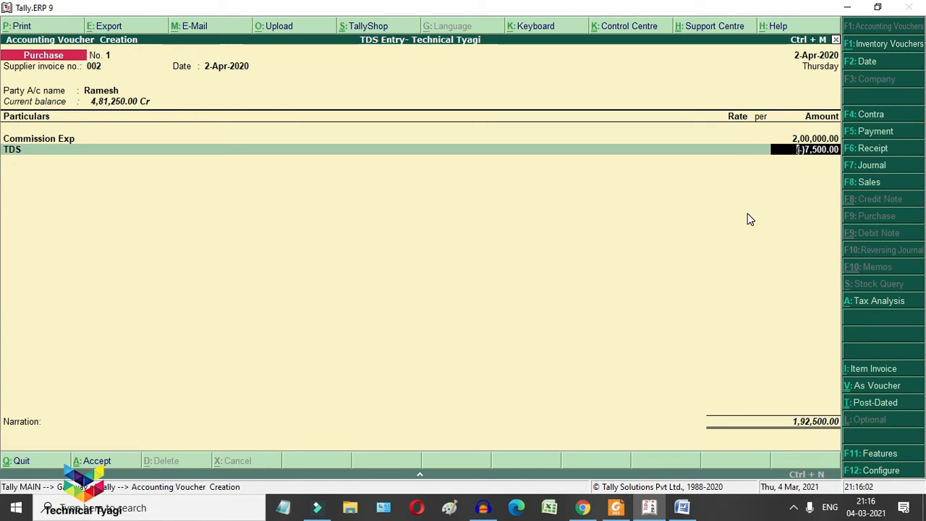
# - Accept the TDS amount and record the 2,00,000.00 credit bill as New Ref 002 with a 1-month credit period
pyautogui.press('Return')
pyautogui.press('Return')
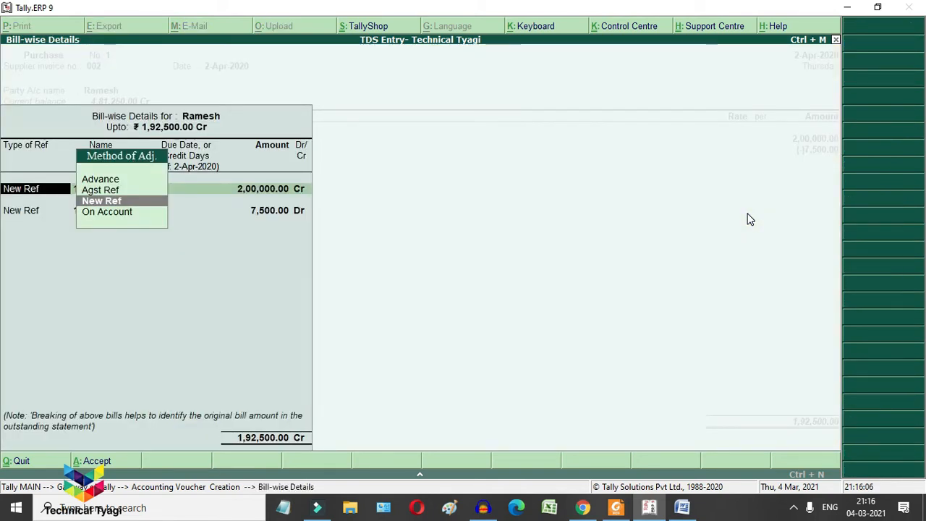
pyautogui.press('Return')
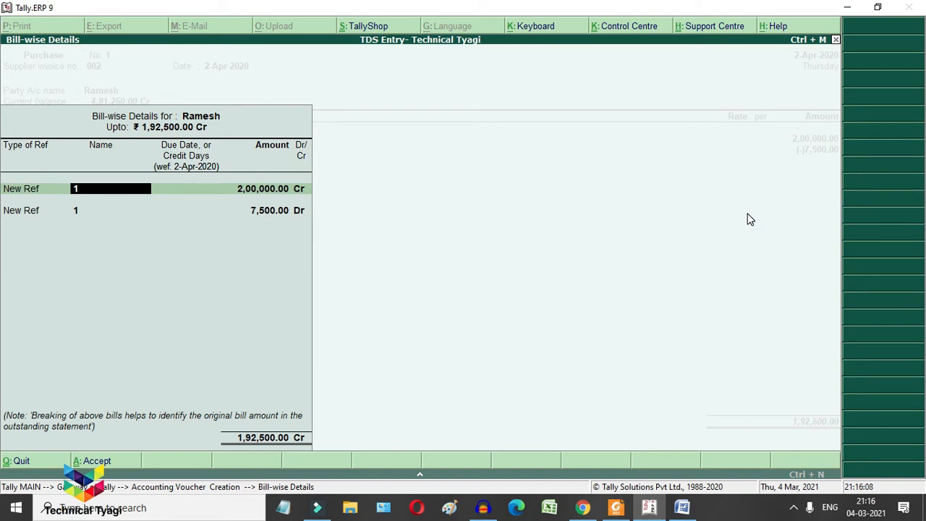
pyautogui.write('002')
pyautogui.press('Return')
pyautogui.write('1')
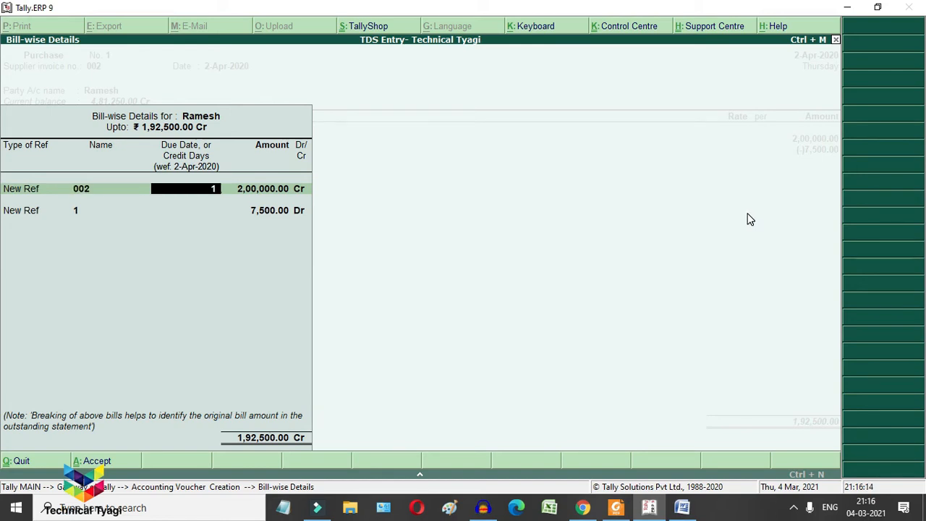
pyautogui.write(' month')
pyautogui.press('Return')
pyautogui.press('Return')
pyautogui.press('Return')
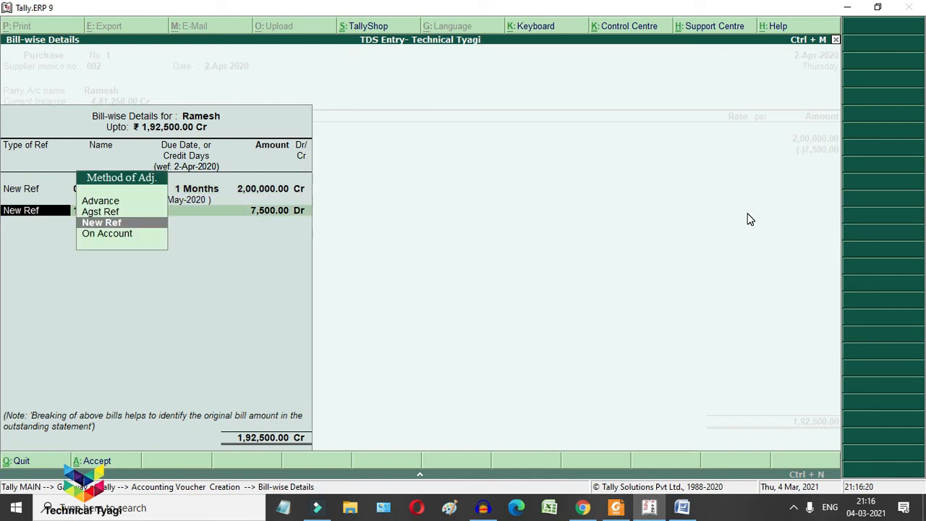
# - Keep the 7,500.00 debit line as New Ref, replace its already used reference name, and accept the bill-wise details
pyautogui.press('Return')
pyautogui.press('Return')
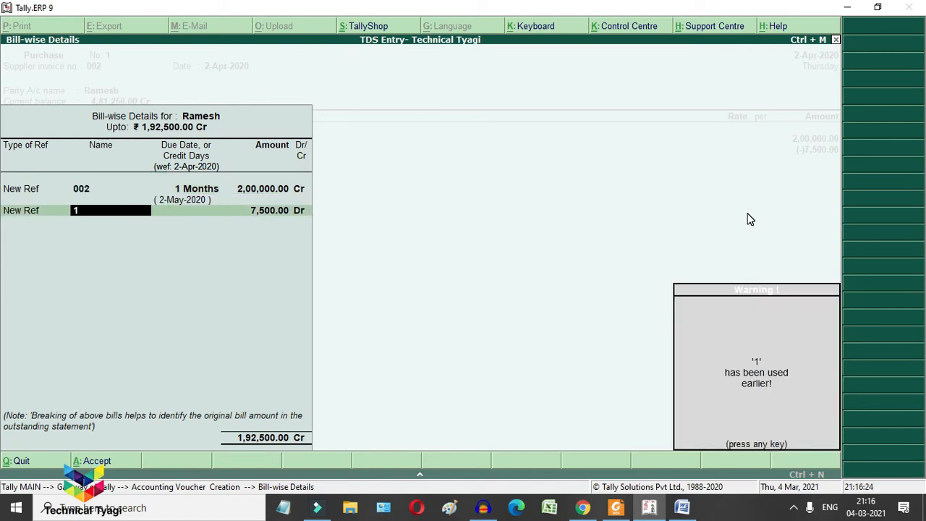
pyautogui.press('Return')
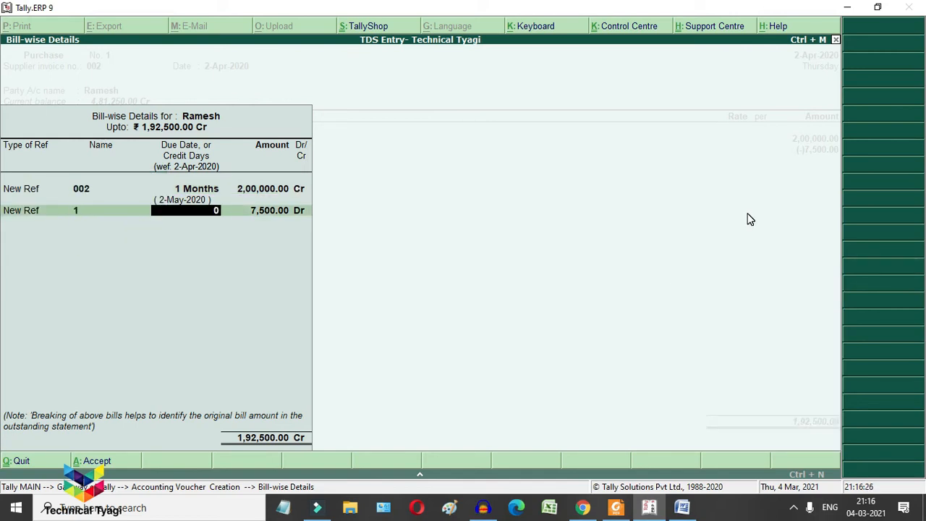
pyautogui.press('BackSpace')
pyautogui.press('BackSpace')
pyautogui.write('00')
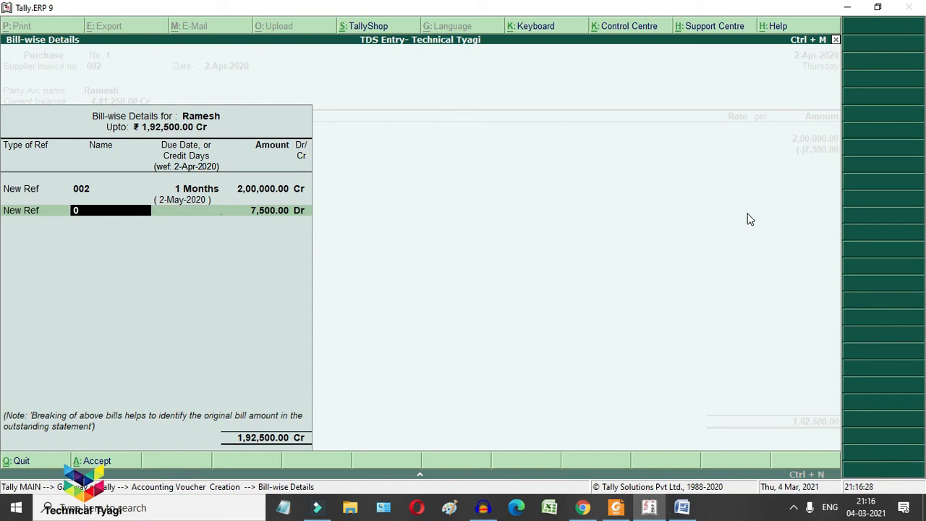
pyautogui.press('Return')
pyautogui.press('Return')
pyautogui.press('Return')
pyautogui.press('Return')
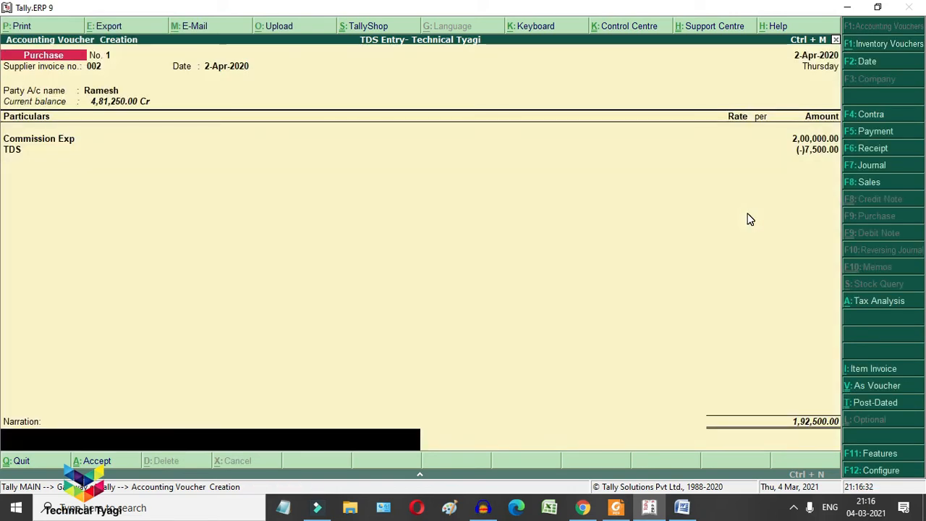
# - Leave the narration blank, save the purchase voucher, and quit voucher entry
pyautogui.press('Return')
pyautogui.press('Return')
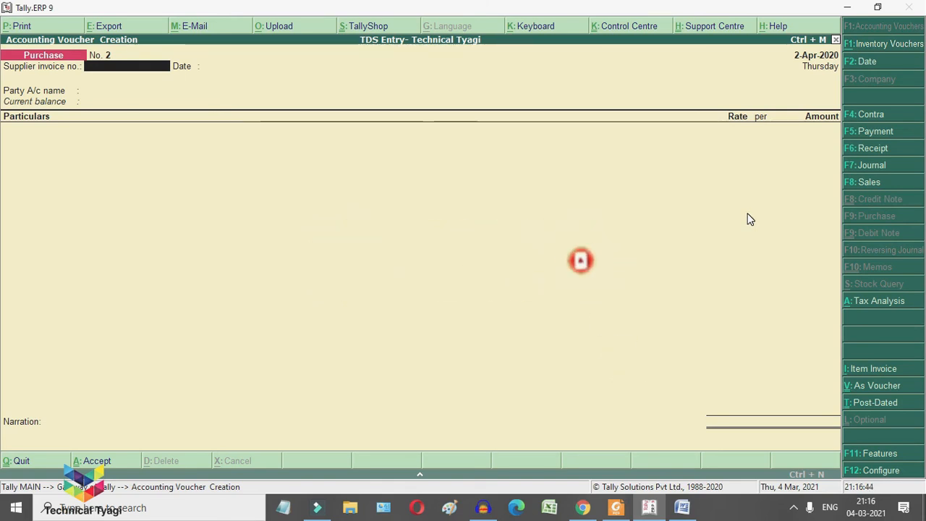
pyautogui.press('Escape')
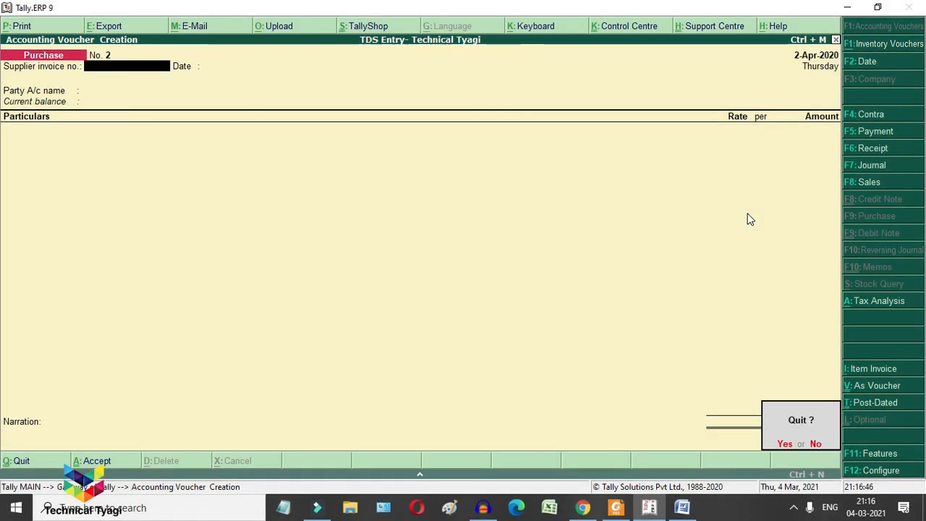
pyautogui.press('Return')
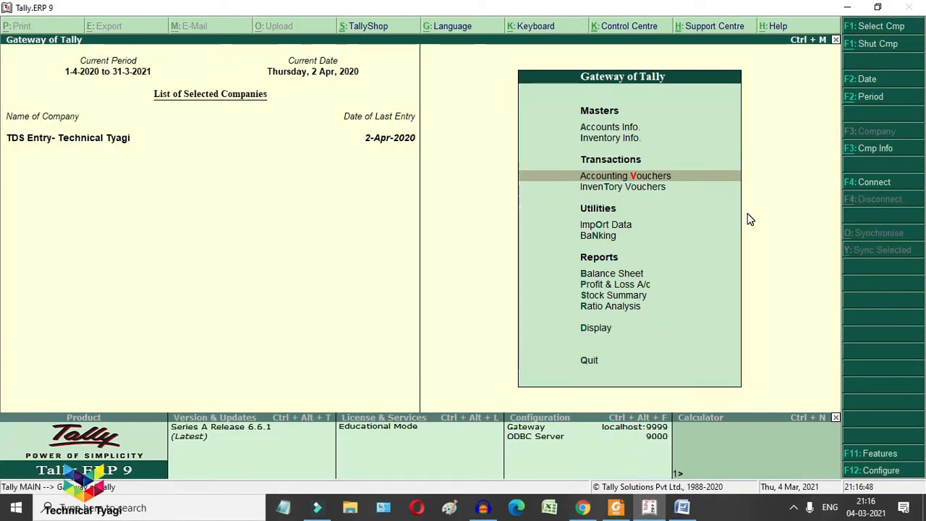
# - Go to the company's statutory reports
pyautogui.press('Down')
pyautogui.press('Down')
pyautogui.press('Down')
pyautogui.press('Down')
pyautogui.press('Down')
pyautogui.press('Down')
pyautogui.press('Down')
pyautogui.press('Down')
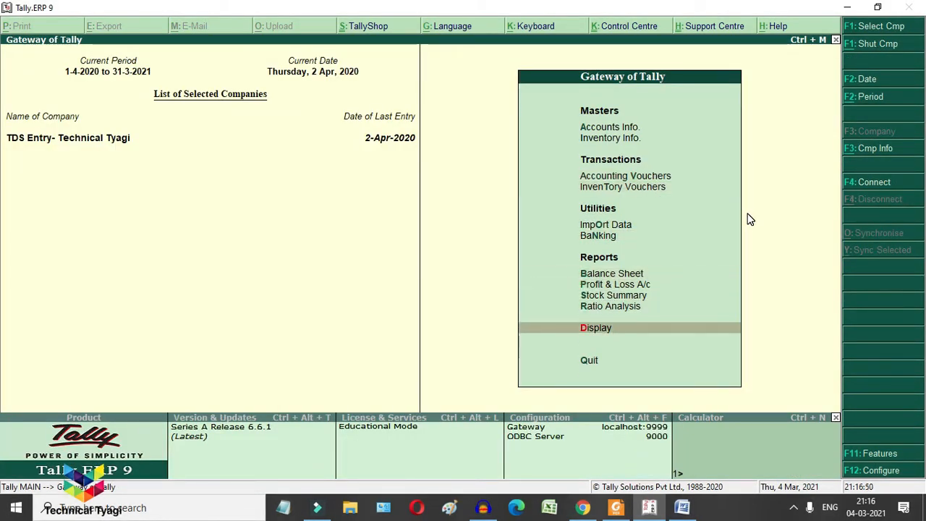
pyautogui.press('Return')
pyautogui.press('Down')
pyautogui.press('Down')
pyautogui.press('Down')
pyautogui.press('Down')
pyautogui.press('Down')
pyautogui.press('Down')
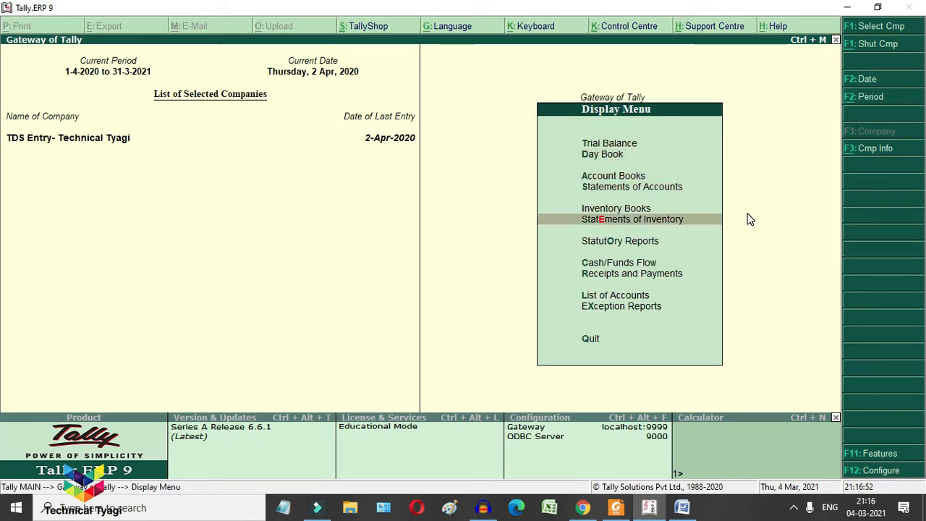
pyautogui.press('Return')
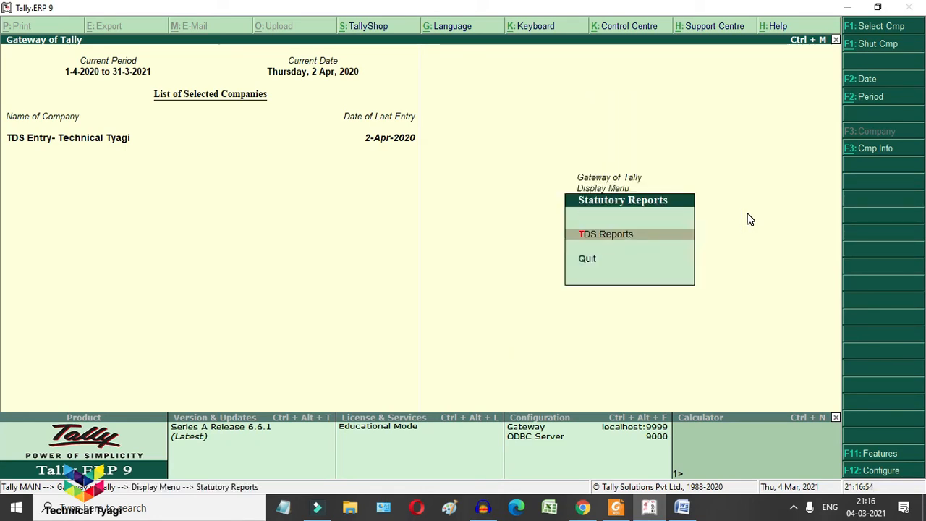
# - Open the TDS Outstandings report to examine pending TDS by nature of payment
pyautogui.press('Return')
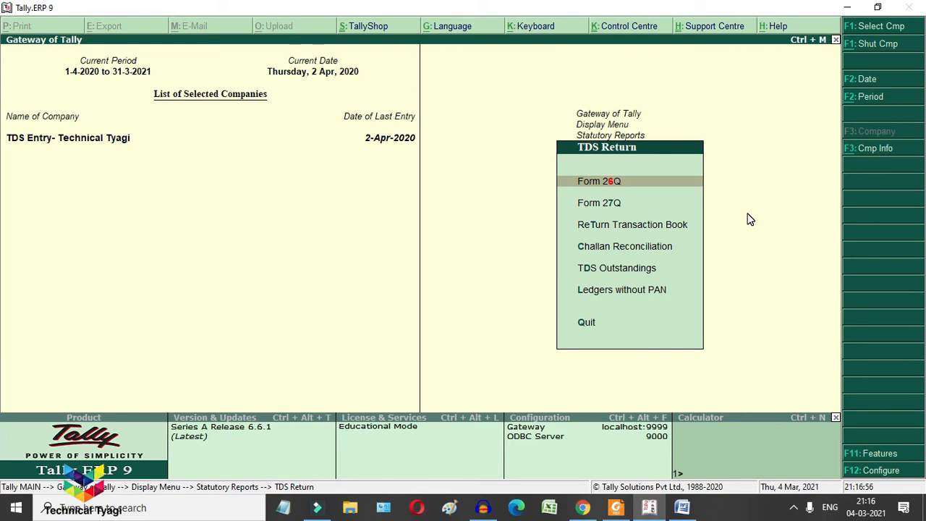
pyautogui.press('Down')
pyautogui.press('Down')
pyautogui.press('Down')
pyautogui.press('Down')
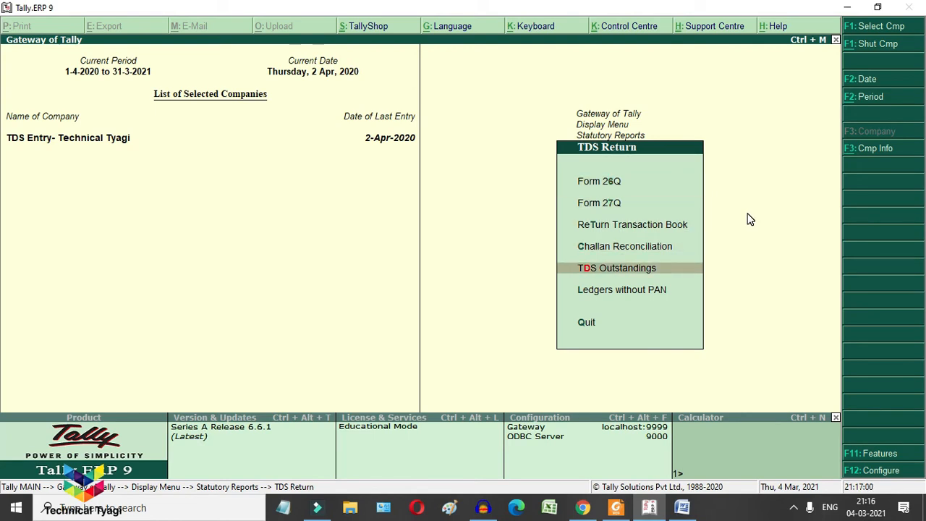
pyautogui.press('Return')
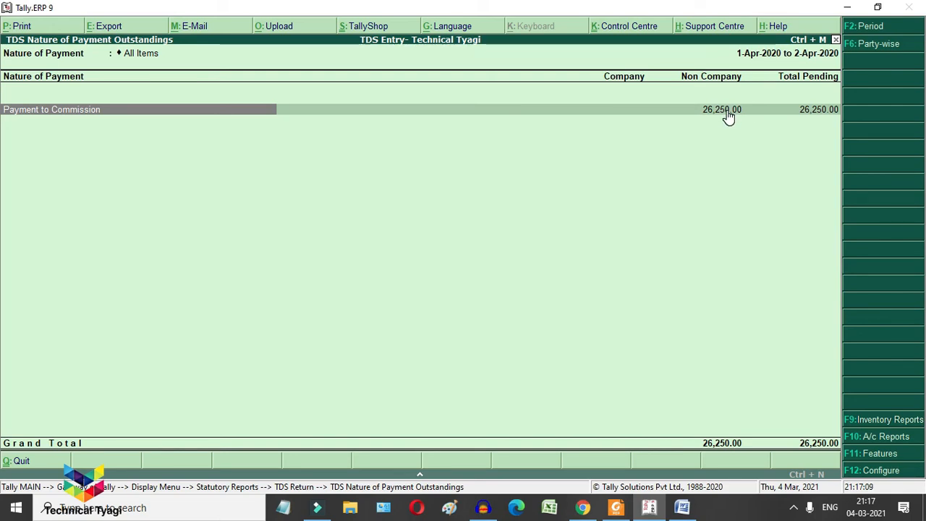
# - Examine the TDS outstandings party-wise, drill into the commission party's pending entries, and close the report
pyautogui.click(870, 47)
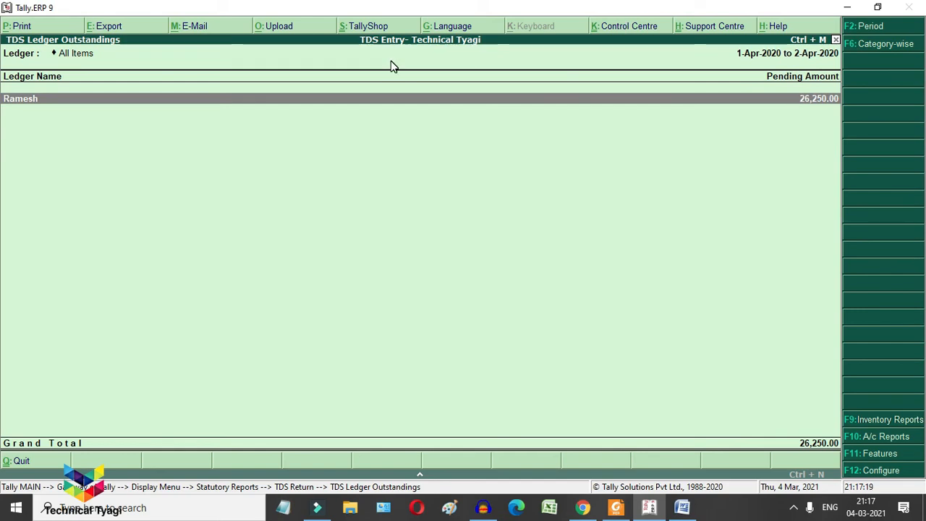
pyautogui.press('Return')
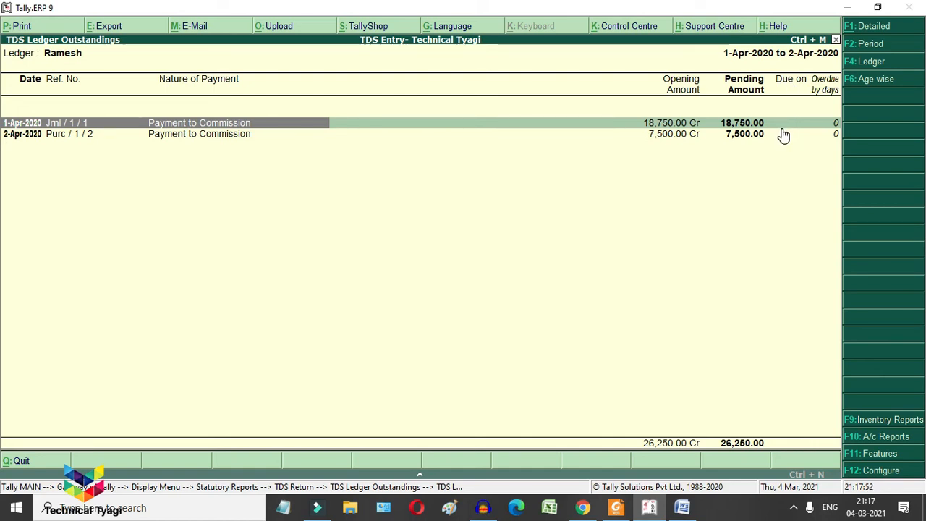
pyautogui.press('Escape')
pyautogui.press('Escape')
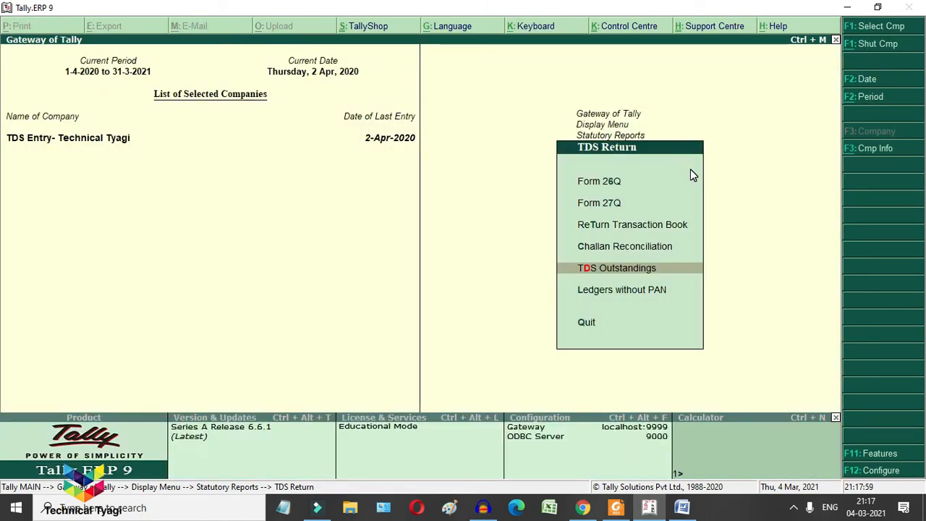
# - Open the Form 26Q TDS return
pyautogui.press('Up')
pyautogui.press('Up')
pyautogui.press('Up')
pyautogui.press('Up')
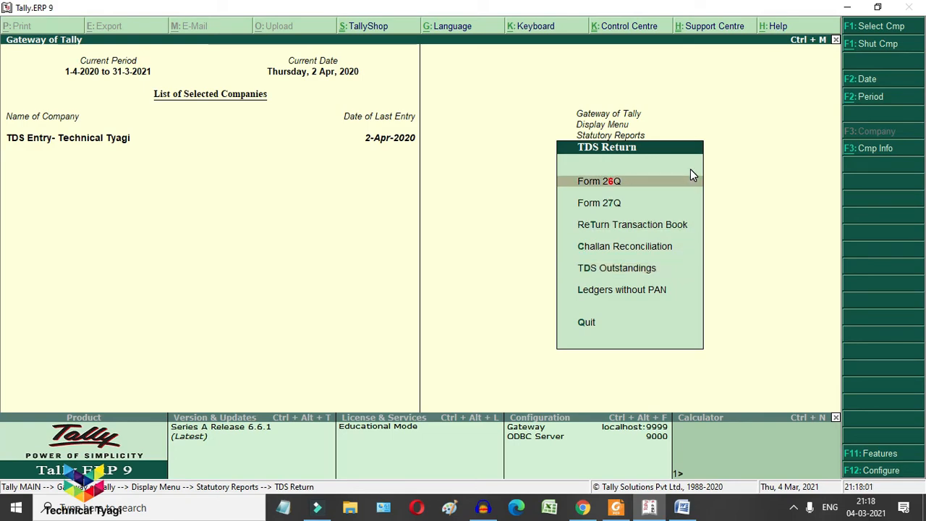
pyautogui.click(690, 171)
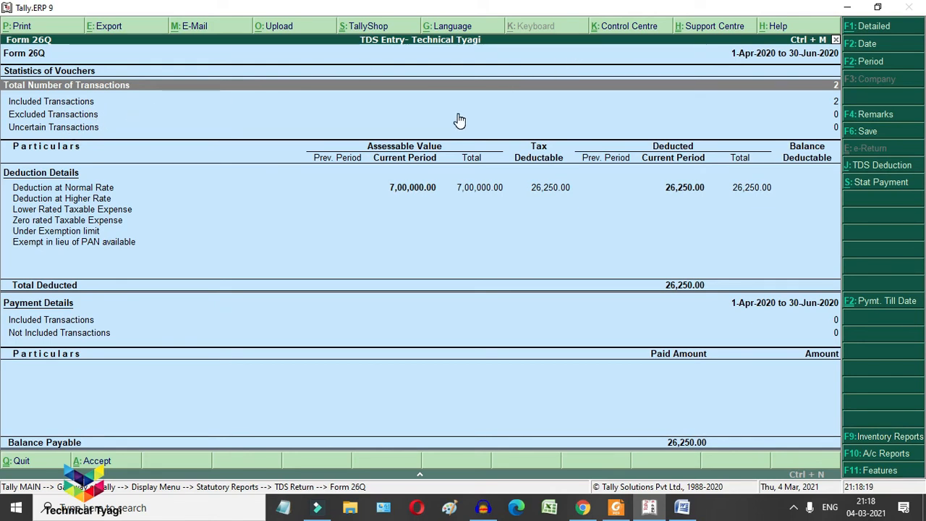
# - Examine the deduction details in Form 26Q, from Deduction at Normal Rate through Exempt in lieu of PAN available
pyautogui.press('Down')
pyautogui.press('Down')
pyautogui.press('Down')
pyautogui.press('Down')
pyautogui.press('Down')
pyautogui.press('Up')
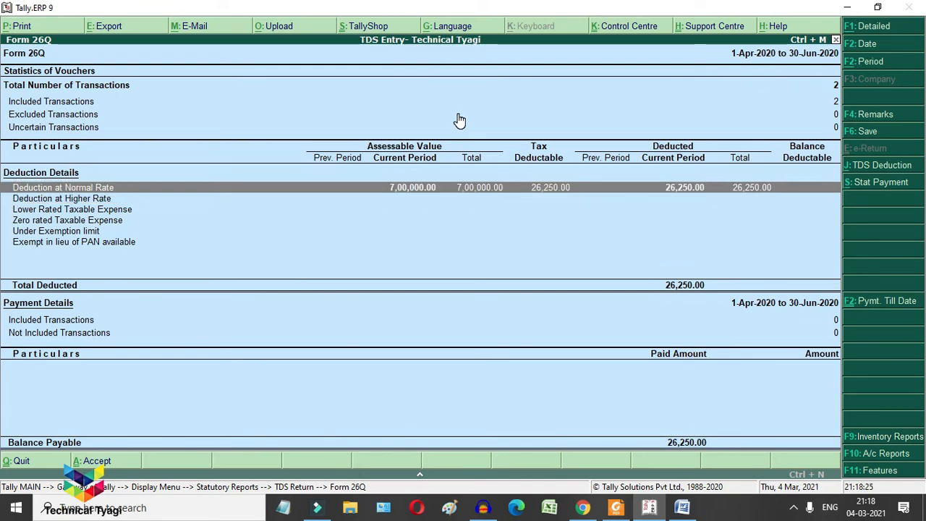
pyautogui.press('Down')
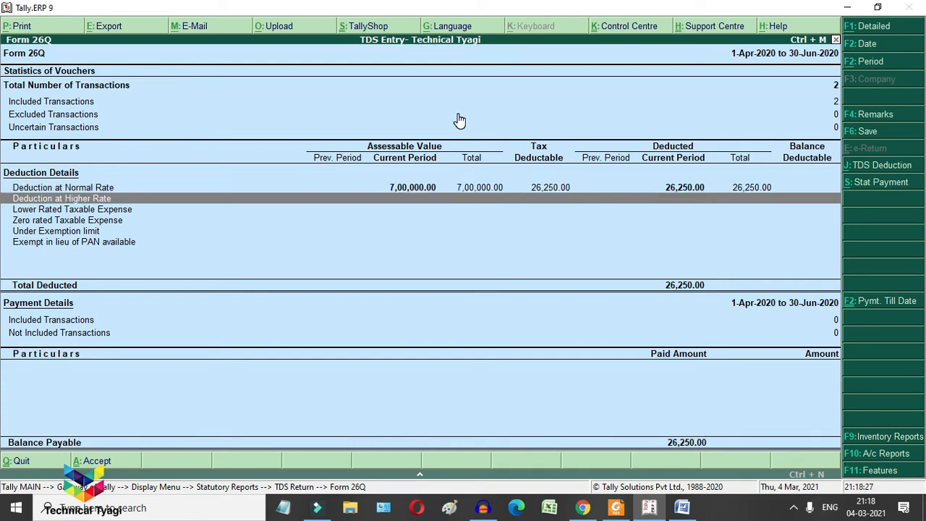
pyautogui.press('Down')
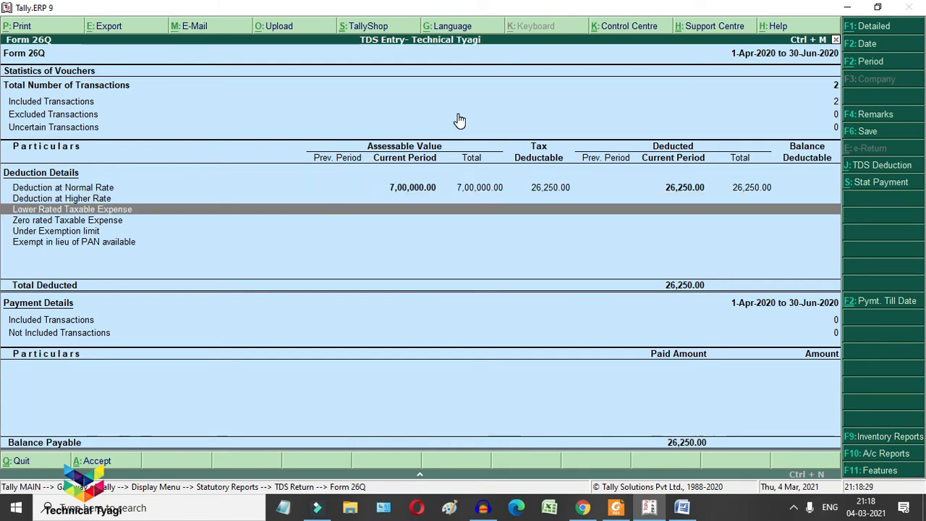
pyautogui.press('Down')
pyautogui.press('Down')
pyautogui.press('Down')
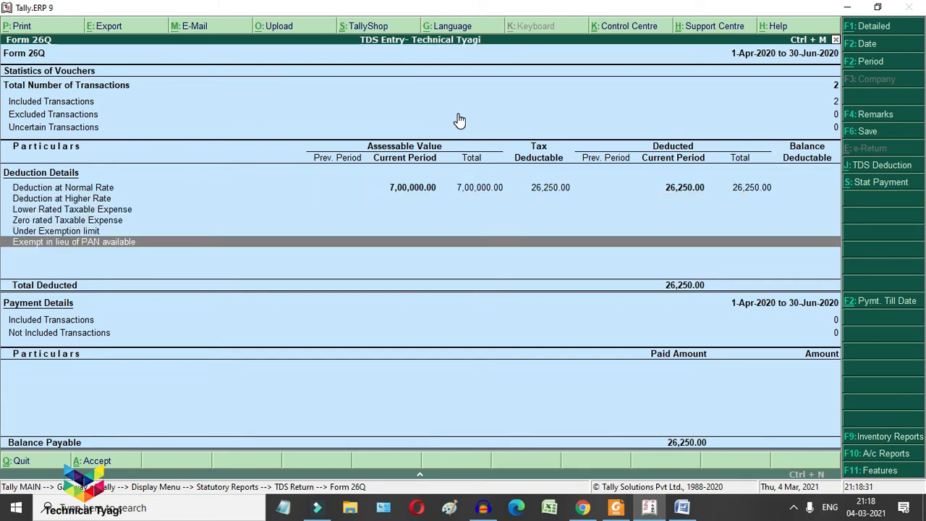
# - Drill from Deduction at Normal Rate in Form 26Q into the commission party's Payment to Commission vouchers, and close the reports
pyautogui.press('Up')
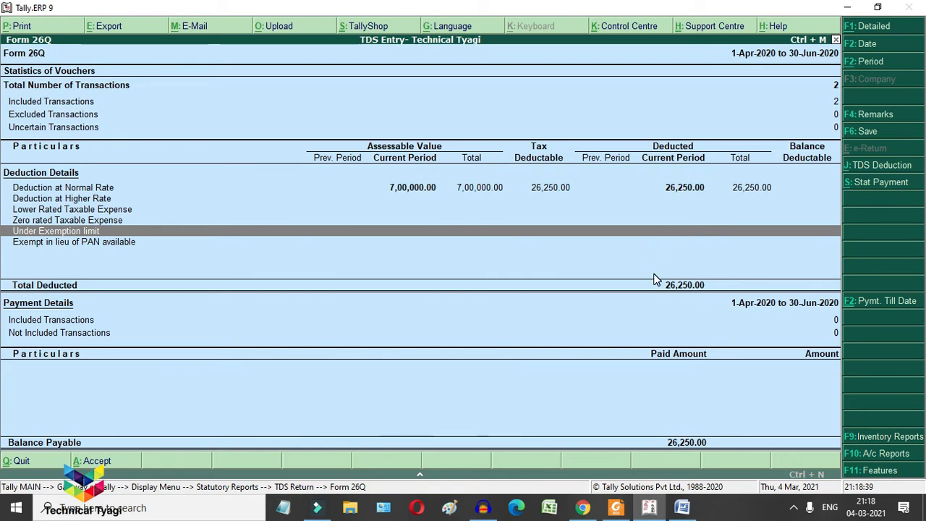
pyautogui.press('Up')
pyautogui.press('Up')
pyautogui.press('Up')
pyautogui.press('Up')
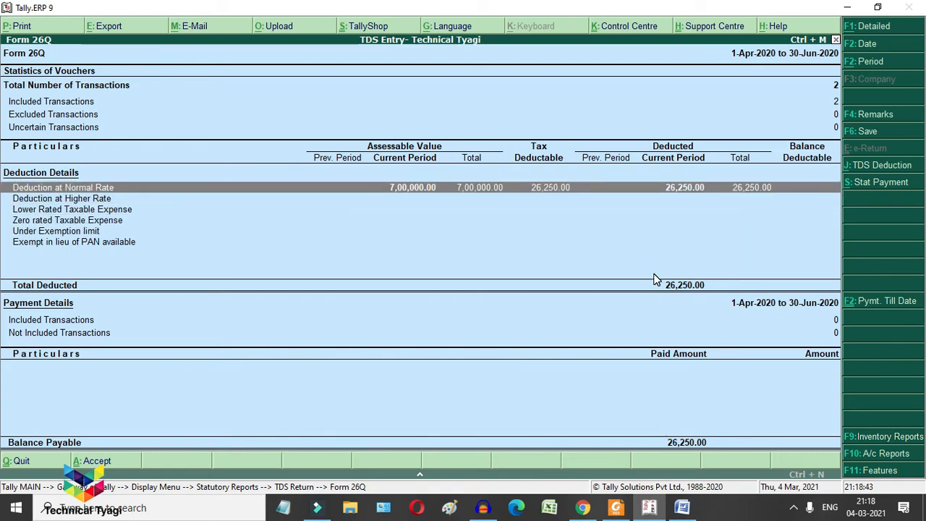
pyautogui.press('Return')
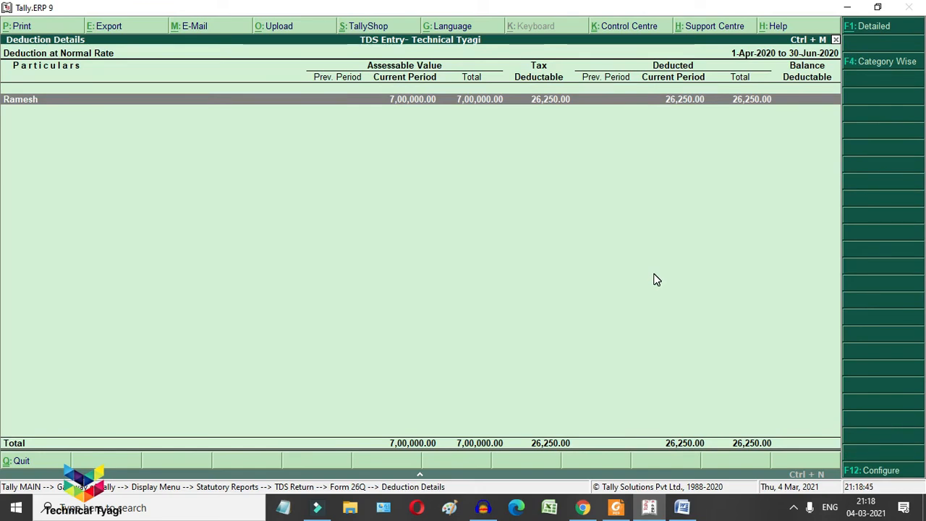
pyautogui.press('Return')
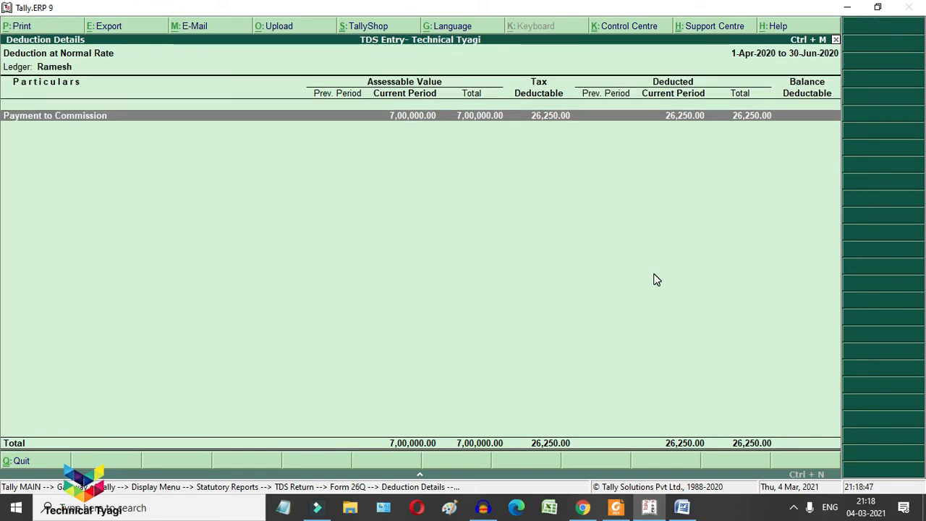
pyautogui.press('Return')
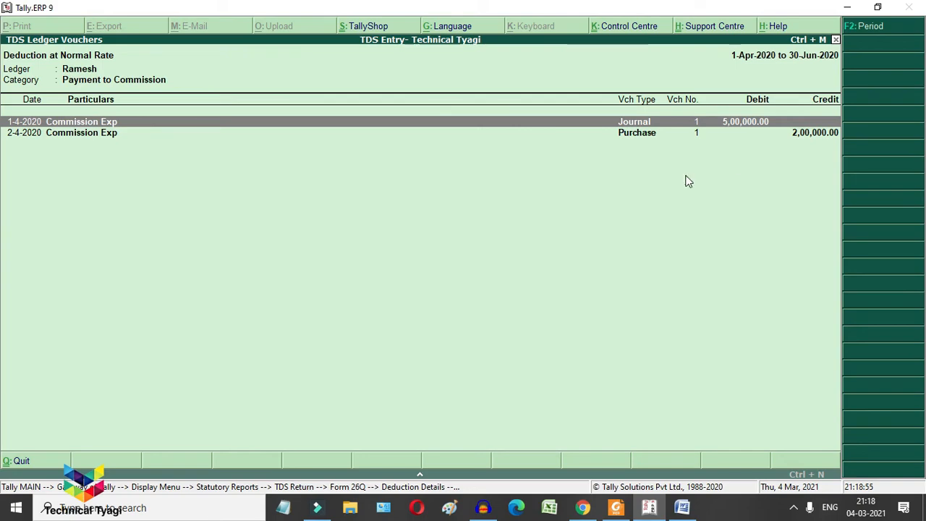
pyautogui.press('Escape')
pyautogui.press('Escape')
pyautogui.press('Escape')
pyautogui.press('Escape')
pyautogui.press('Escape')
pyautogui.press('Escape')
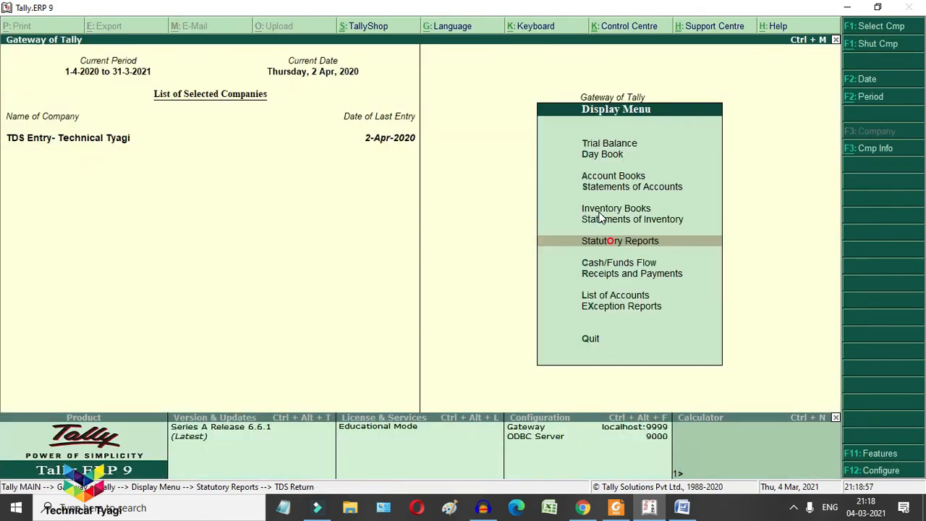
# - Display the commission party's ledger for 1-Apr-2020 to 2-Apr-2020, examine the closing balance, and return to the Gateway of Tally
pyautogui.press('Return')
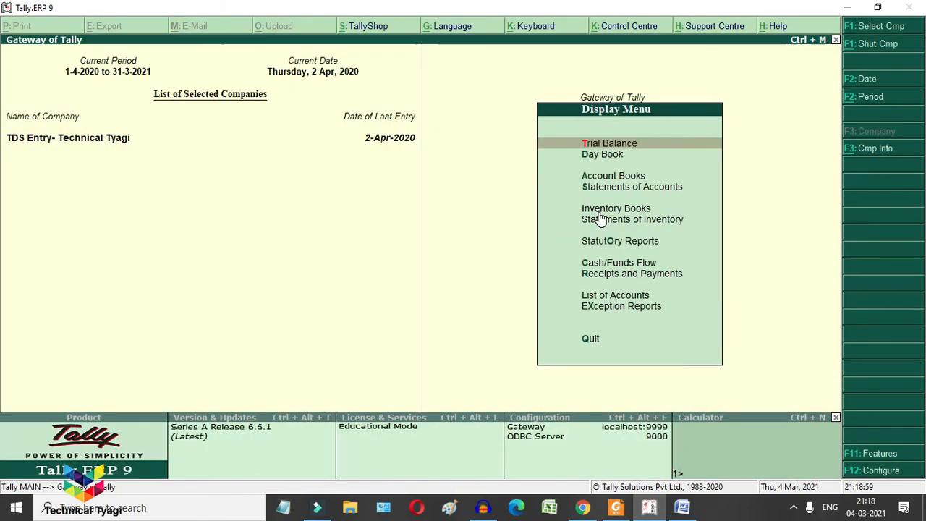
pyautogui.press('a')
pyautogui.press('l')
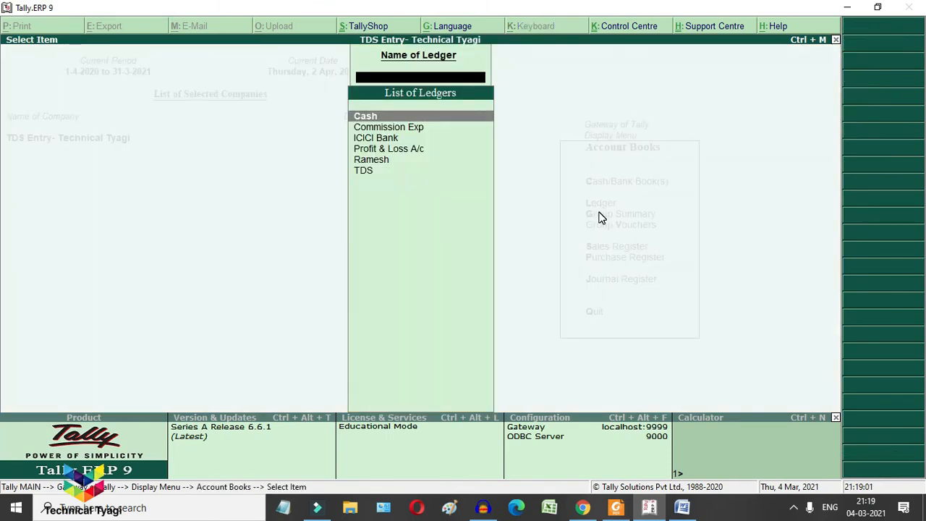
pyautogui.press('Down')
pyautogui.press('Down')
pyautogui.press('Down')
pyautogui.press('Down')
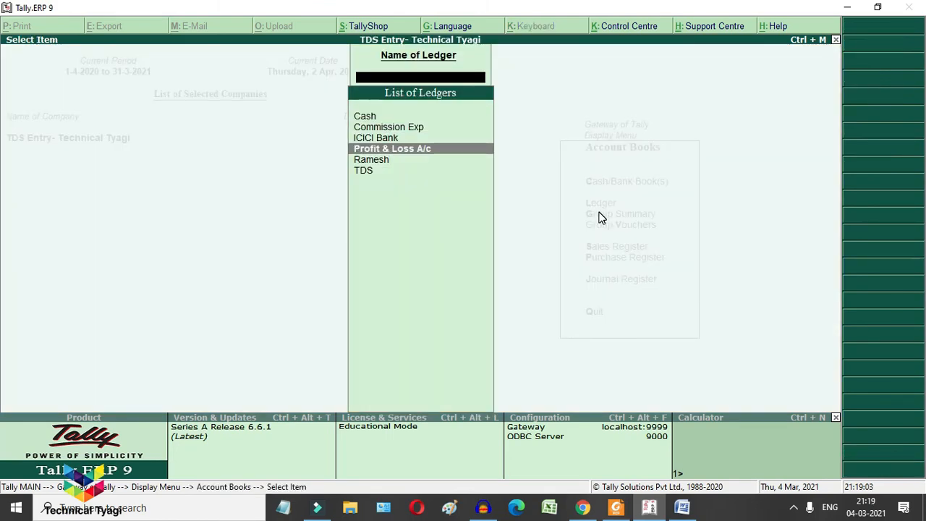
pyautogui.press('Return')
pyautogui.press('F2')
pyautogui.press('Return')
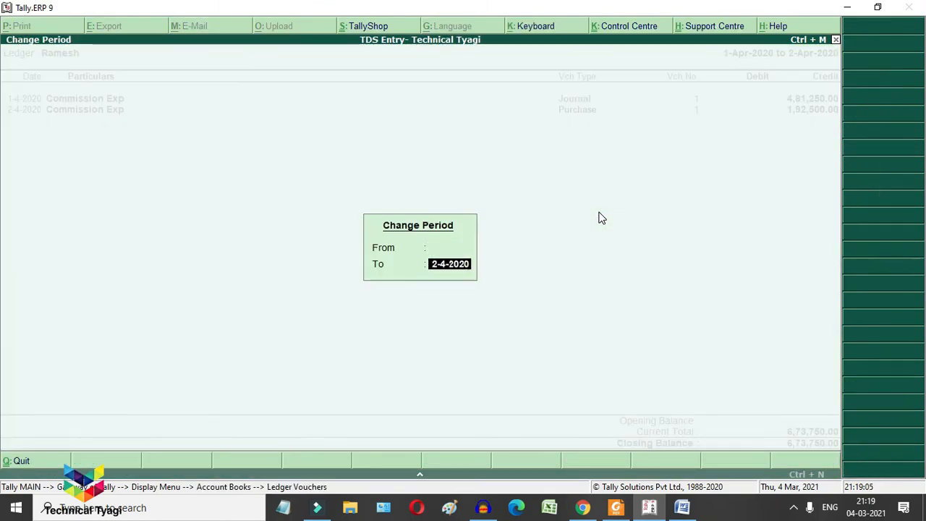
pyautogui.press('Return')
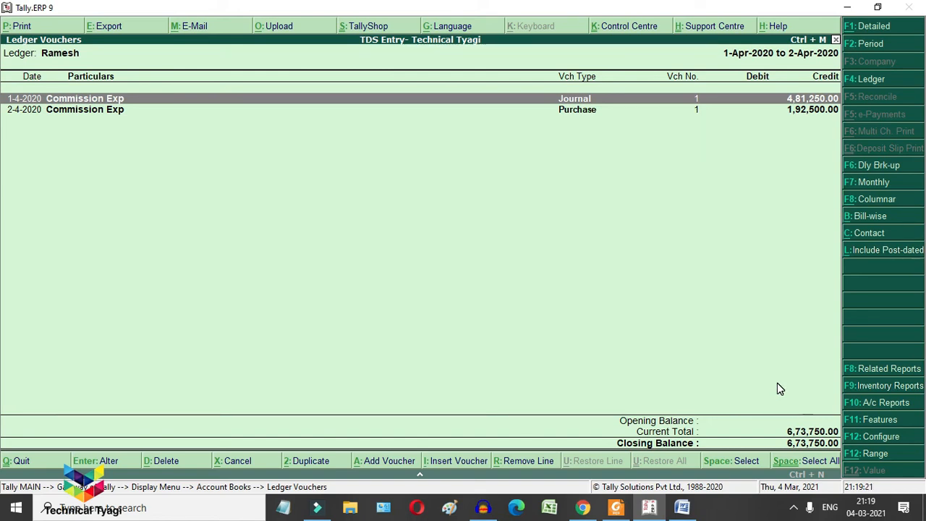
pyautogui.press('Escape')
pyautogui.press('Escape')
pyautogui.press('Escape')
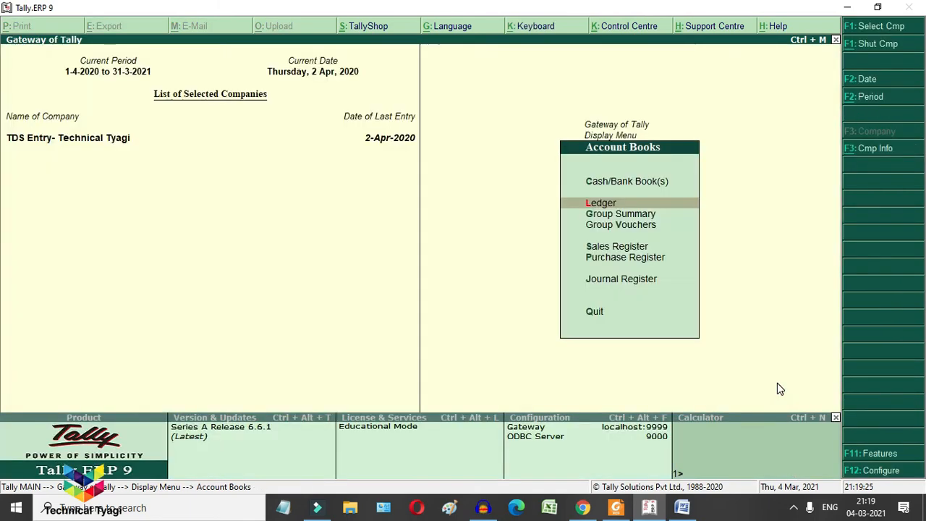
pyautogui.press('Escape')
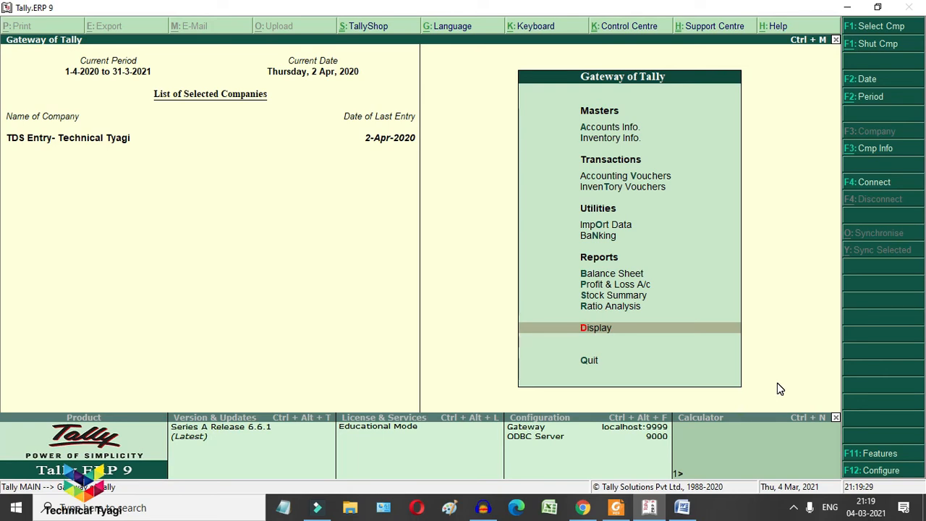
# - Create a payment voucher and start a statutory payment with TDS as the tax type
pyautogui.press('v')
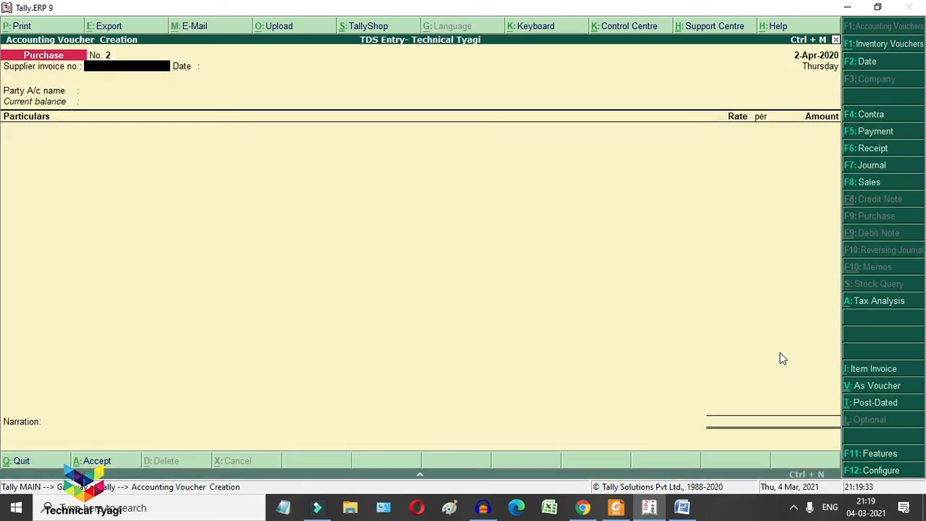
pyautogui.click(875, 132)
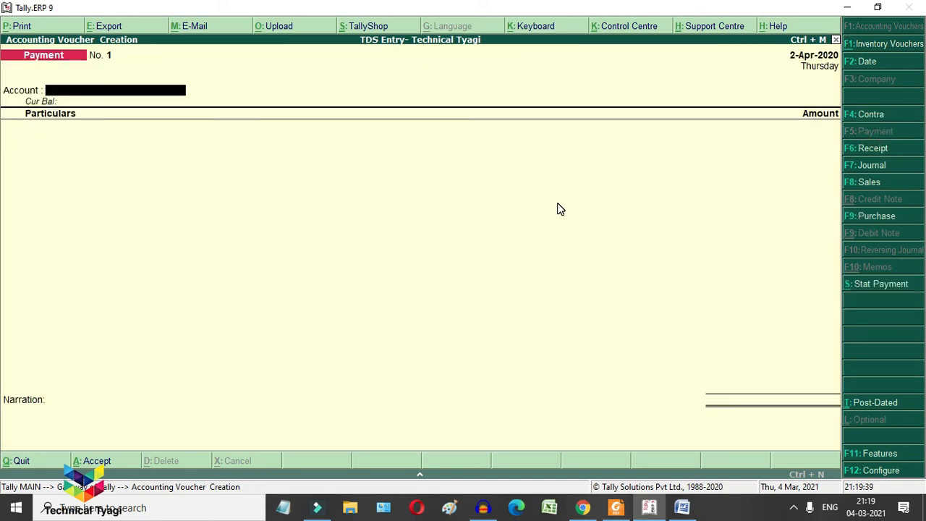
pyautogui.click(877, 283)
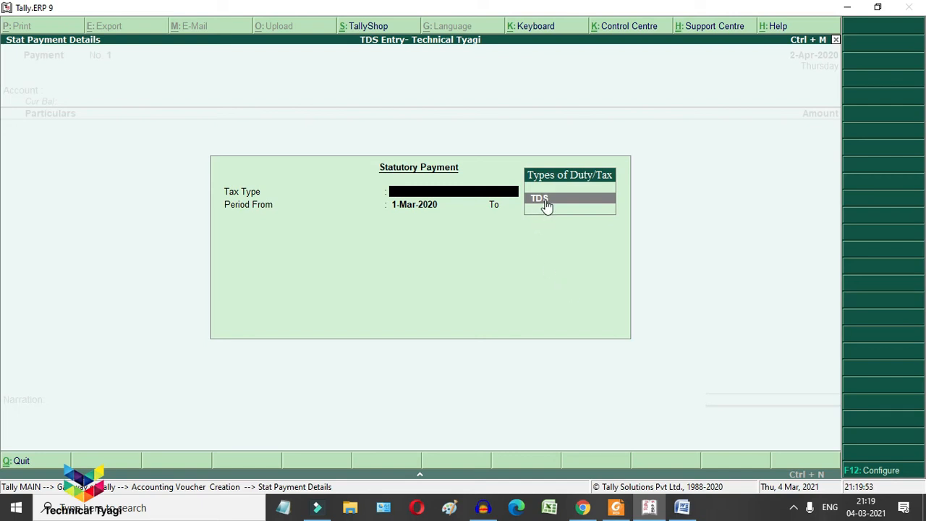
pyautogui.press('Return')
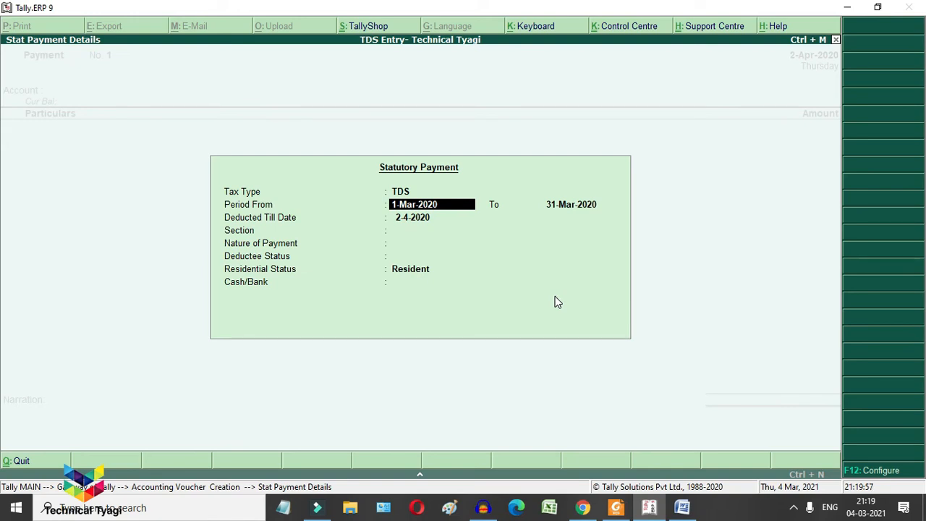
# - Set the statutory payment period from 1-Apr-2020 to 31-Mar-2021
pyautogui.write('1.4')
pyautogui.press('Return')
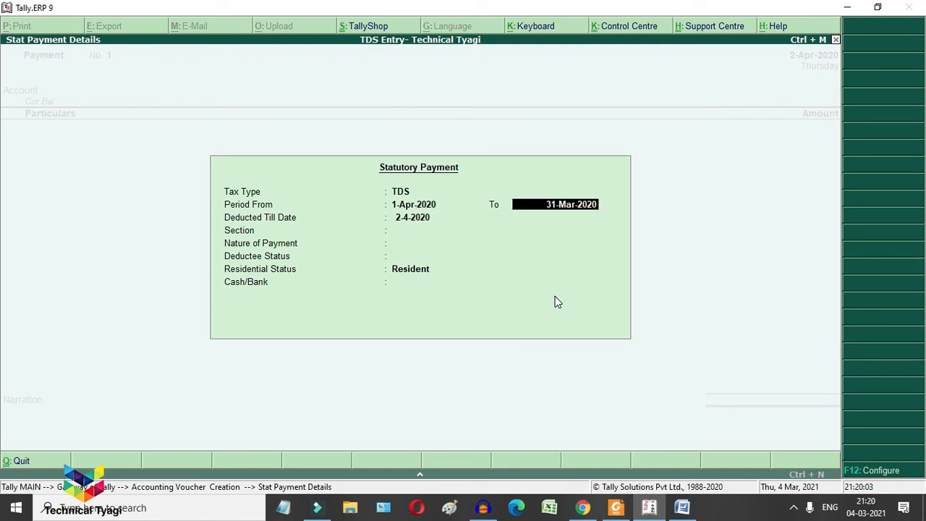
pyautogui.write('30.2')
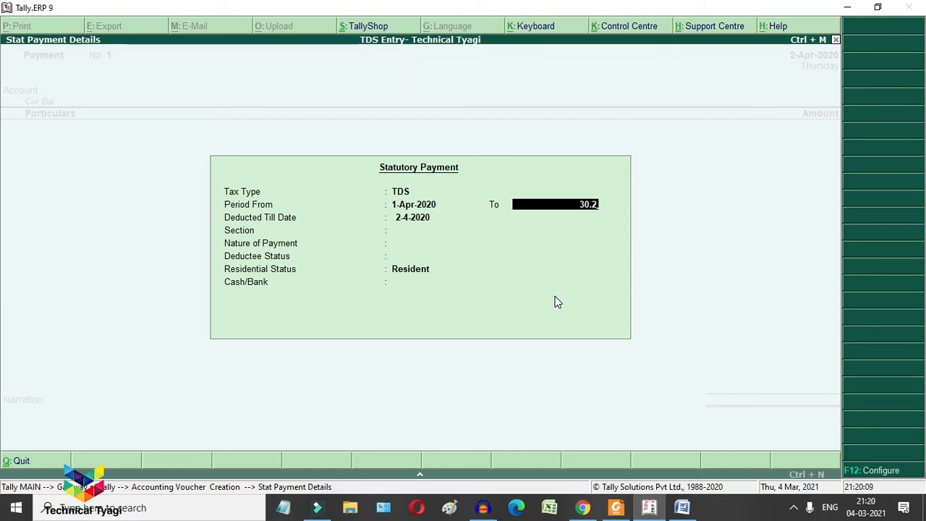
pyautogui.press('BackSpace')
pyautogui.write('4')
pyautogui.press('BackSpace')
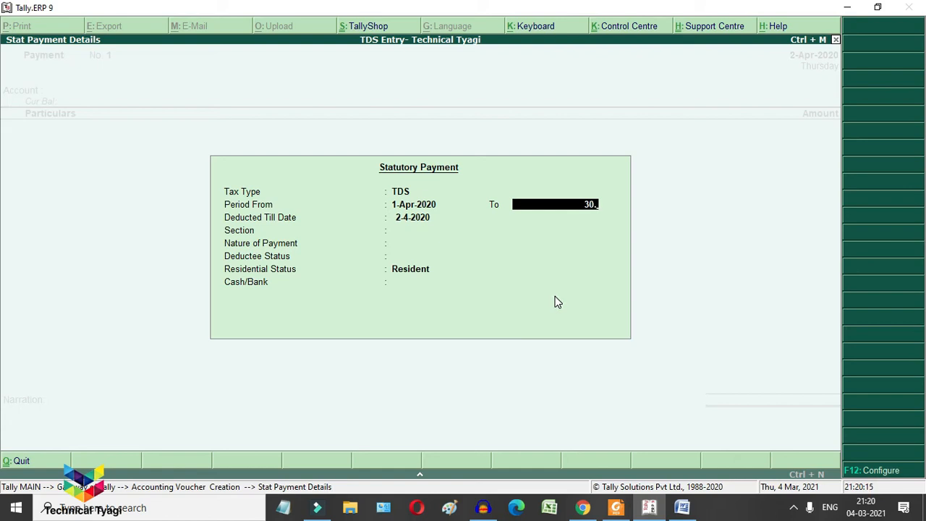
pyautogui.press('BackSpace')
pyautogui.press('BackSpace')
pyautogui.write('31')
pyautogui.press('Return')
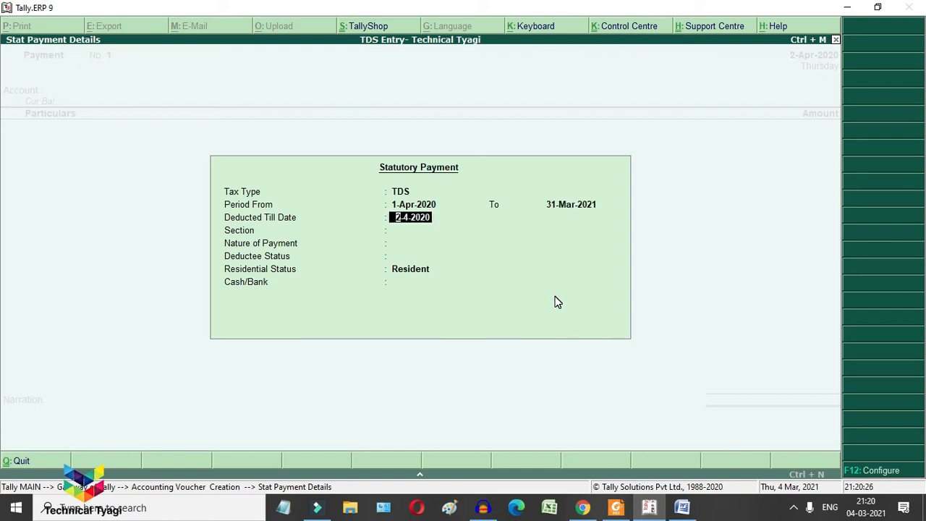
# - Accept 2-4-2020 as the deducted-till date, and choose section 194H with Payment to Commission as the nature of payment
pyautogui.press('Return')
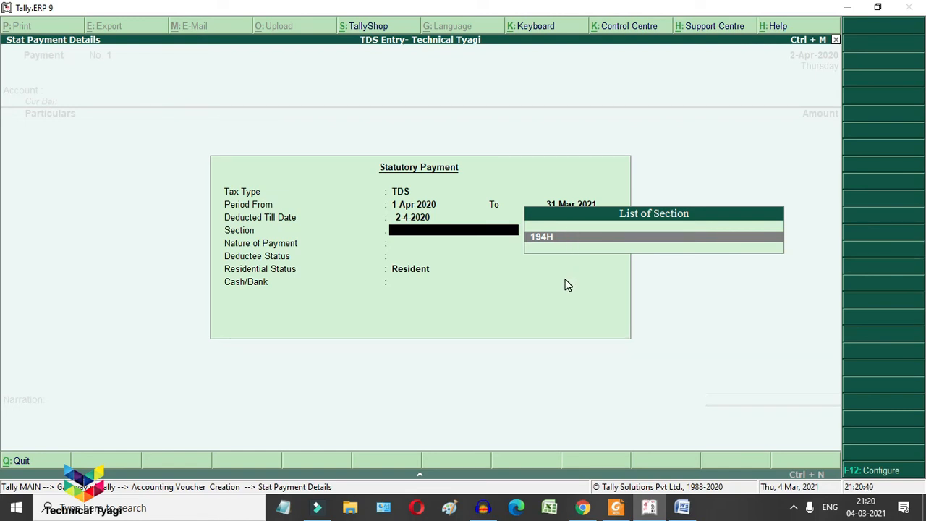
pyautogui.press('Return')
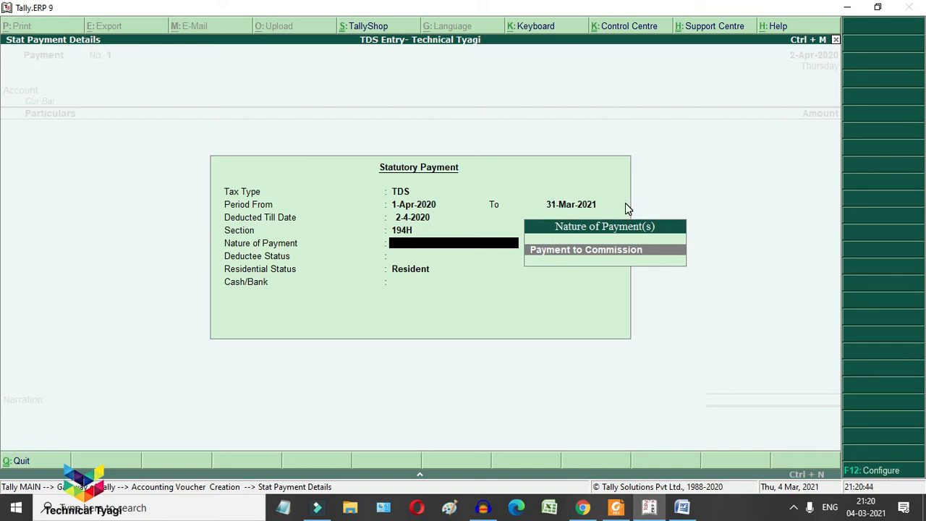
pyautogui.click(614, 251)
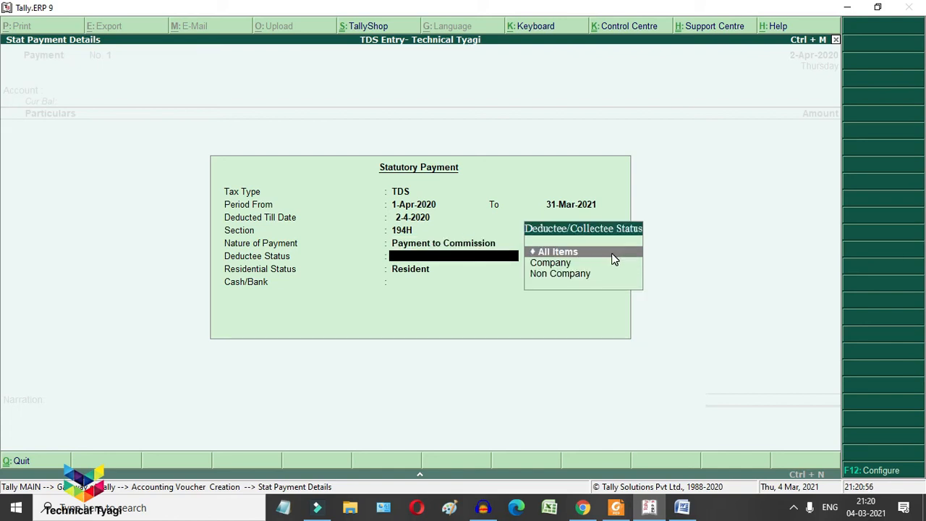
# - Set the deductee status to All Items and the residential status to Resident, with ICICI Bank as the paying account
pyautogui.press('Down')
pyautogui.press('Down')
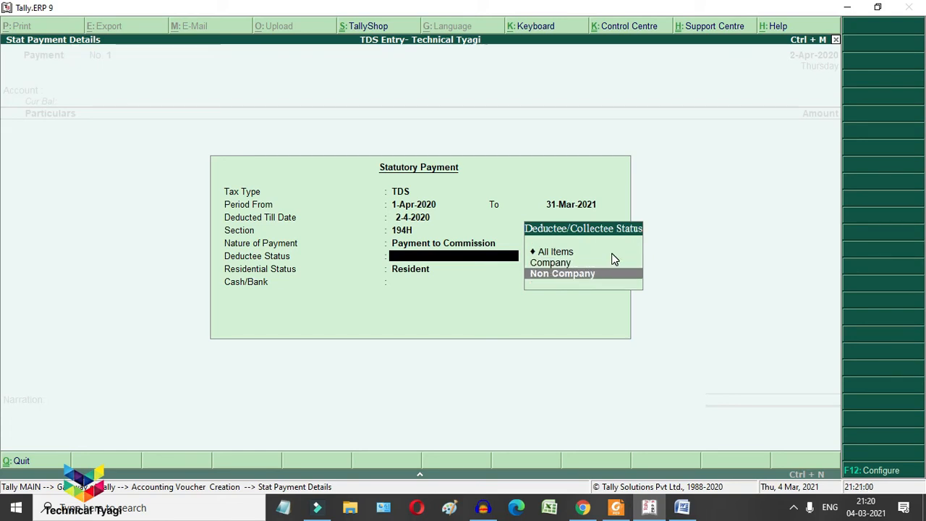
pyautogui.press('Up')
pyautogui.press('Up')
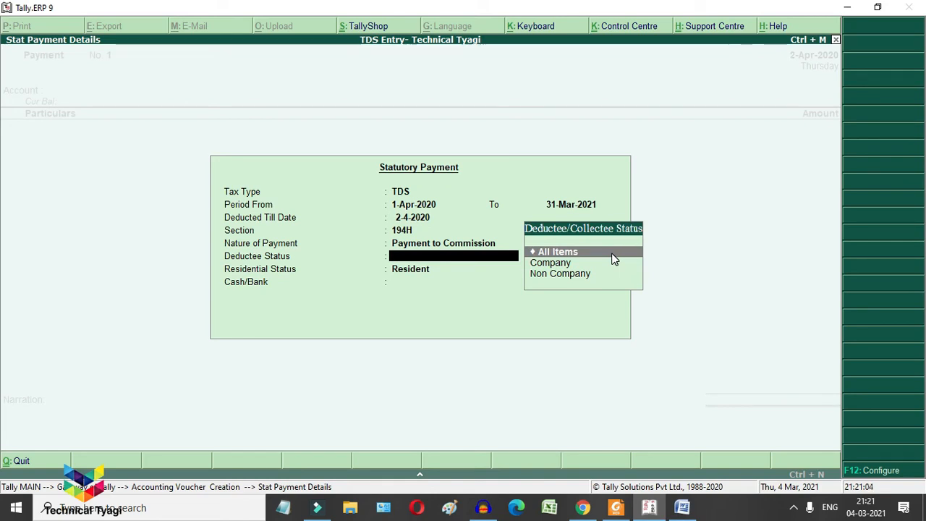
pyautogui.press('Return')
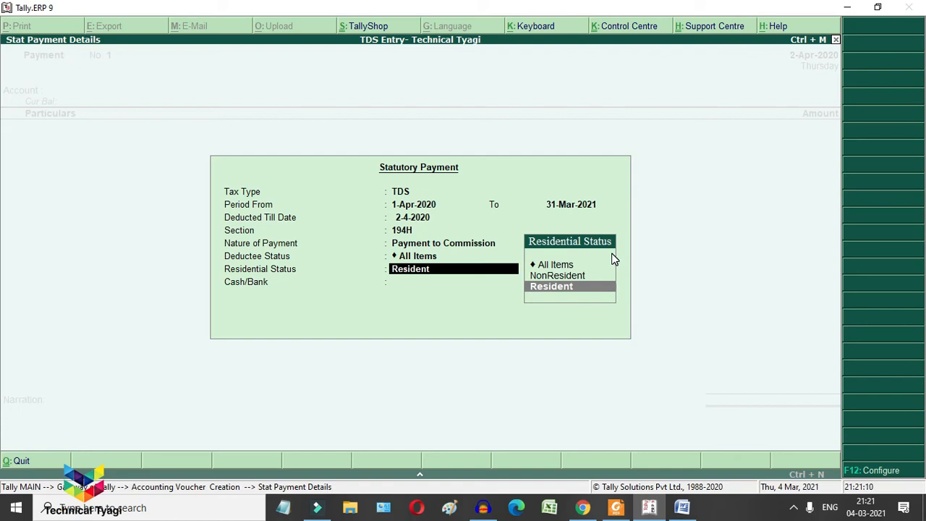
pyautogui.press('Return')
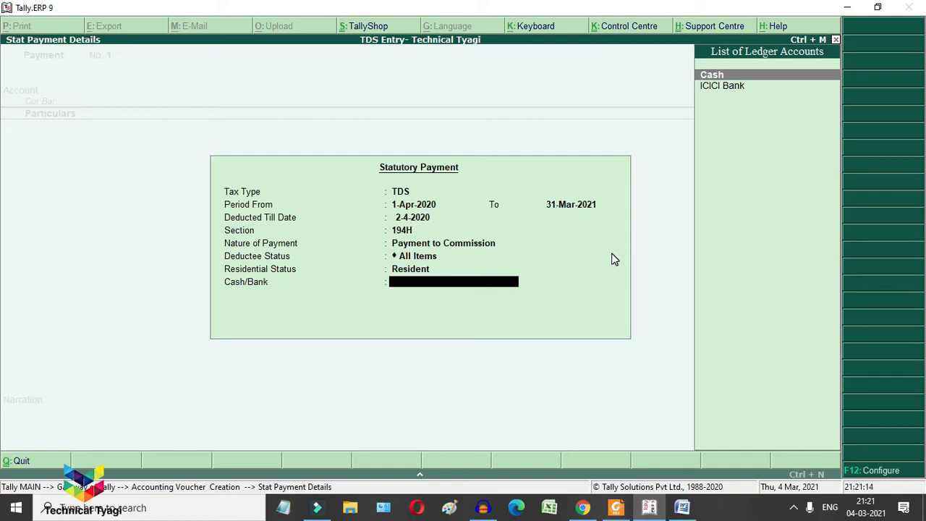
pyautogui.press('Down')
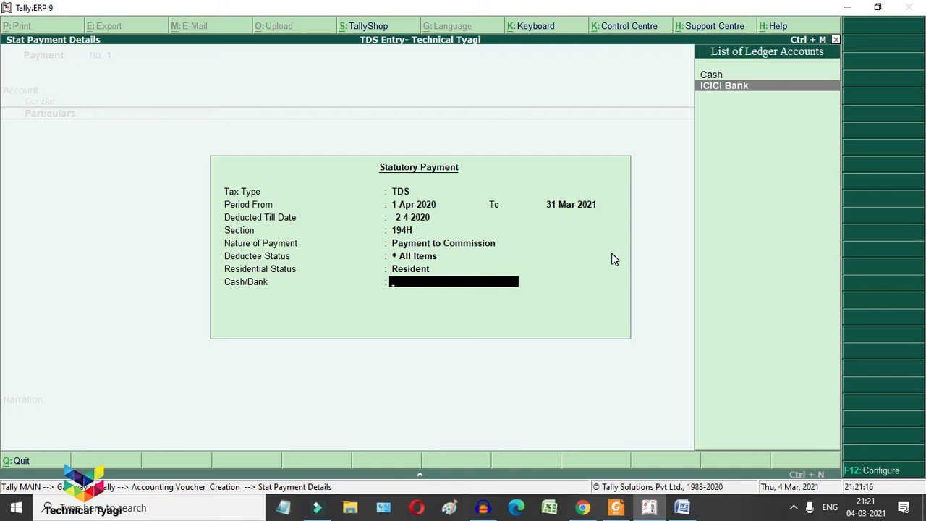
pyautogui.press('Return')
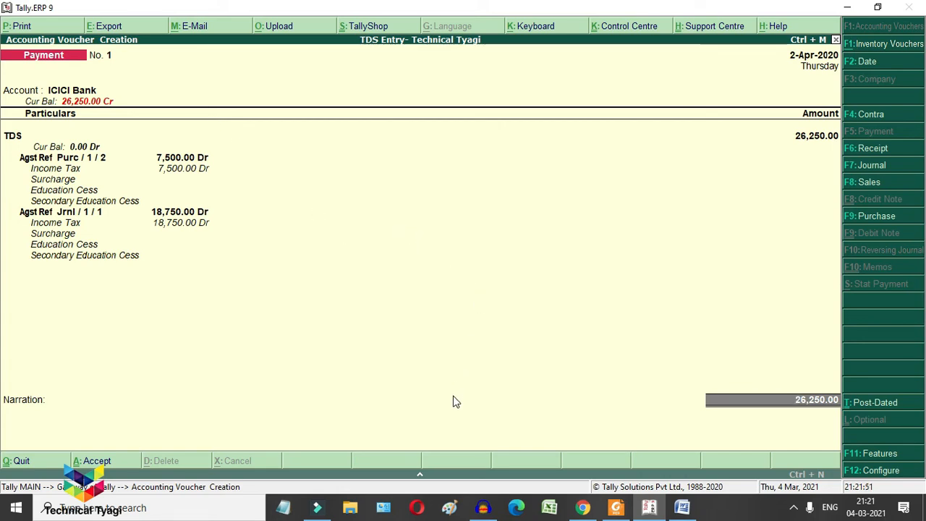
# - Accept the ICICI Bank cheque allocation of 26,250.00 dated 2-Apr-2020, and save the TDS payment voucher without a narration
pyautogui.press('Return')
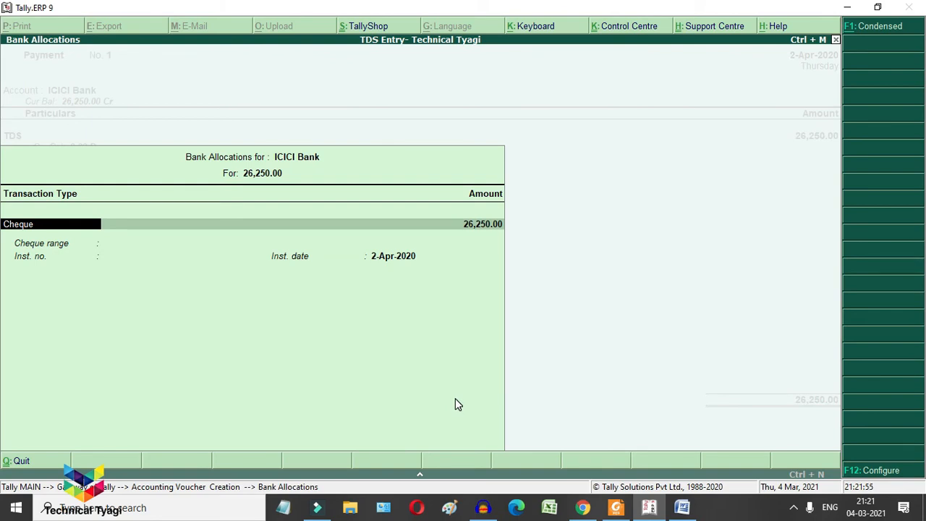
pyautogui.press('Return')
pyautogui.press('Return')
pyautogui.press('Return')
pyautogui.press('Return')
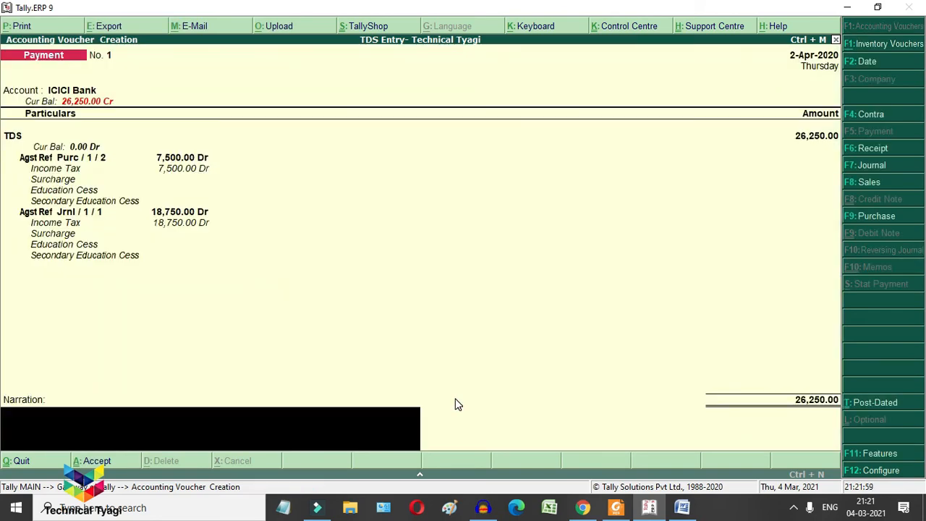
pyautogui.press('Return')
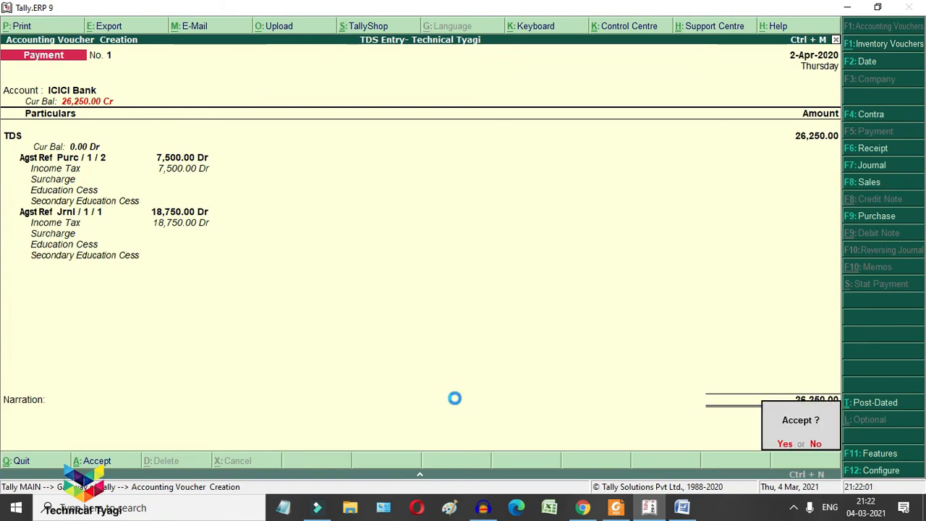
pyautogui.press('Return')
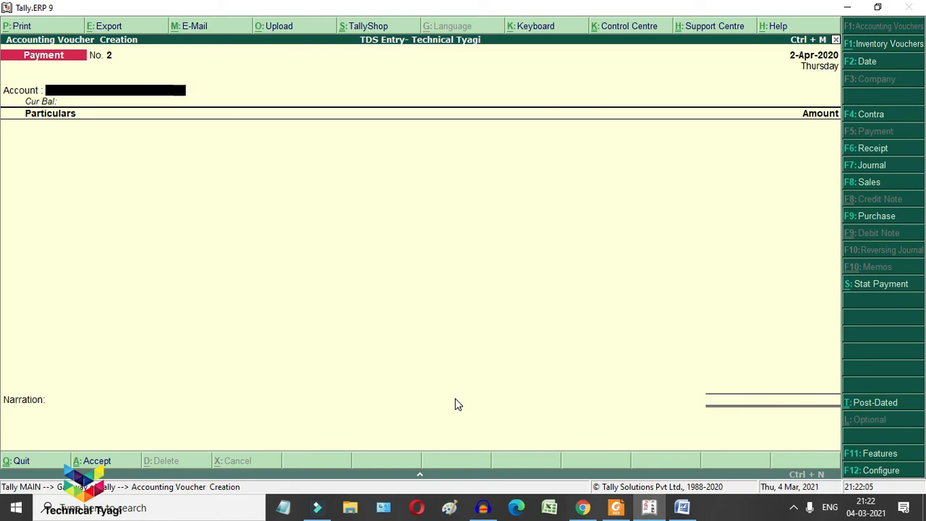
# - Check the party payment entry in the TDS document in Microsoft Word, and return to Tally.ERP 9
pyautogui.click(681, 509)
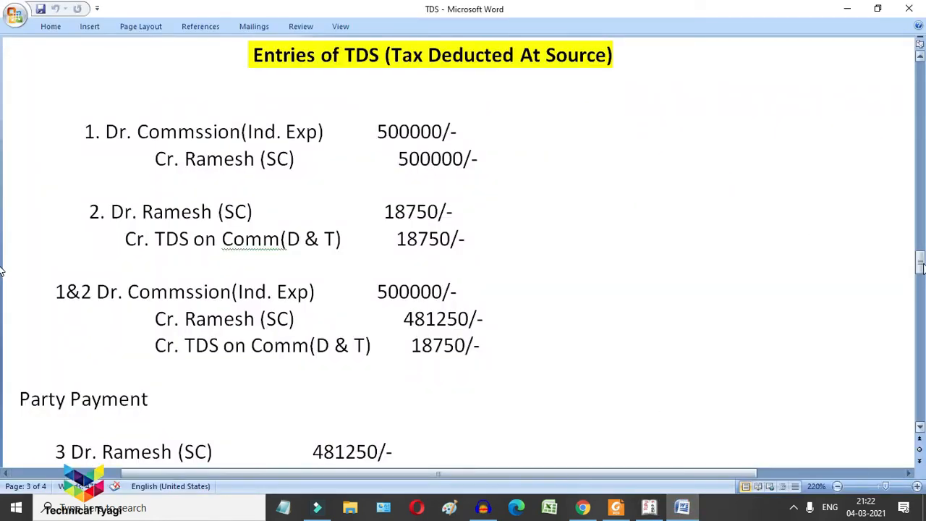
pyautogui.moveTo(923, 272); pyautogui.dragTo(923, 287)
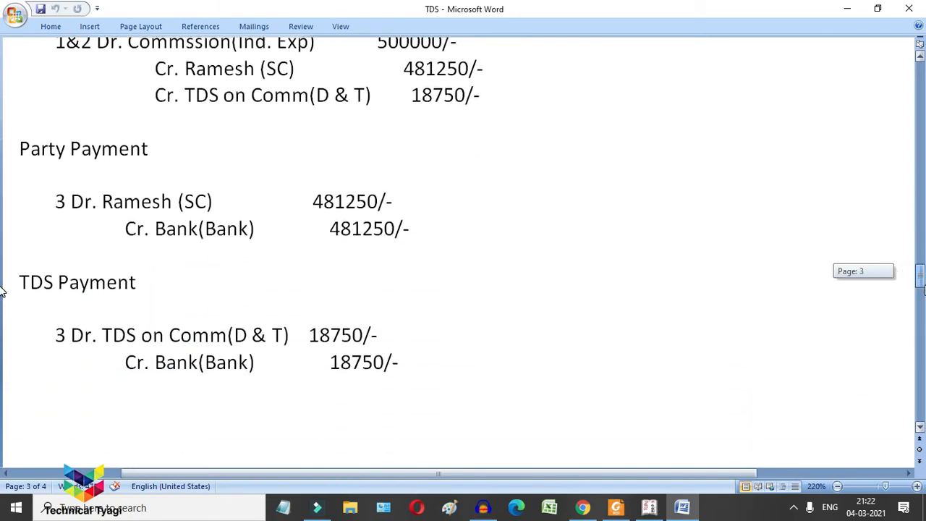
pyautogui.click(640, 516)
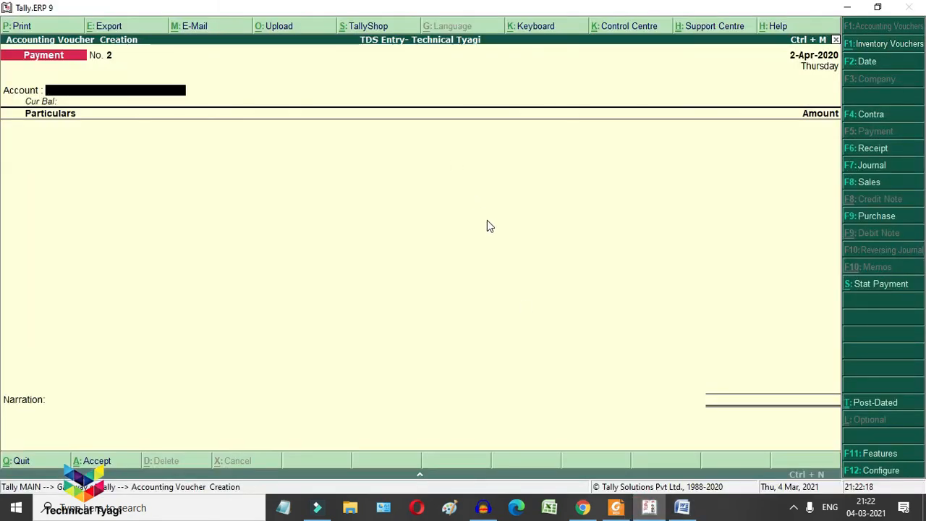
# - Date the payment voucher 1-5-2020 and enter a payment of 6,73,750 from ICICI Bank to the commission party's ledger
pyautogui.press('F2')
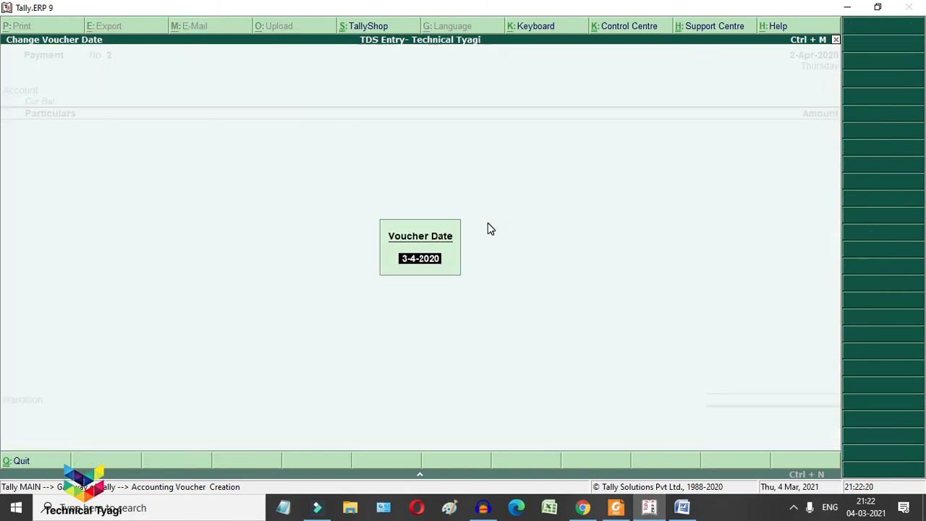
pyautogui.write('1-5')
pyautogui.press('Return')
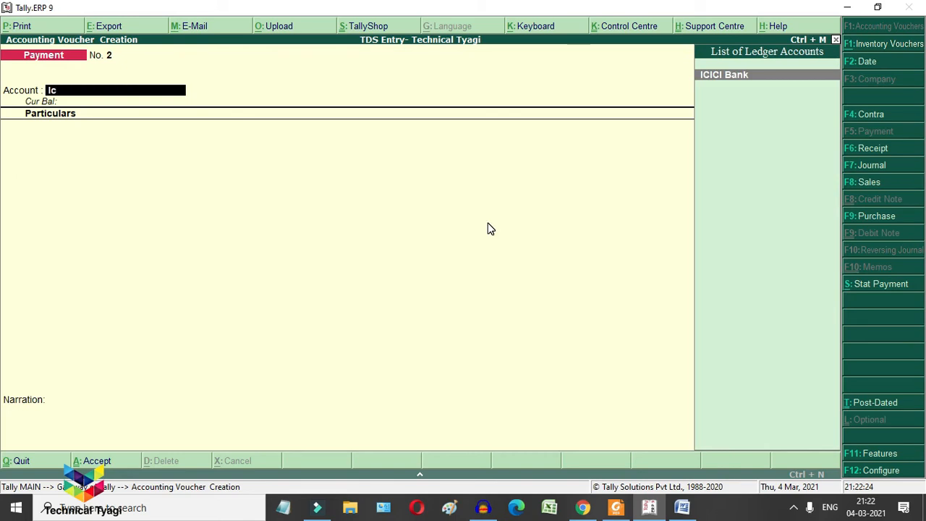
pyautogui.press('Return')
pyautogui.write('Ra')
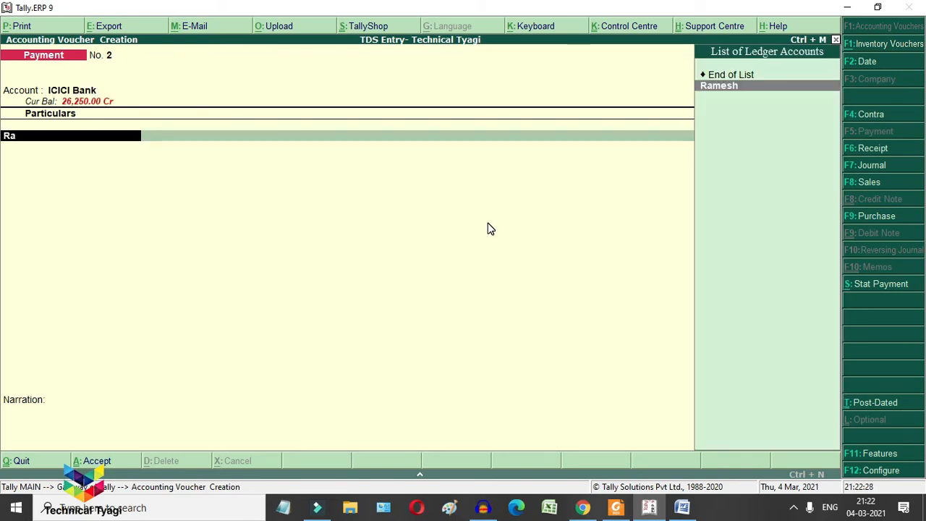
pyautogui.press('Return')
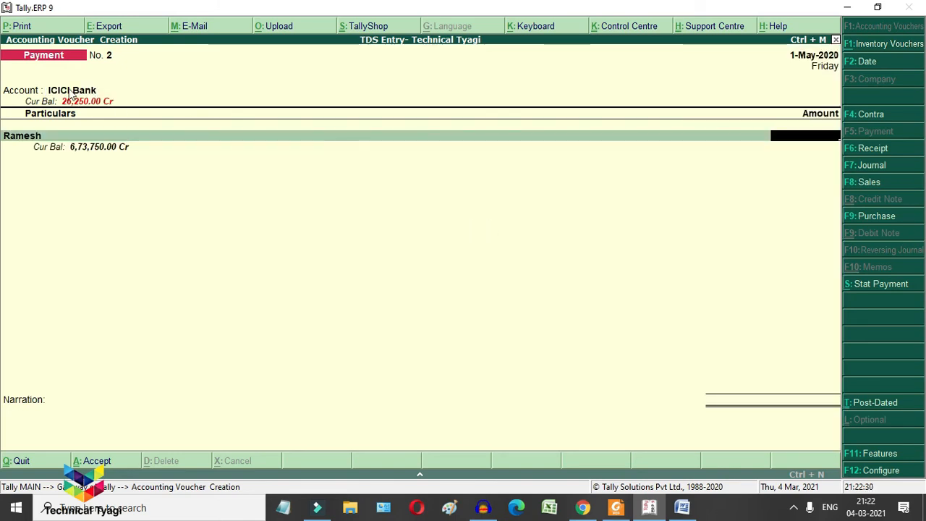
pyautogui.write('6,73,750')
pyautogui.press('Return')
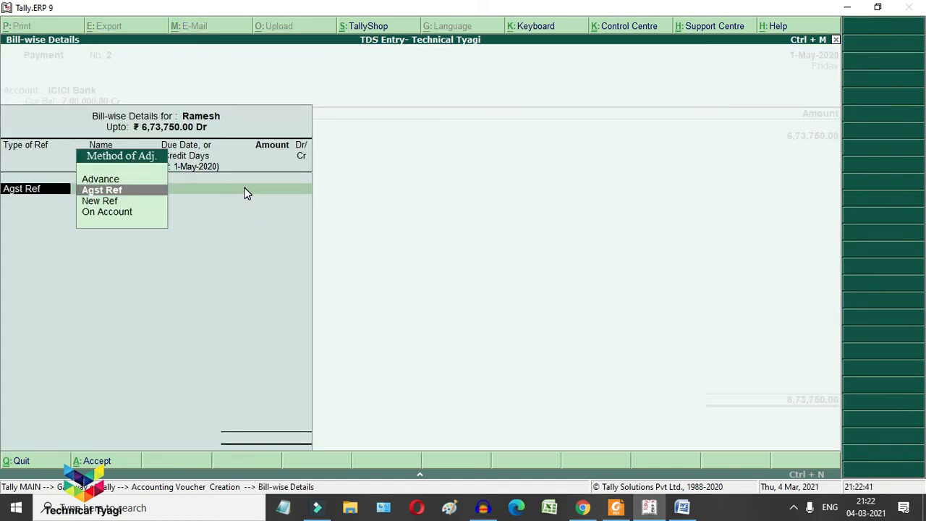
# - Allocate the party payment as Agst Ref to pending bill 002 for 1,92,500.00 and bill 1 for 4,81,250.00
pyautogui.press('Return')
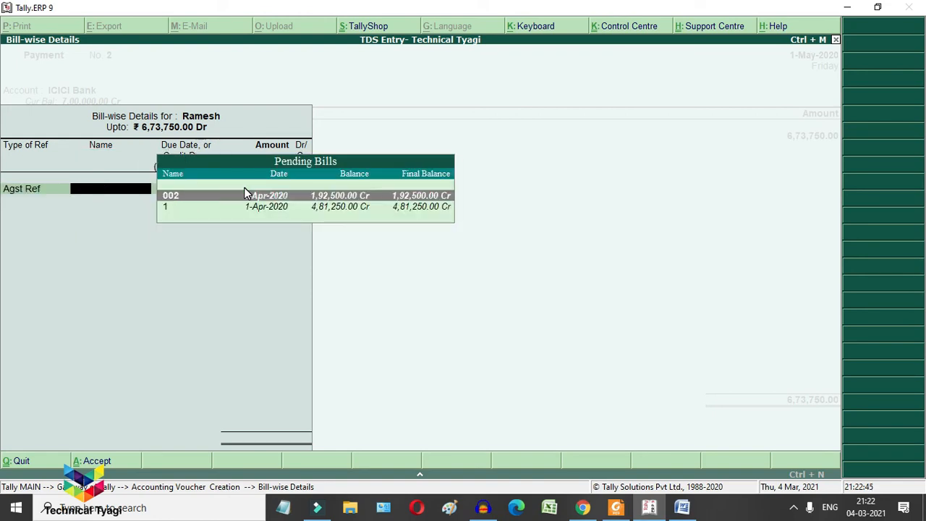
pyautogui.press('Return')
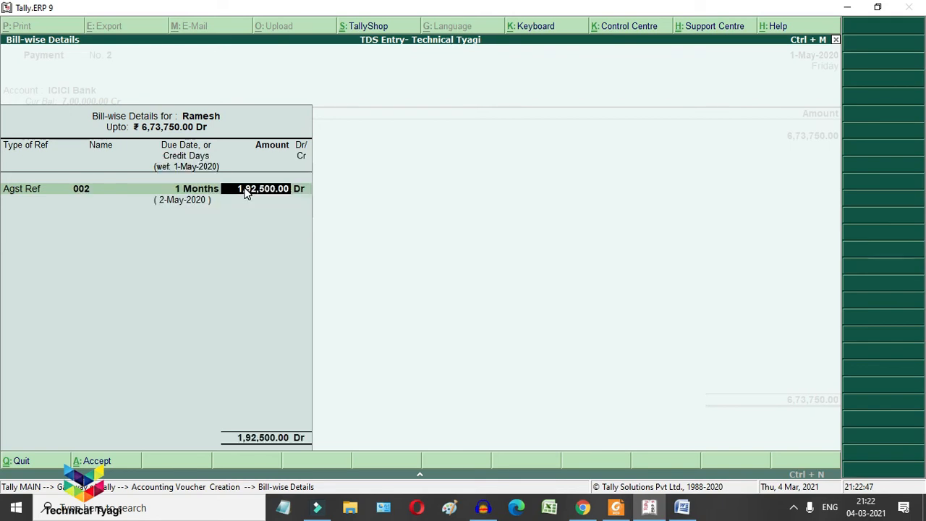
pyautogui.press('Return')
pyautogui.press('Return')
pyautogui.press('Return')
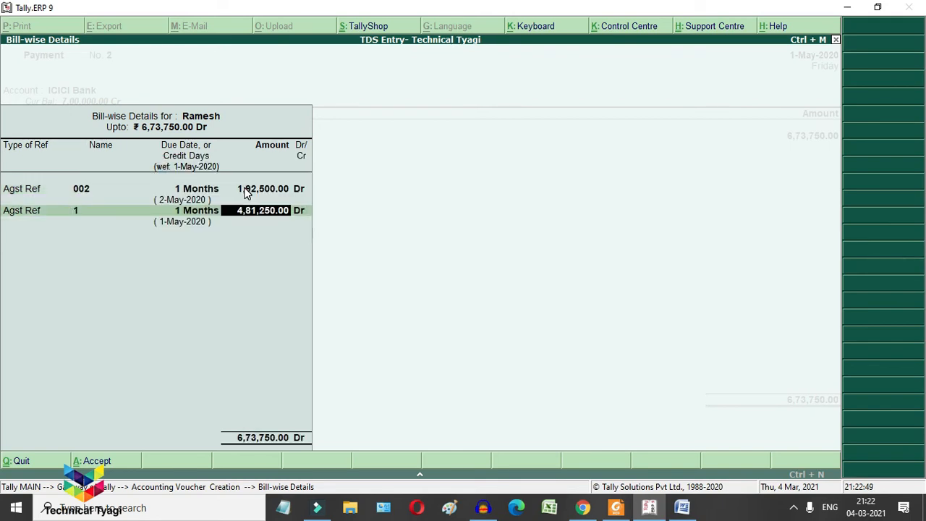
pyautogui.press('Return')
pyautogui.press('Return')
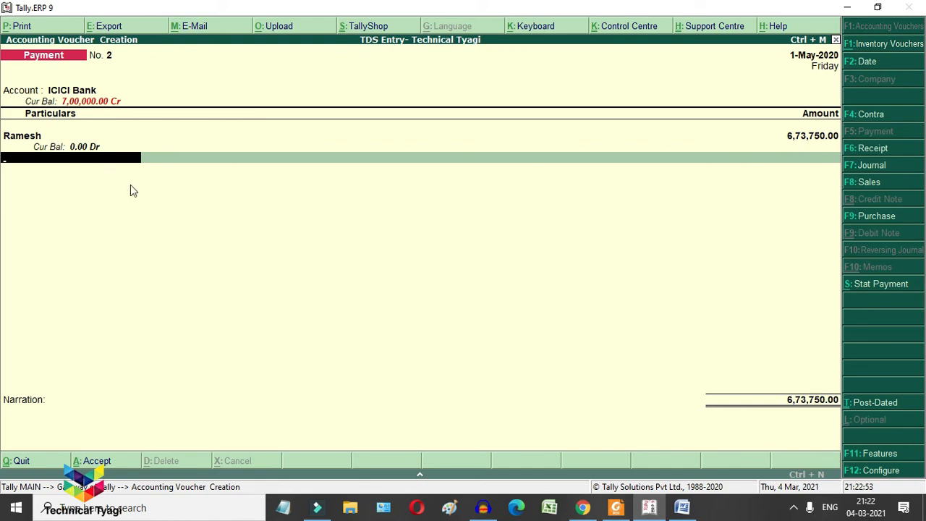
# - Accept the ICICI Bank cheque allocation dated 1-May-2020 with cheque range Not Applicable, and save the party payment voucher without a narration
pyautogui.press('Return')
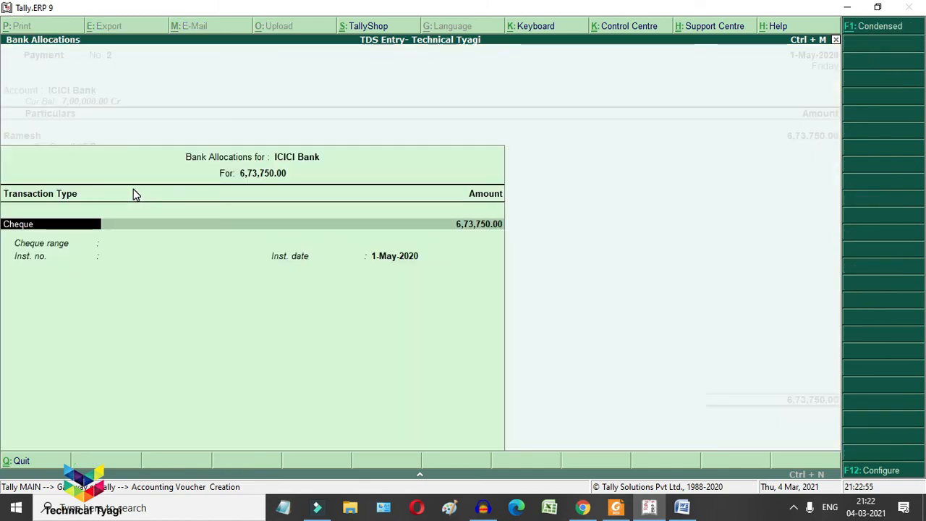
pyautogui.press('Return')
pyautogui.press('Return')
pyautogui.press('Return')
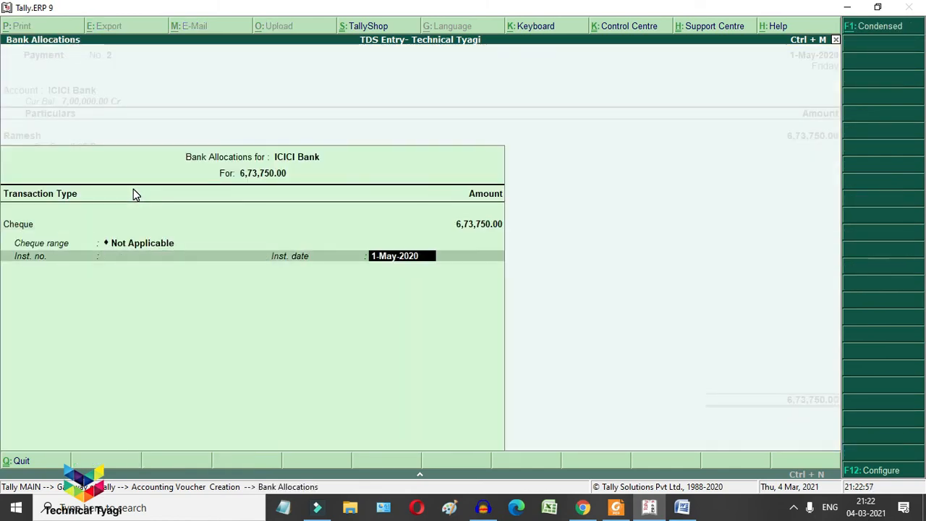
pyautogui.press('Return')
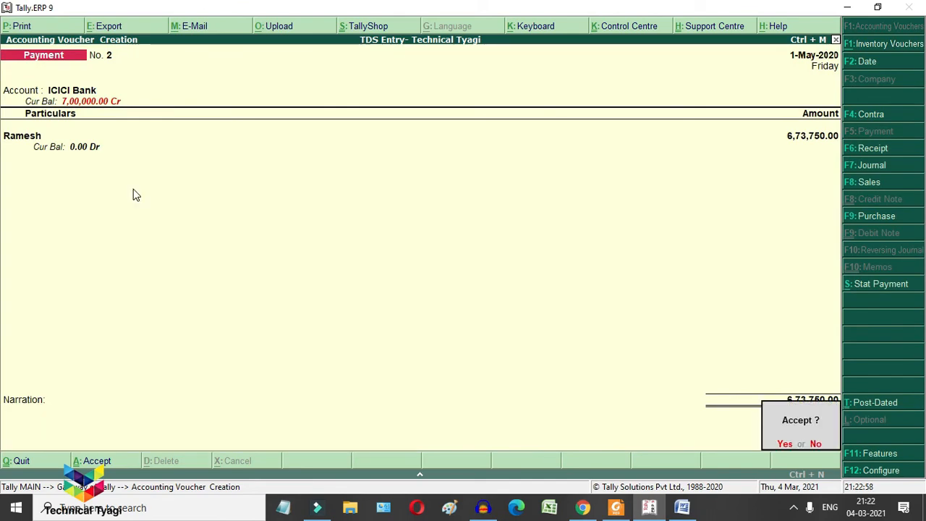
pyautogui.press('Return')
pyautogui.press('Escape')
pyautogui.press('Return')
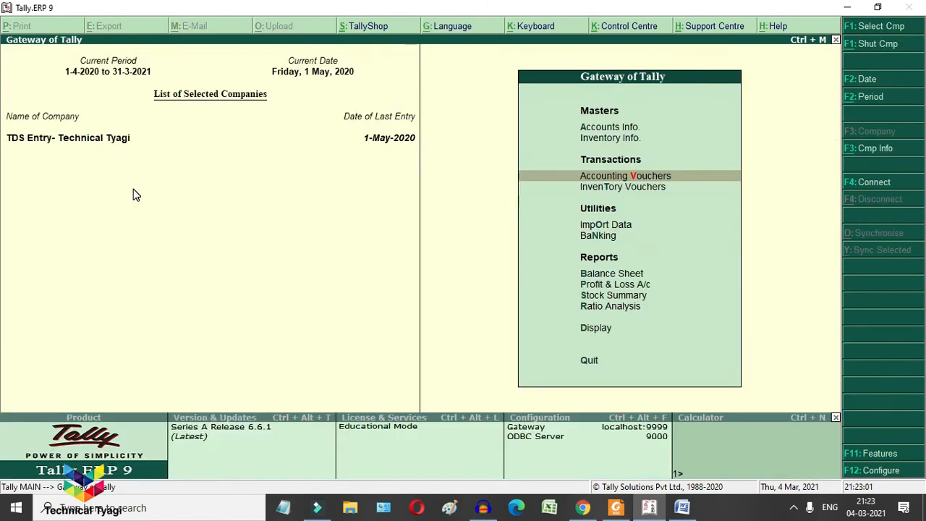
# - Display the commission party's ledger vouchers for the period 1-Apr-2020 to 1-May-2020
pyautogui.press('d')
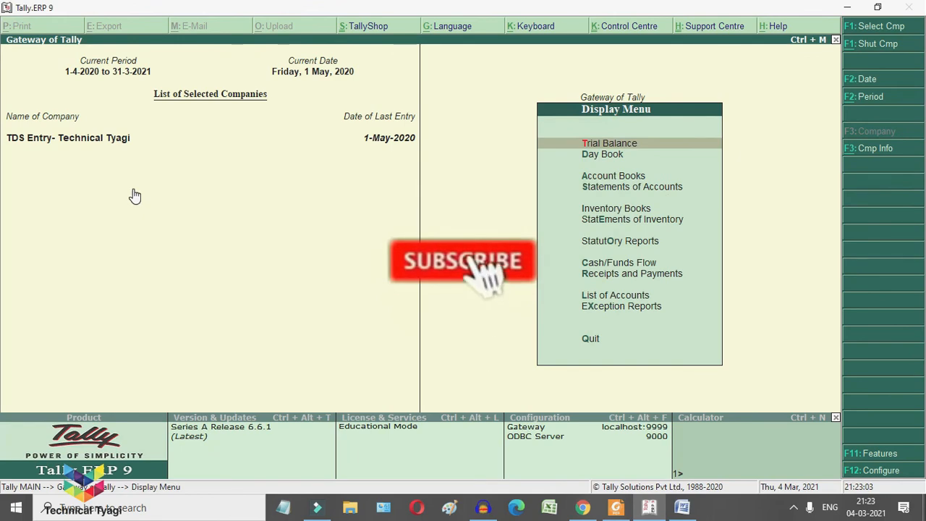
pyautogui.write('alRam')
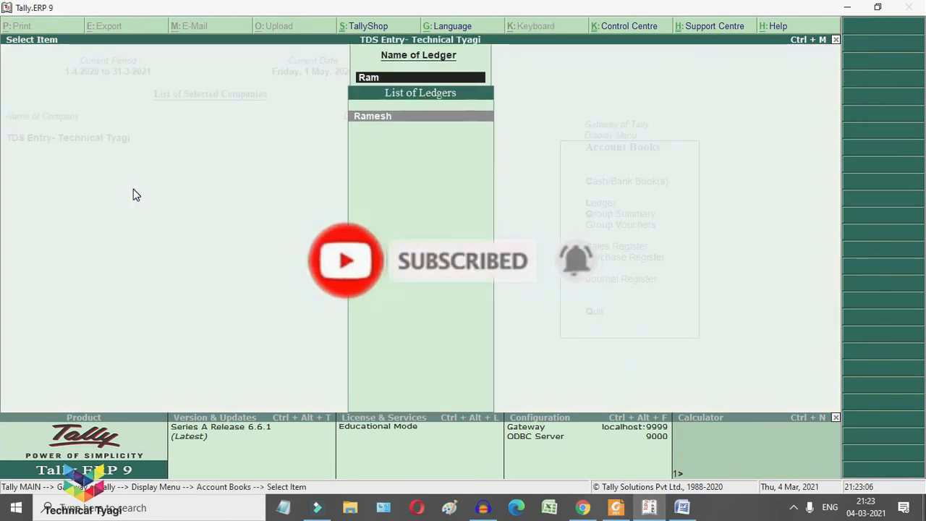
pyautogui.press('Return')
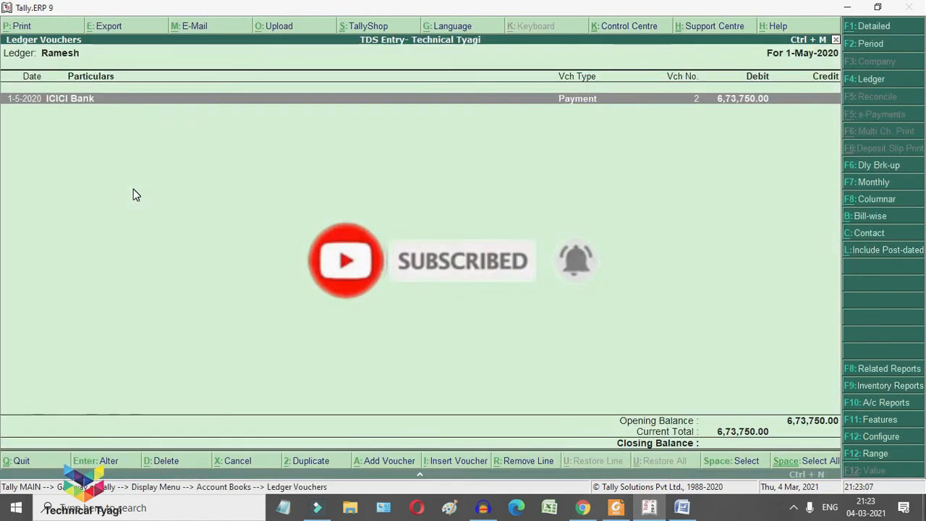
pyautogui.press('F2')
pyautogui.press('Return')
pyautogui.press('Return')
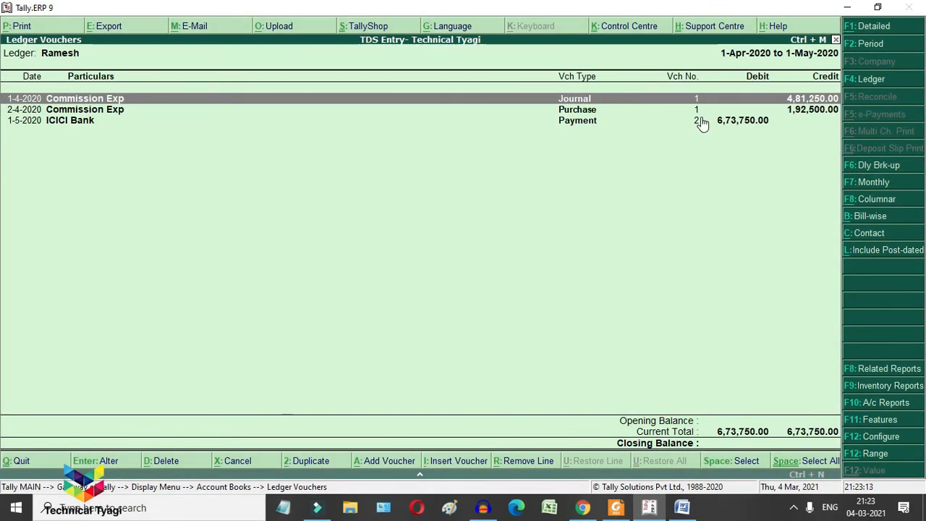
# - Review the TDS ledger and its ICICI Bank payment voucher, and leave the account books without altering anything
pyautogui.click(861, 79)
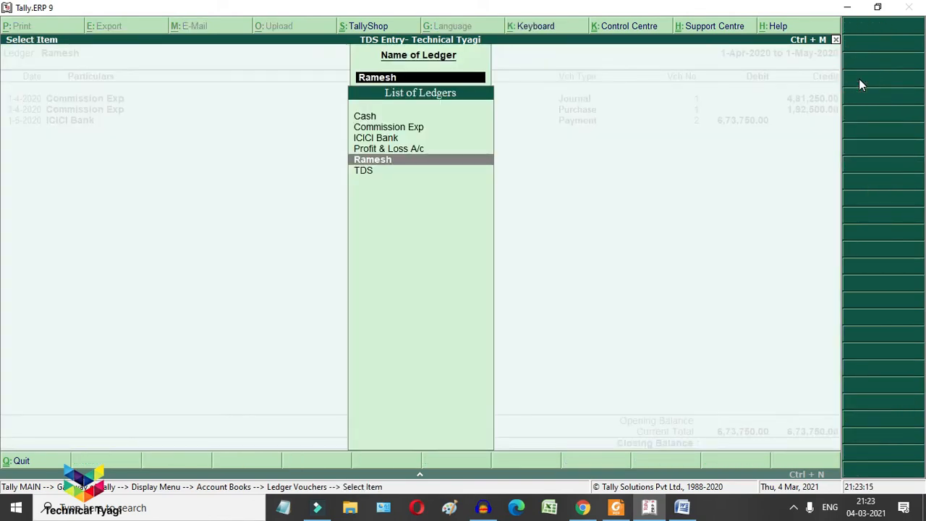
pyautogui.press('Down')
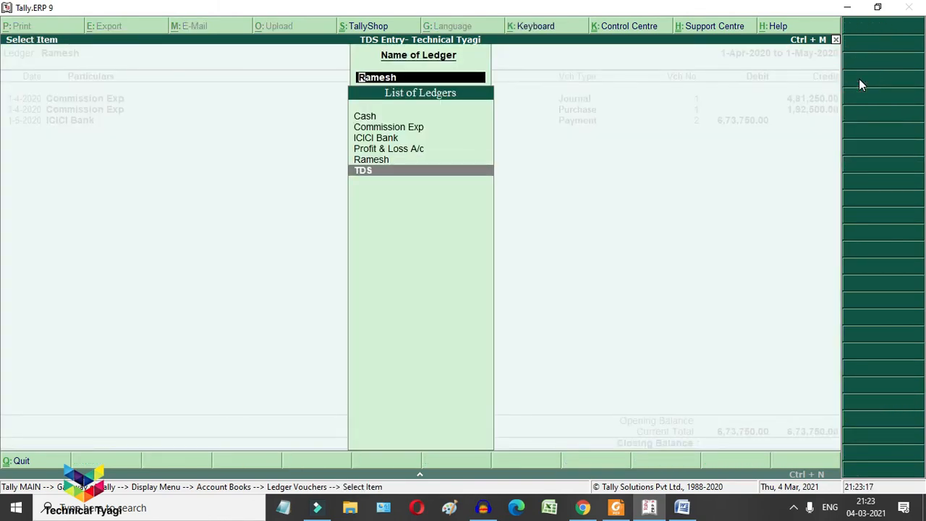
pyautogui.press('Return')
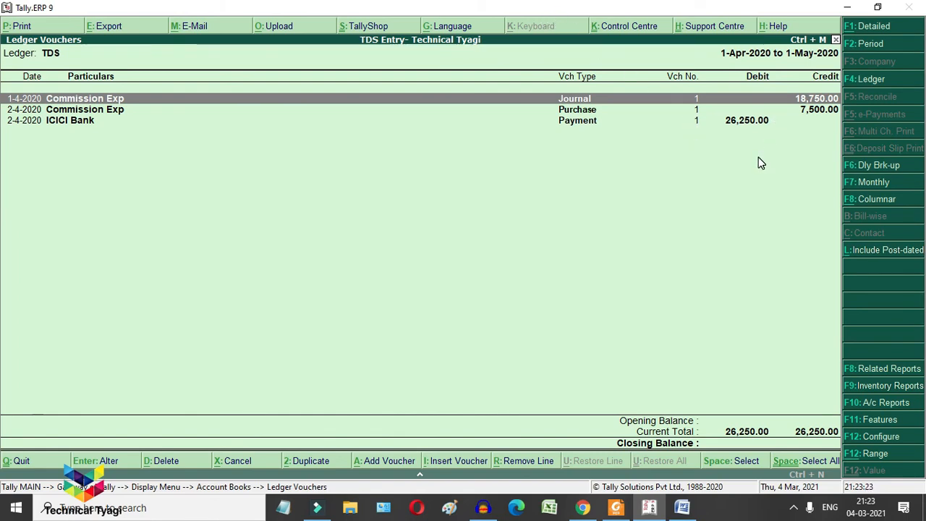
pyautogui.press('Down')
pyautogui.press('Down')
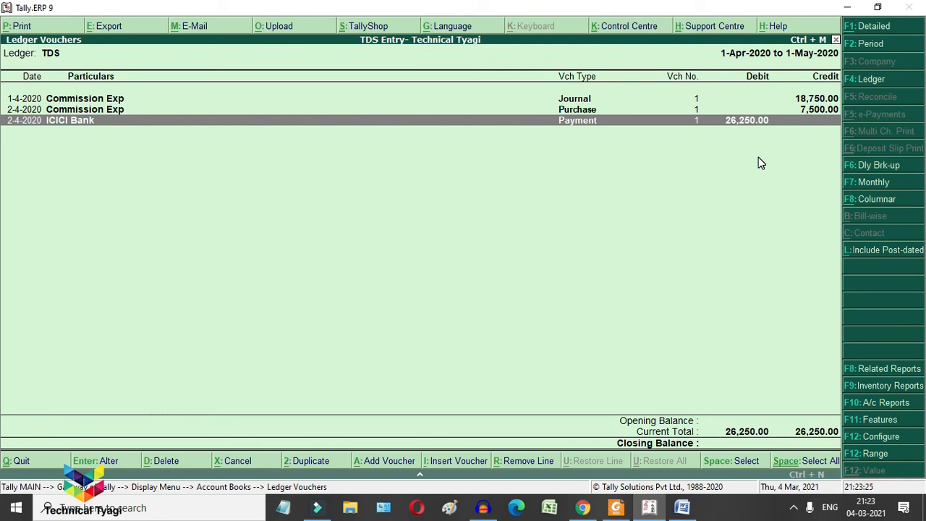
pyautogui.press('Return')
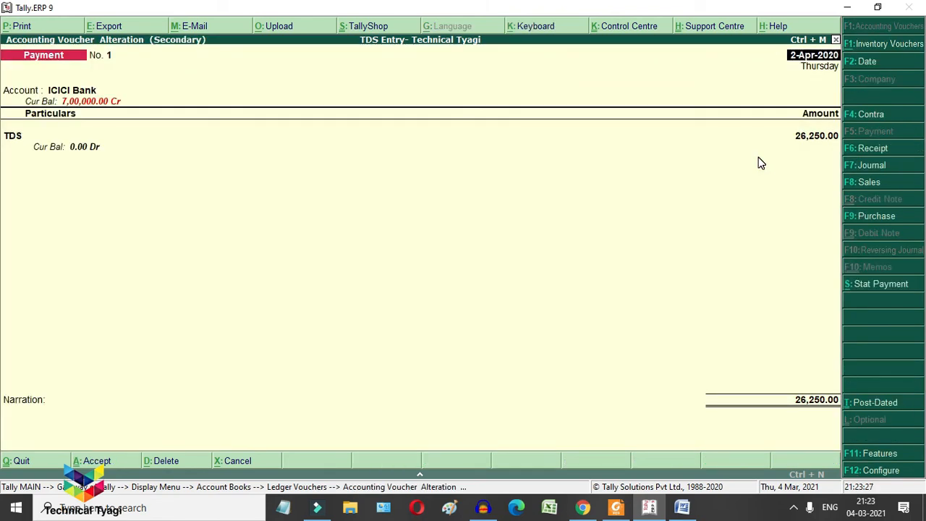
pyautogui.press('Escape')
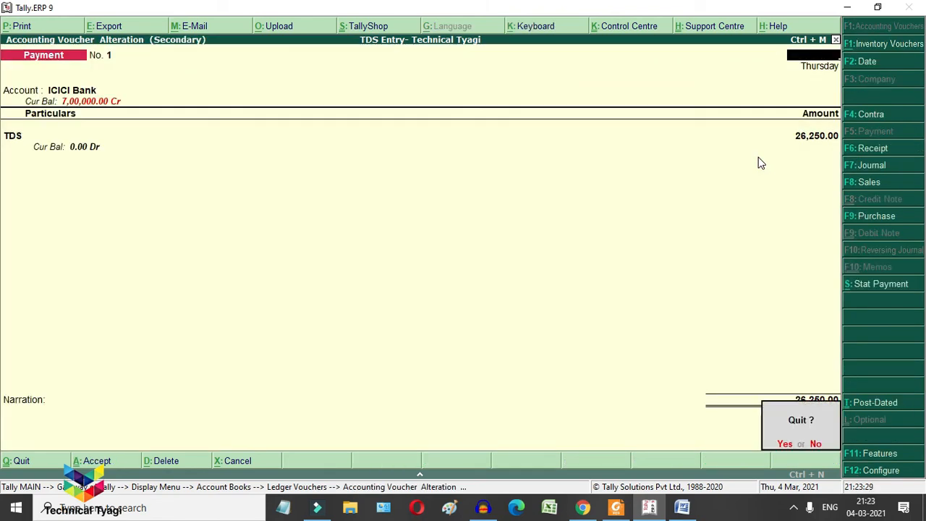
pyautogui.press('Return')
pyautogui.press('Escape')
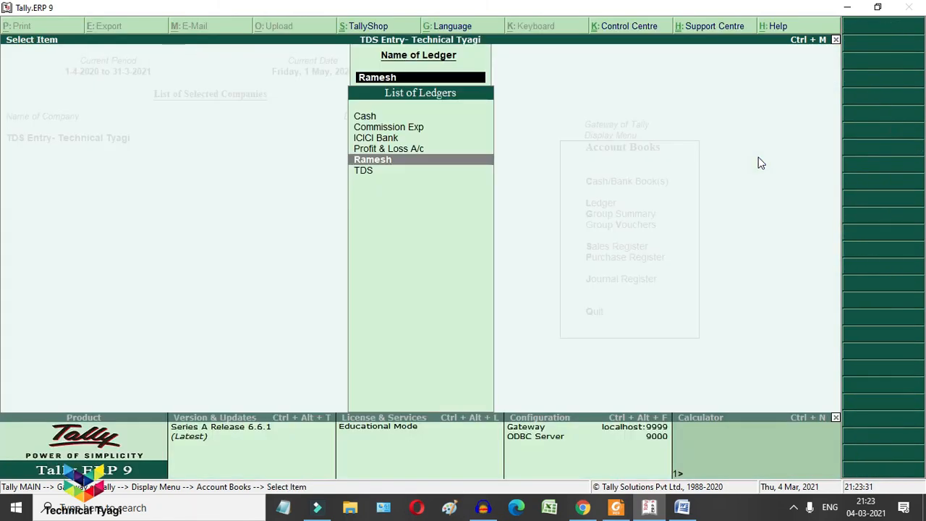
pyautogui.press('Escape')
pyautogui.press('Escape')
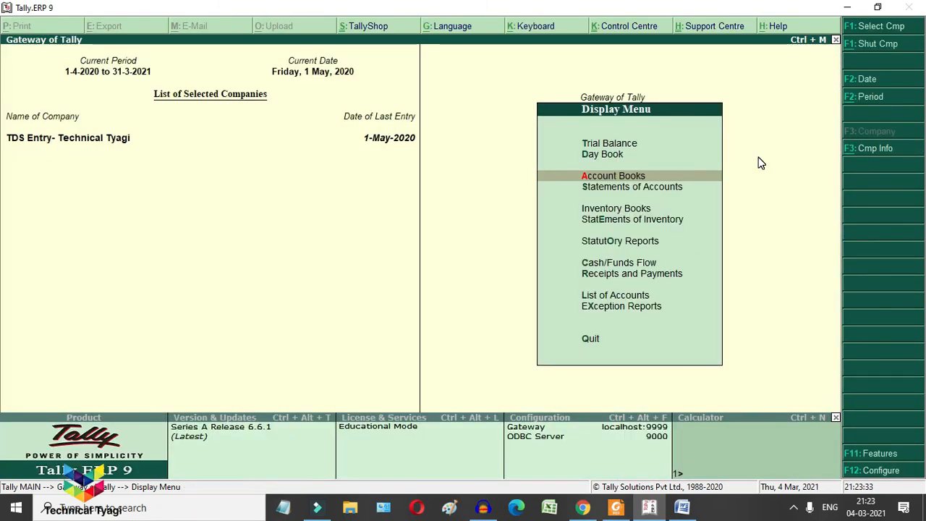
pyautogui.press('Down')
pyautogui.press('Down')
pyautogui.press('Down')
pyautogui.press('Down')
pyautogui.press('Down')
pyautogui.press('Escape')
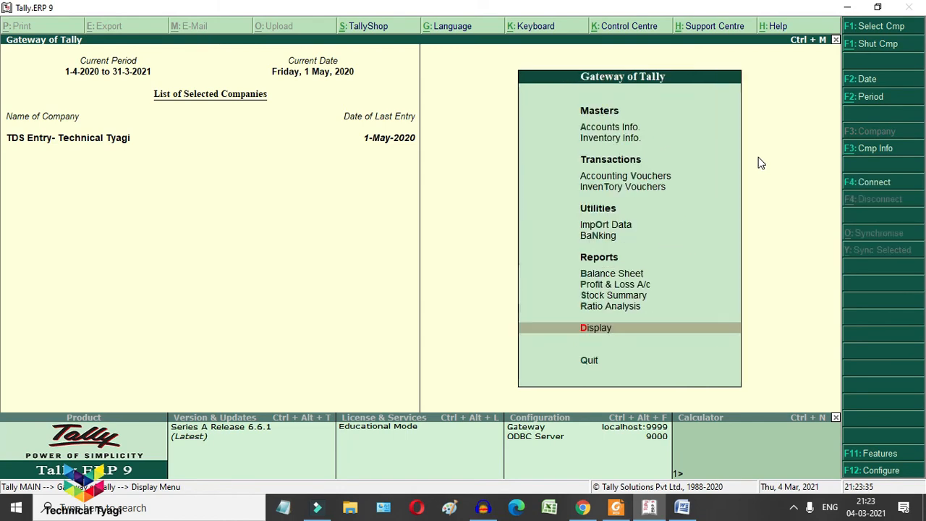
pyautogui.press('Down')
pyautogui.press('Up')
pyautogui.press('Return')
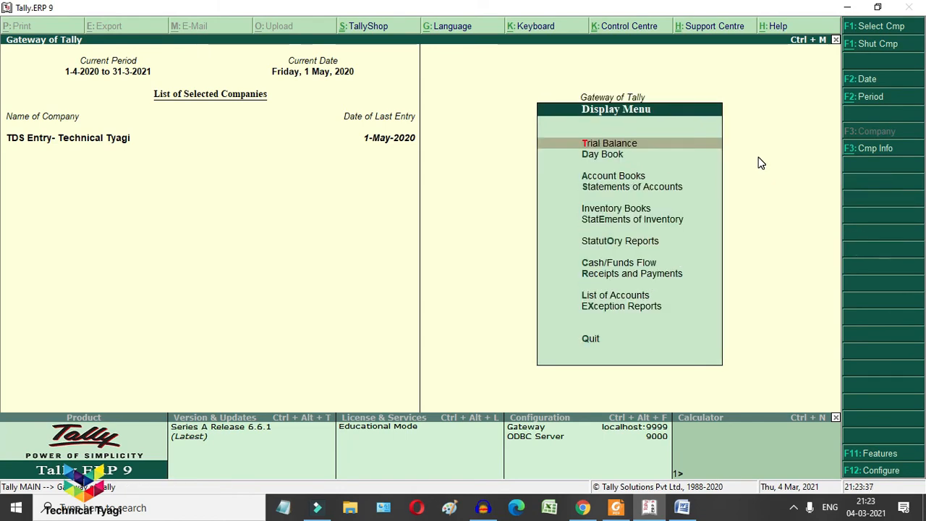
# - Review the TDS outstandings by nature of payment in the statutory TDS reports, and return to the list of TDS returns
pyautogui.press('Down')
pyautogui.press('Down')
pyautogui.press('Down')
pyautogui.press('Down')
pyautogui.press('Down')
pyautogui.press('Down')
pyautogui.press('Return')
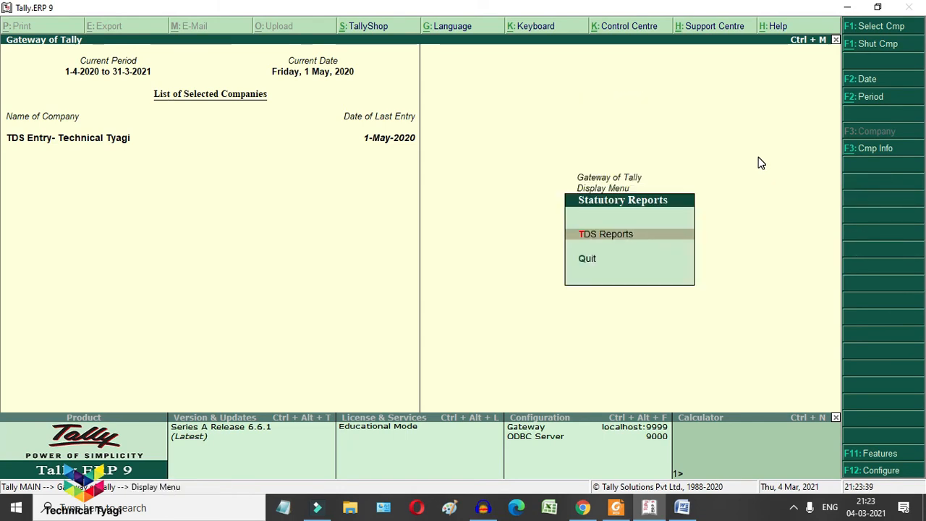
pyautogui.press('Return')
pyautogui.press('Down')
pyautogui.press('Down')
pyautogui.press('Down')
pyautogui.press('Down')
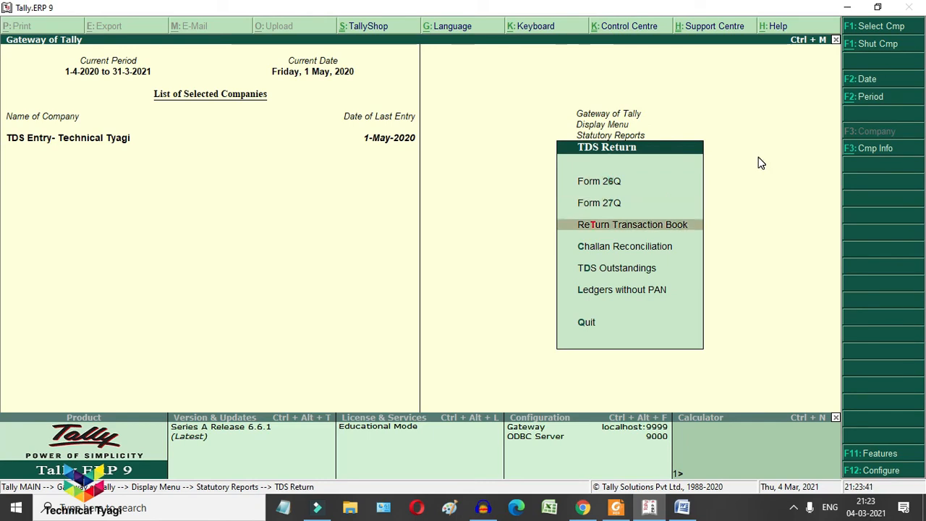
pyautogui.press('Return')
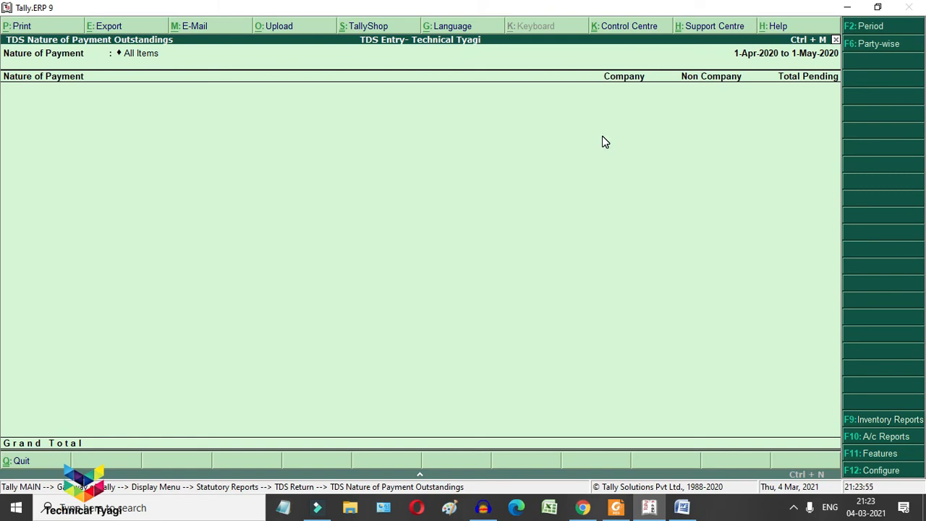
pyautogui.press('Escape')
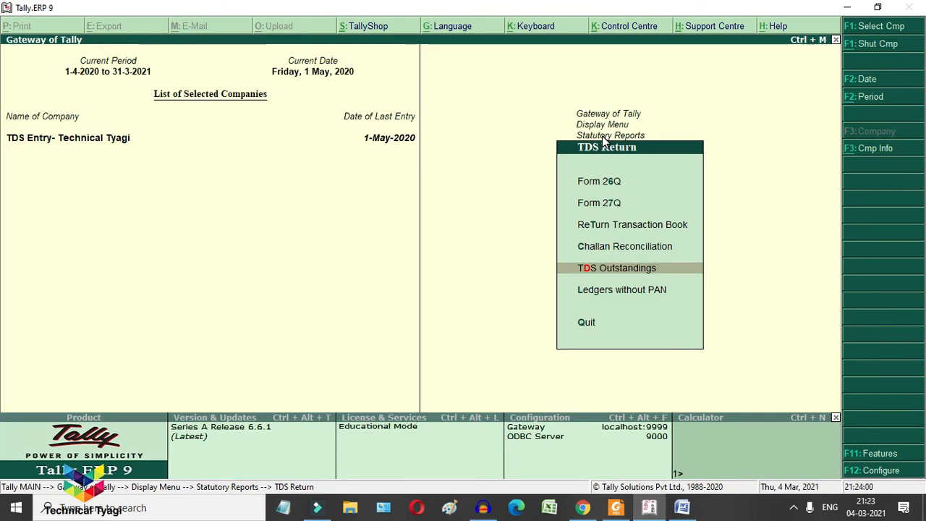
# - Review the Form 26Q return and its statutory payment entry, and return to the TDS returns list without entering a payment
pyautogui.press('Up')
pyautogui.press('Up')
pyautogui.press('Up')
pyautogui.press('Up')
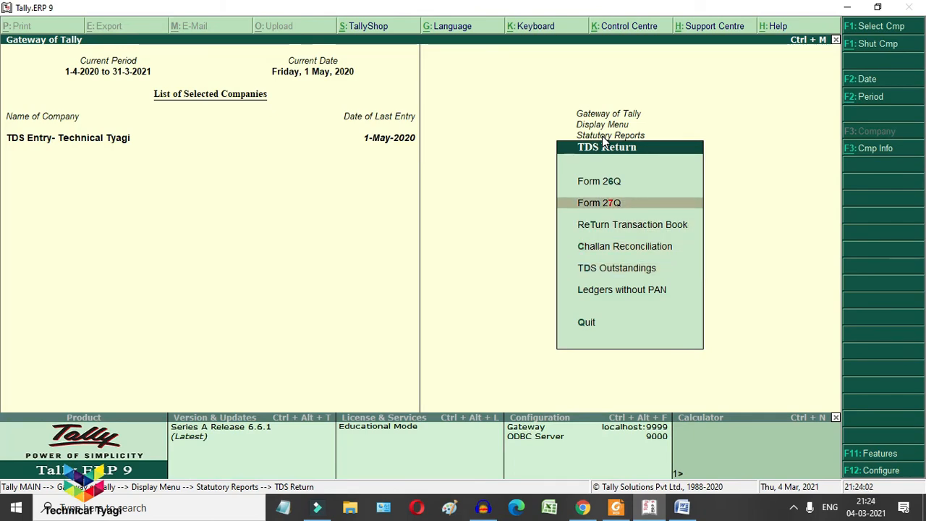
pyautogui.click(603, 135)
pyautogui.press('Return')
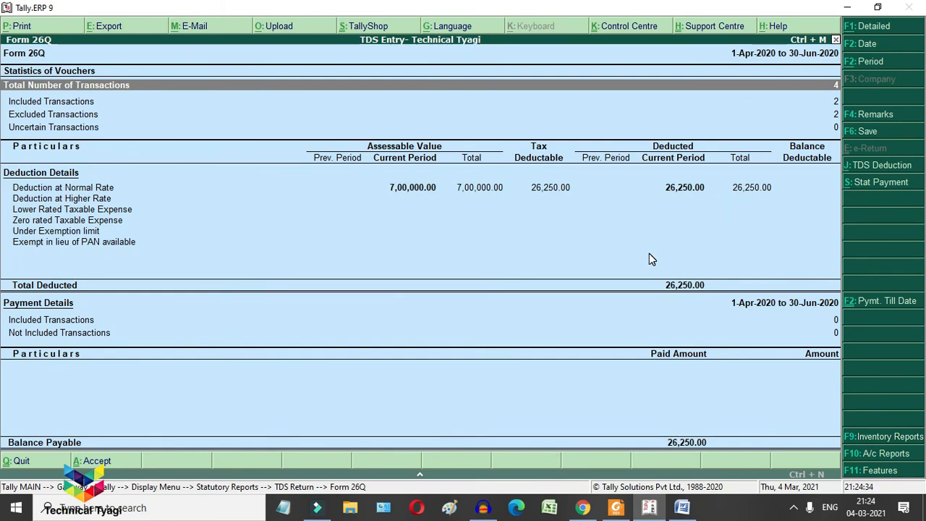
pyautogui.click(876, 184)
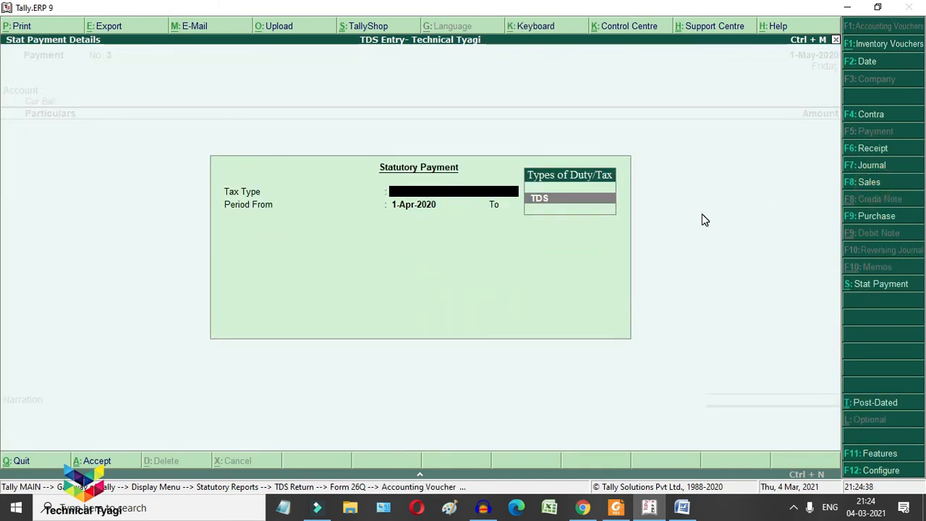
pyautogui.press('Escape')
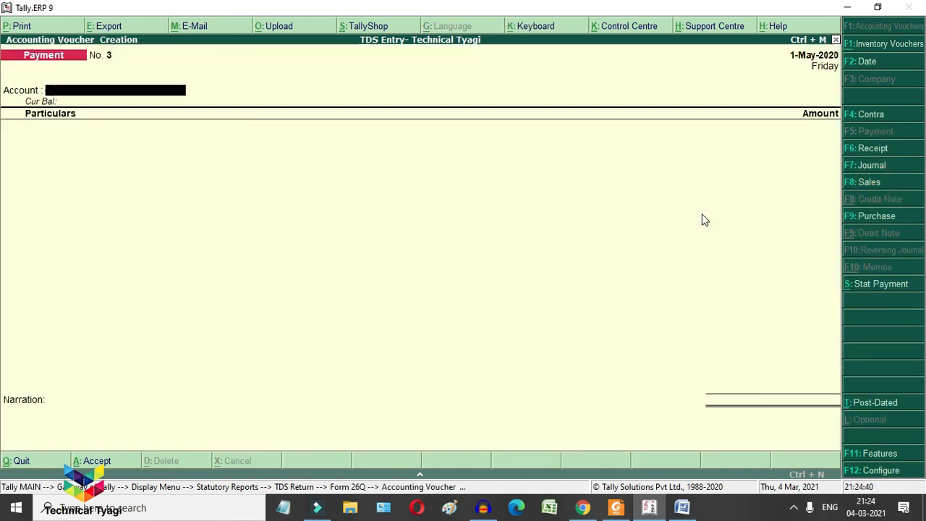
pyautogui.press('Escape')
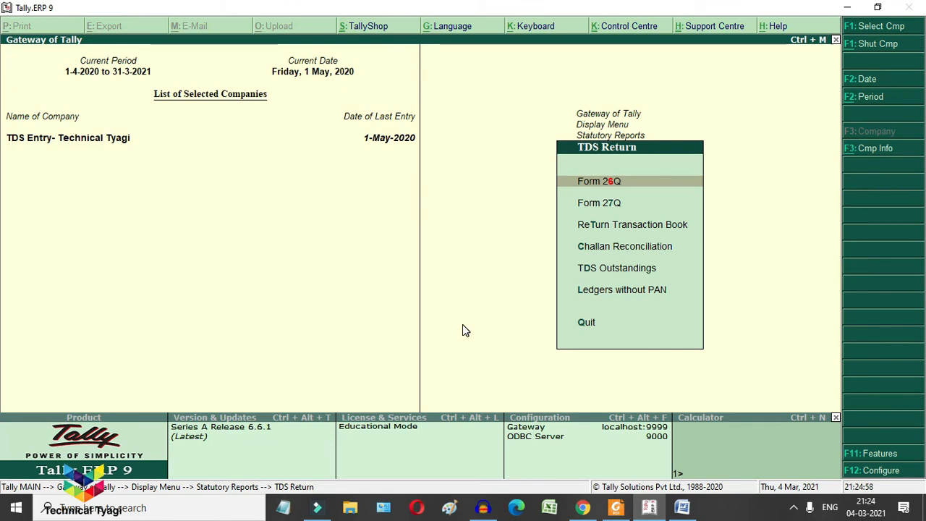
# - Display the TDS challan reconciliation for the period 1-Apr-2020 to 1-May-2020
pyautogui.press('Down')
pyautogui.press('Down')
pyautogui.press('Down')
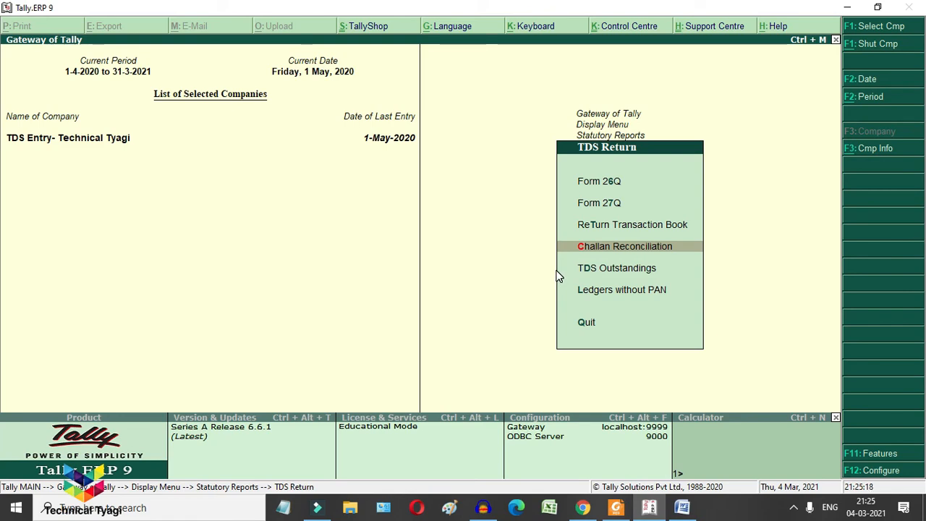
pyautogui.press('Return')
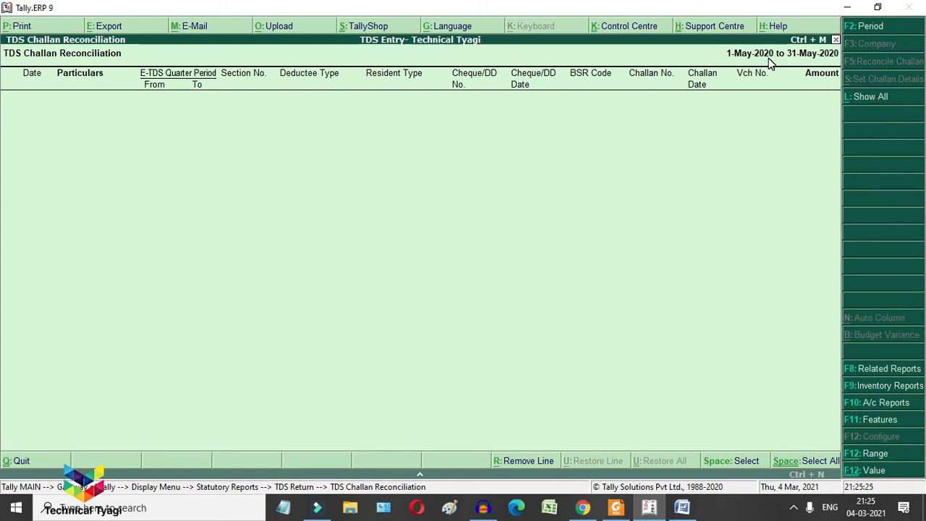
pyautogui.press('F2')
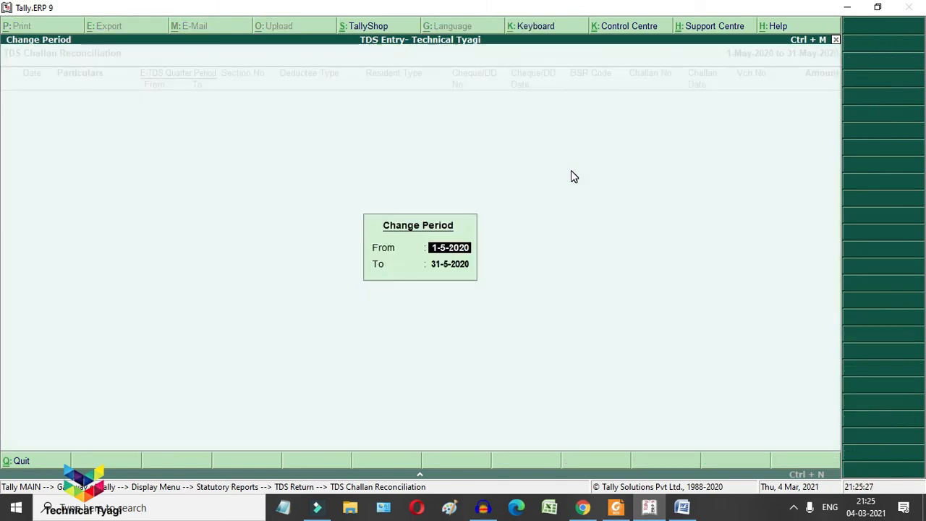
pyautogui.write('1-4')
pyautogui.press('Return')
pyautogui.write('1-5')
pyautogui.press('Return')
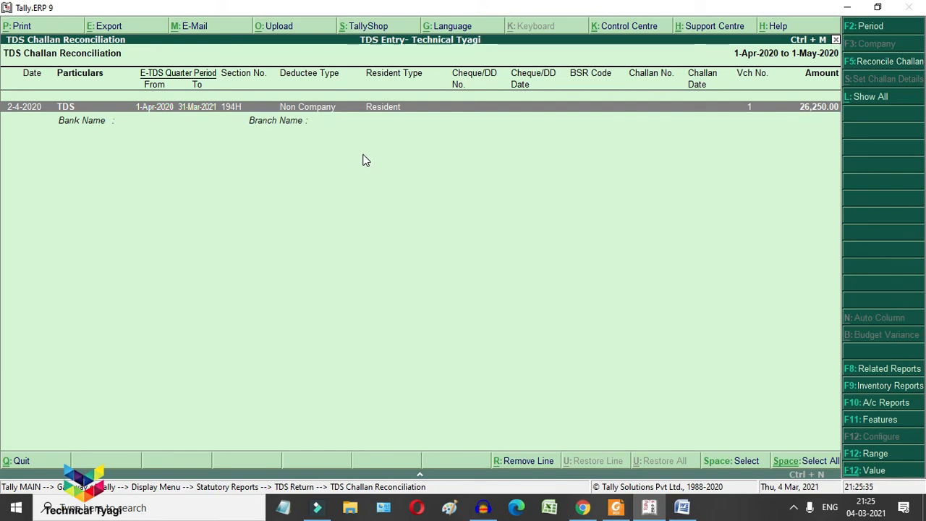
# - Start reconciling the TDS challan, keep its period, section and deductee details, and enter cheque number 123456 dated 2-4-2020
pyautogui.click(869, 65)
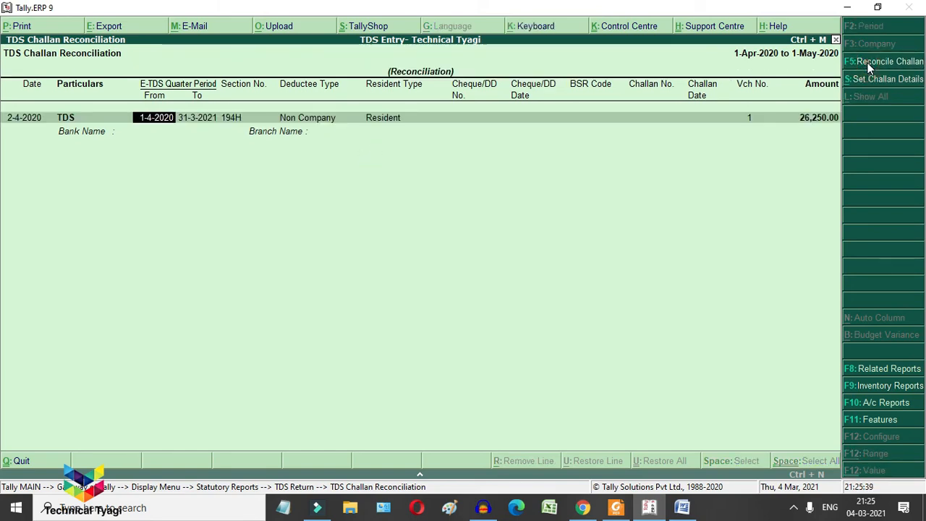
pyautogui.press('Return')
pyautogui.press('Return')
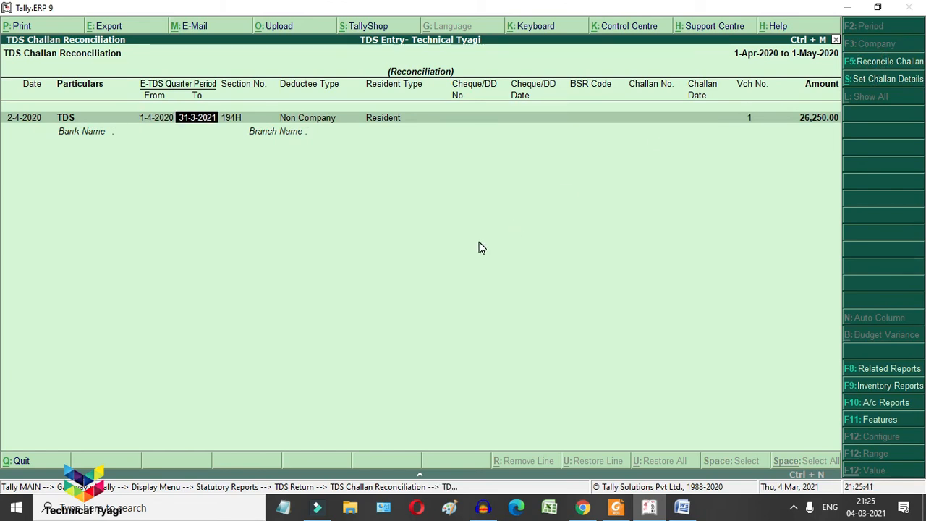
pyautogui.press('Return')
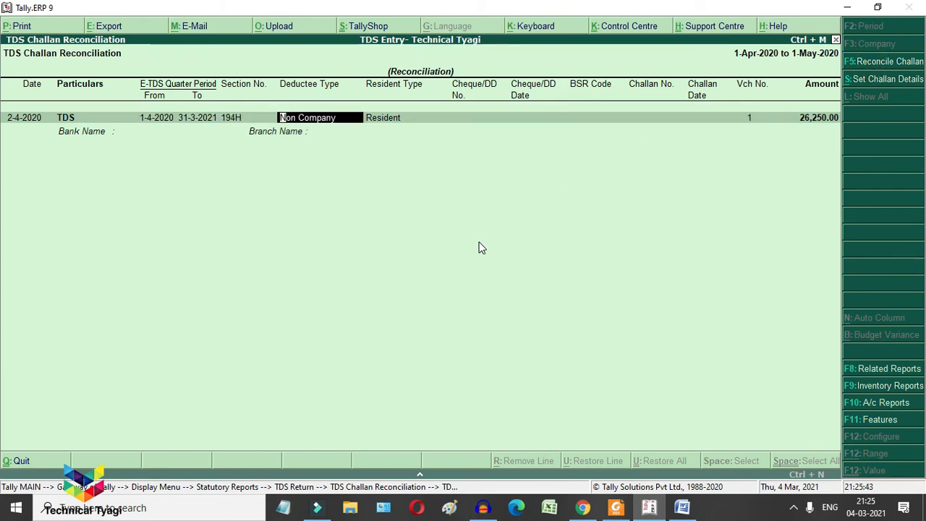
pyautogui.press('Return')
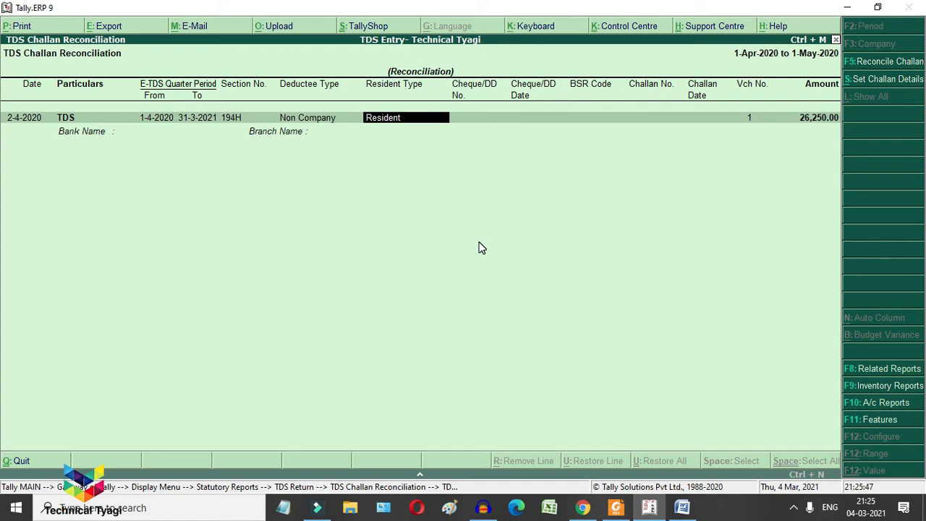
pyautogui.press('Return')
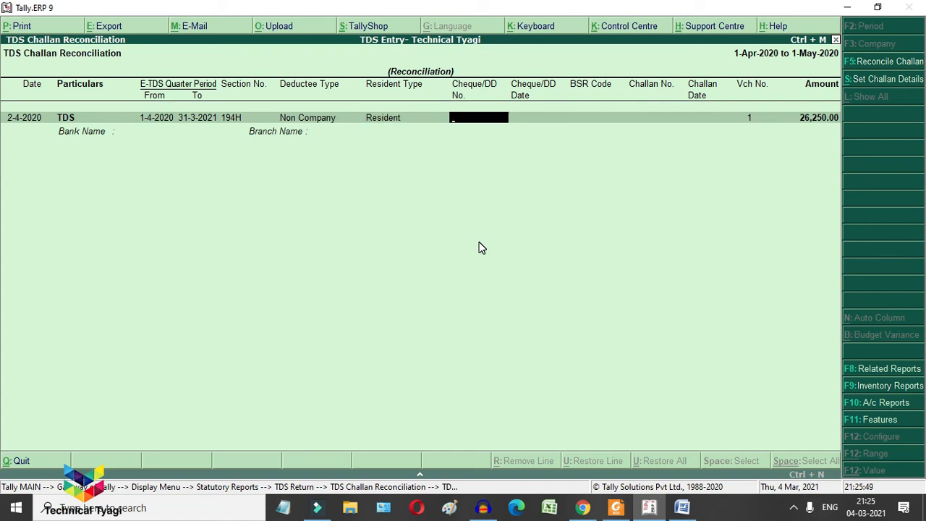
pyautogui.write('123456')
pyautogui.press('Return')
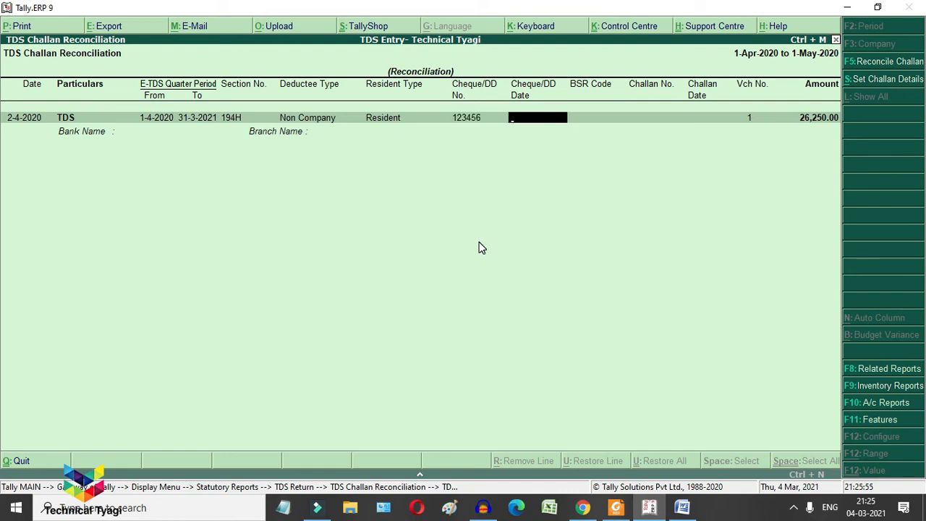
pyautogui.write('2.4')
pyautogui.press('Return')
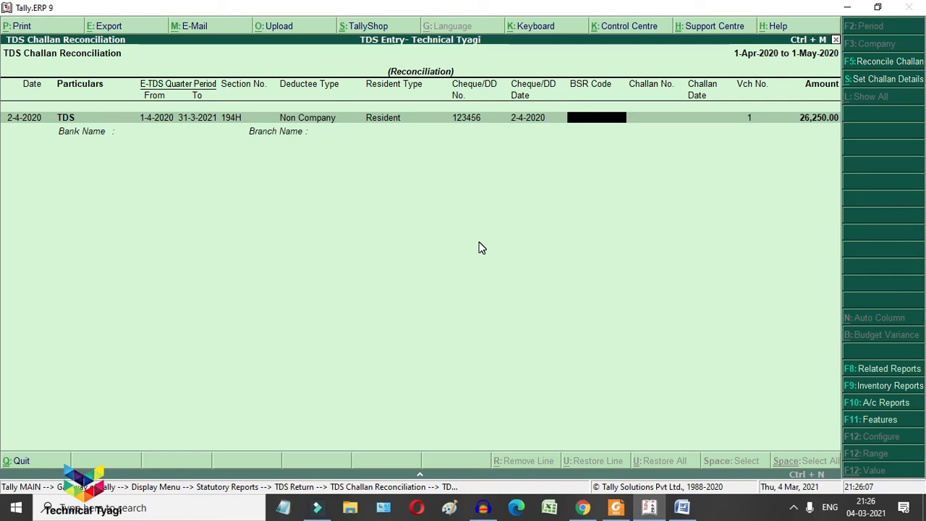
# - Enter BSR code 123456, challan number 0001 and challan date 2-4-2020 for the TDS challan
pyautogui.write('123456')
pyautogui.press('Return')
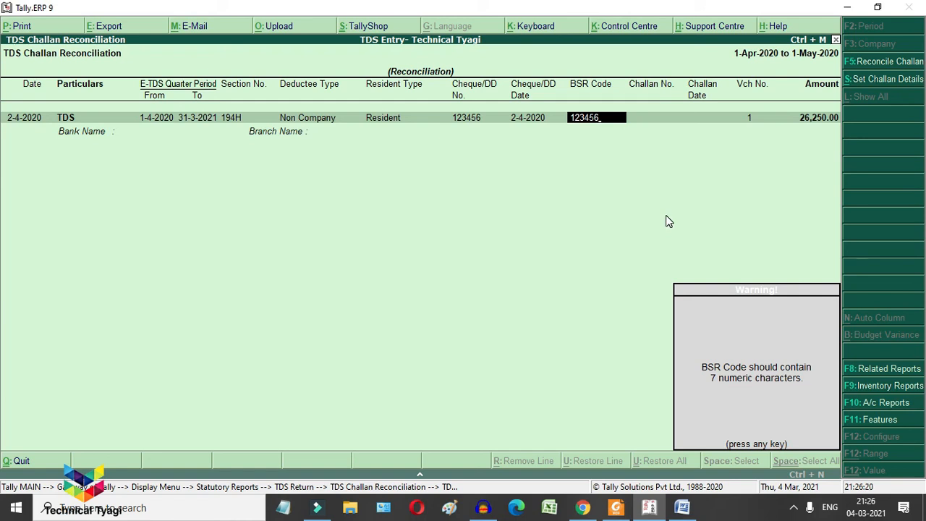
pyautogui.press('Return')
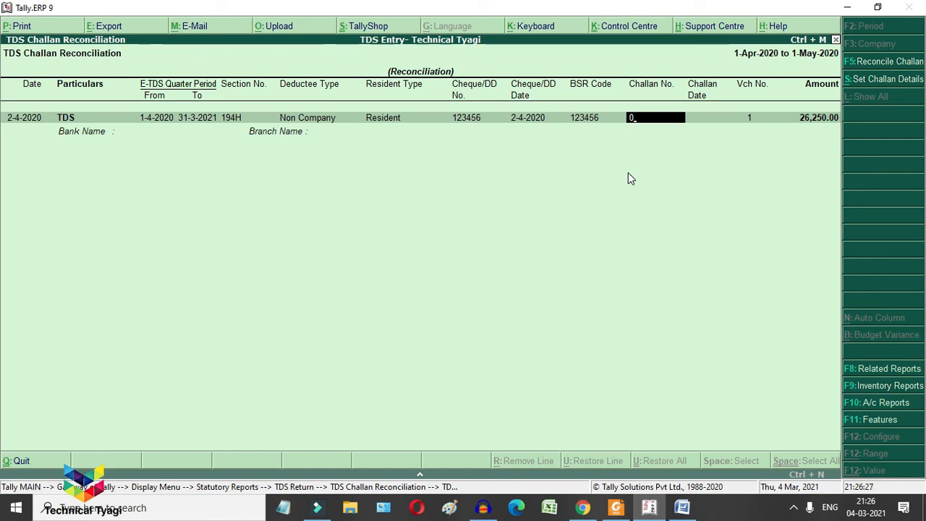
pyautogui.write('0001')
pyautogui.press('Return')
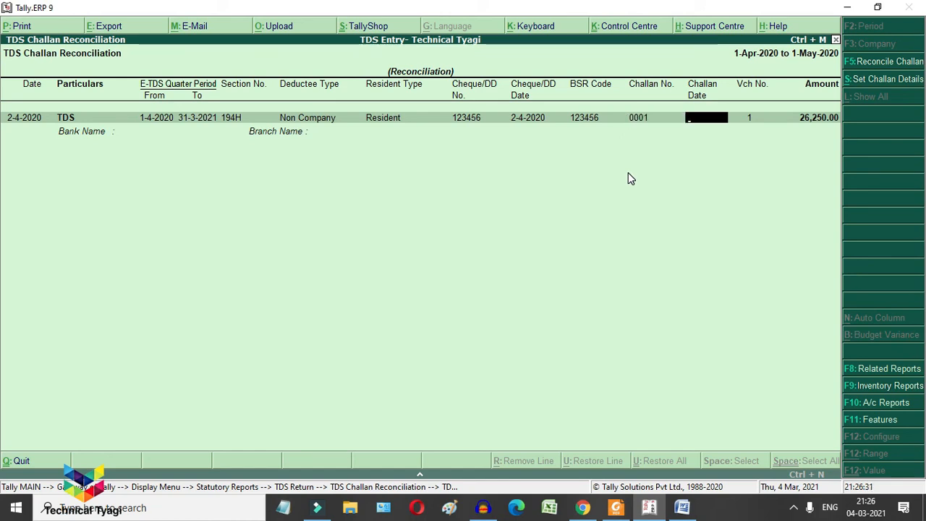
pyautogui.write('2-4')
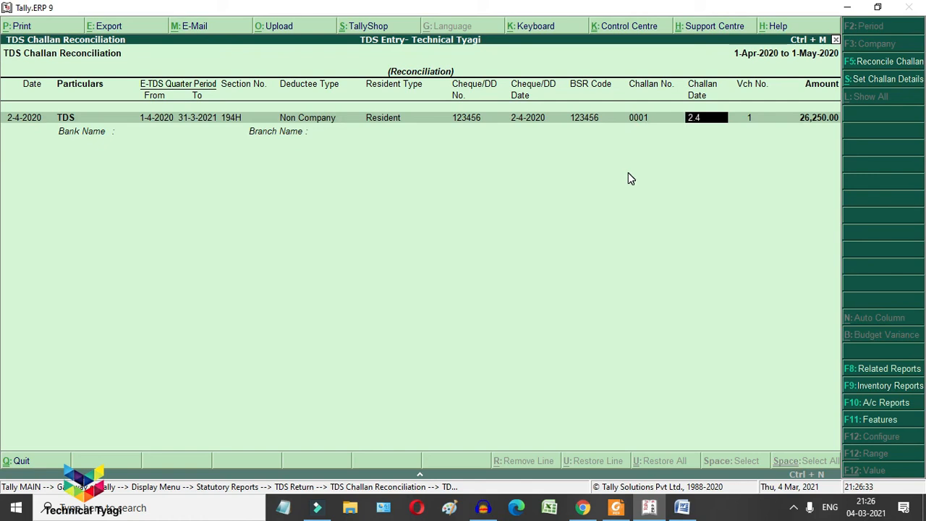
pyautogui.press('Return')
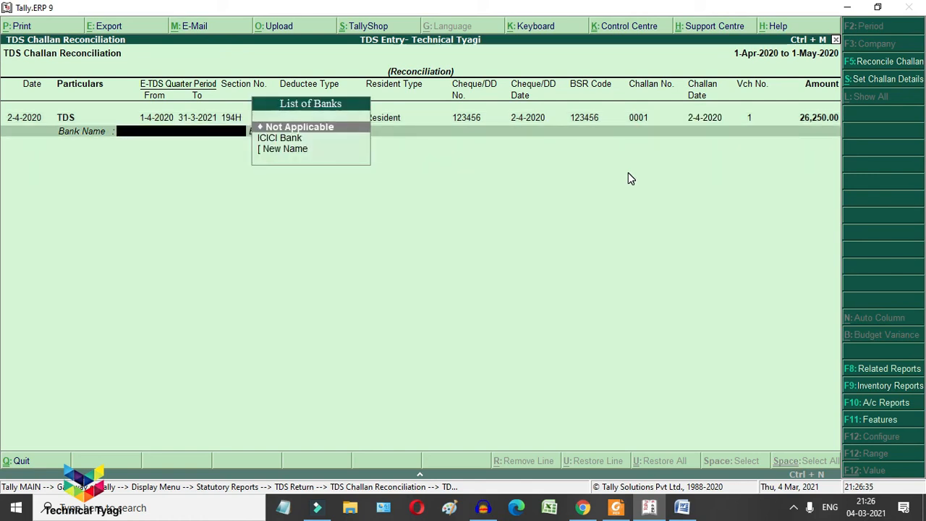
# - Choose ICICI Bank for the challan, leave the branch name blank, save the reconciliation and return to the TDS returns list
pyautogui.press('Down')
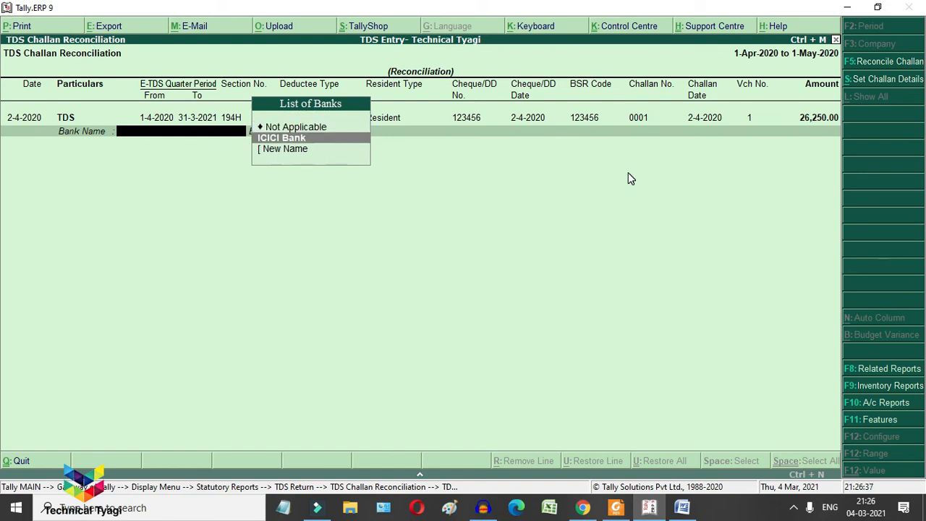
pyautogui.press('Return')
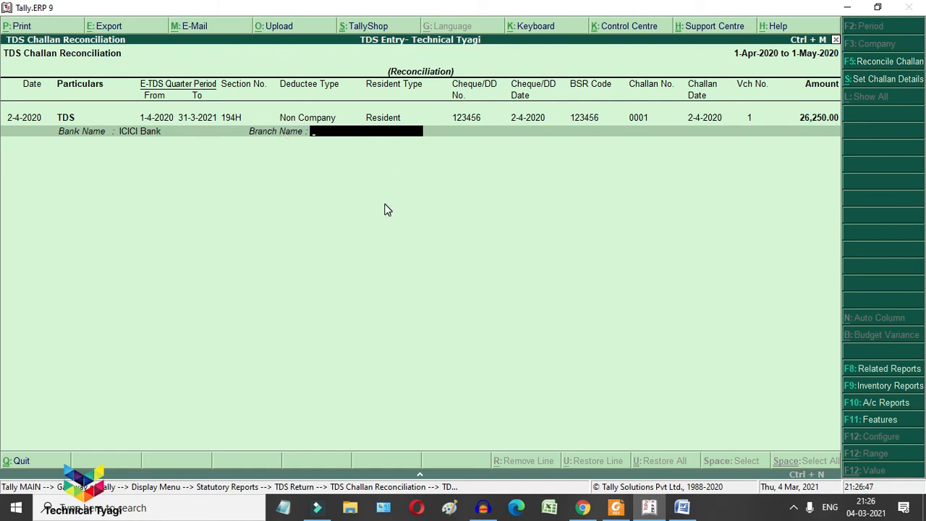
pyautogui.press('Return')
pyautogui.press('Return')
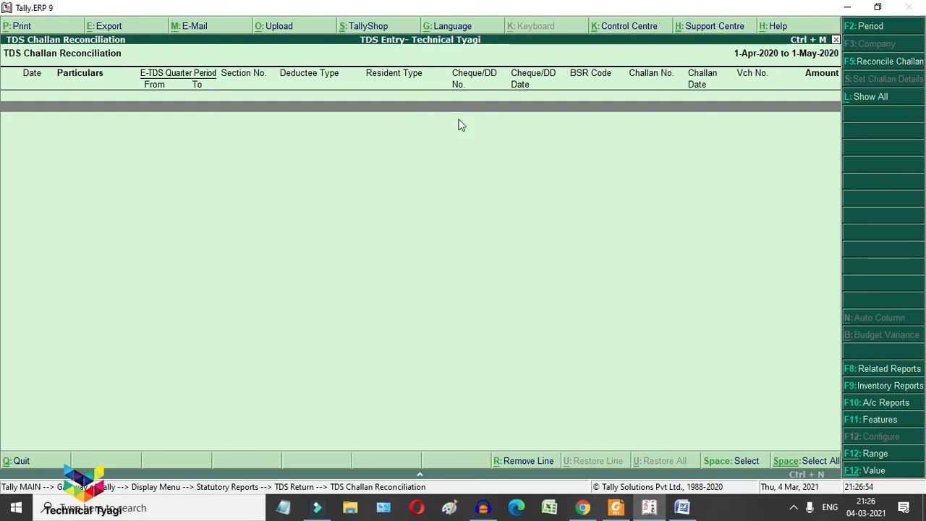
pyautogui.press('Escape')
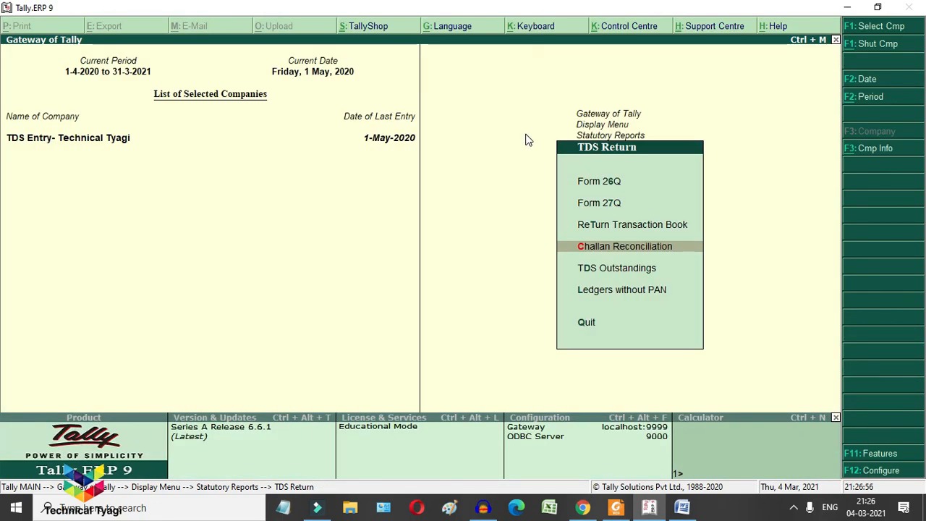
# - Save the Form 26Q return for the period 1-Apr-2020 to 30-Jun-2020
pyautogui.press('Up')
pyautogui.press('Up')
pyautogui.press('Up')
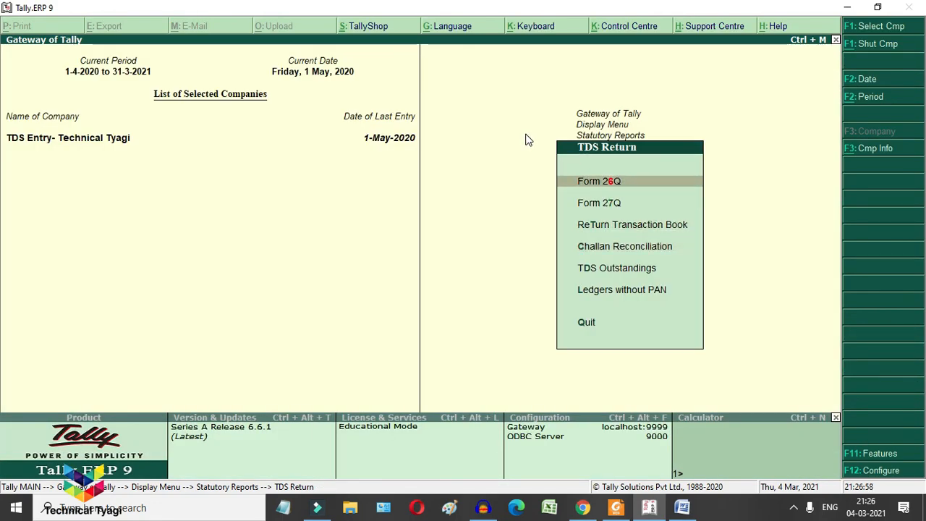
pyautogui.press('Return')
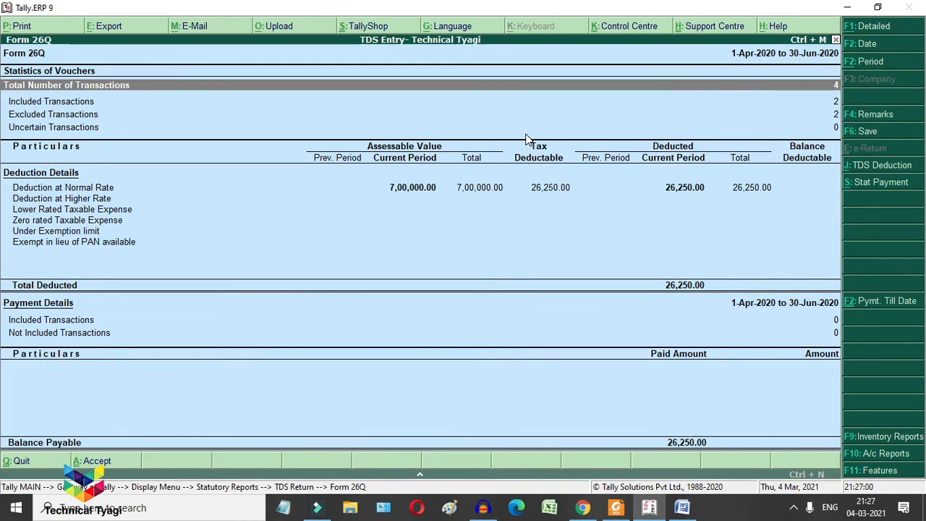
pyautogui.click(867, 132)
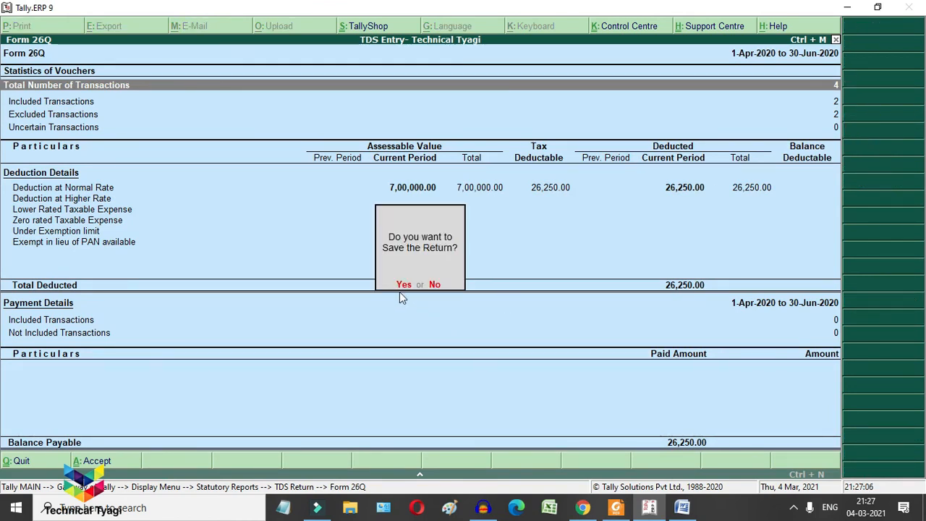
pyautogui.click(404, 285)
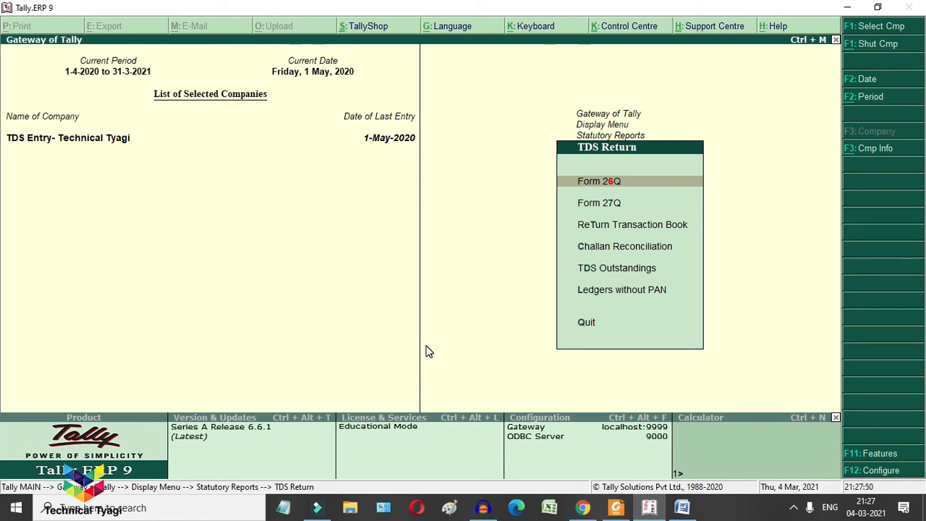
# - Open the saved 26Q return from the Return Transaction Book and start its e-Return export
pyautogui.press('Down')
pyautogui.press('Down')
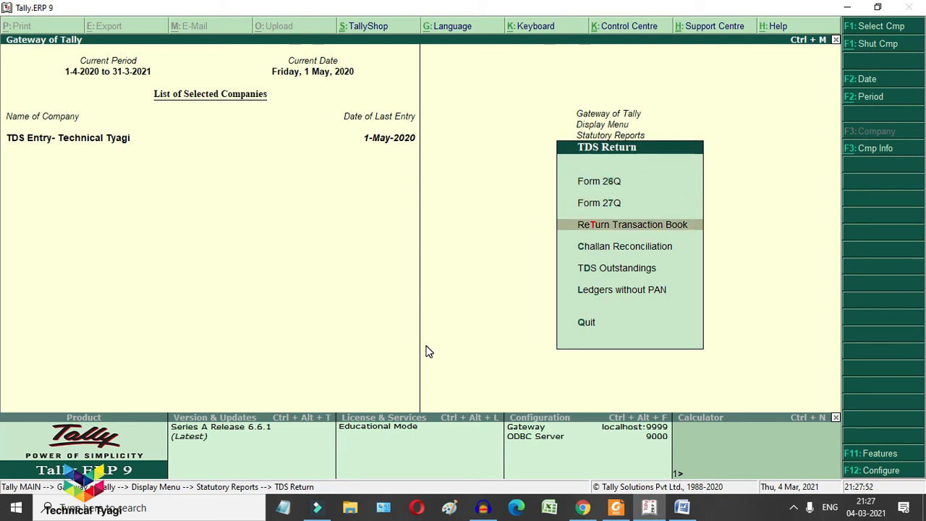
pyautogui.press('Return')
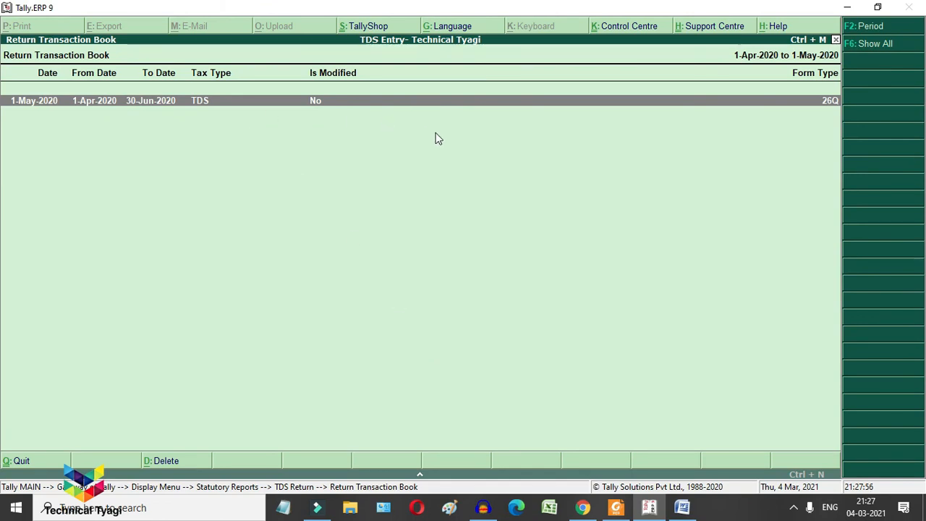
pyautogui.press('Return')
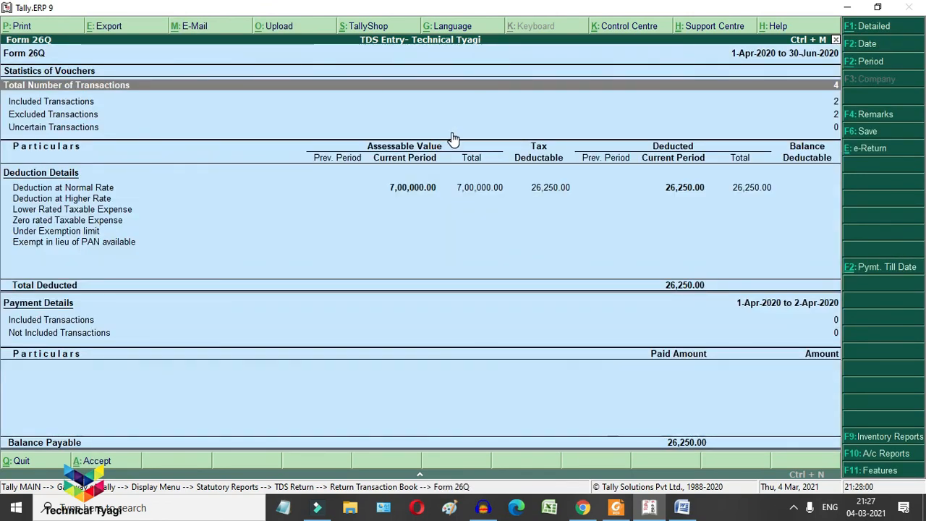
pyautogui.click(872, 158)
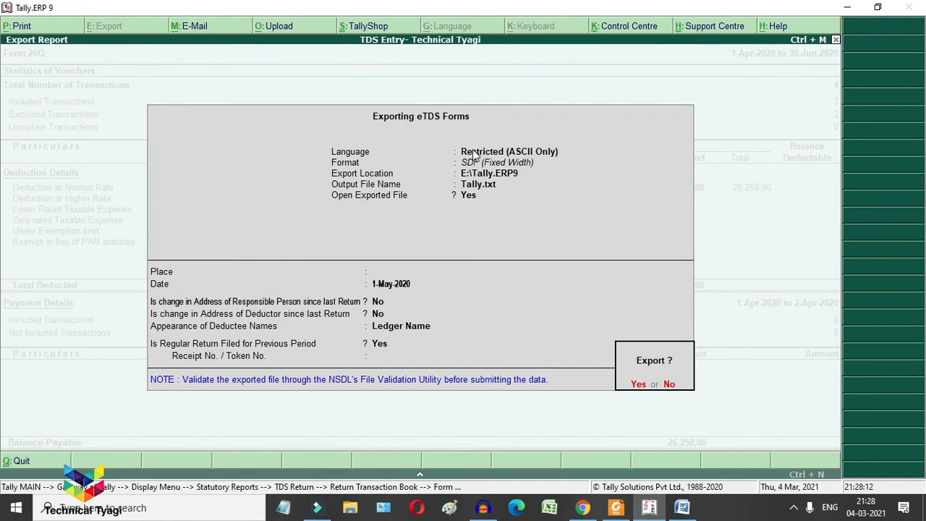
# - Set the eTDS export's output file name to TDS.txt, keeping the location E:\Tally.ERP9 and opening the exported folder
pyautogui.press('n')
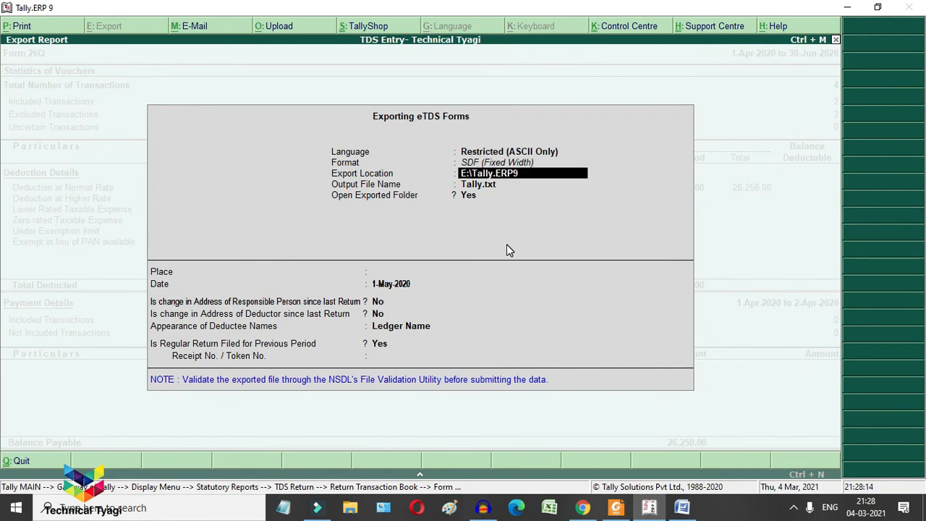
pyautogui.press('Return')
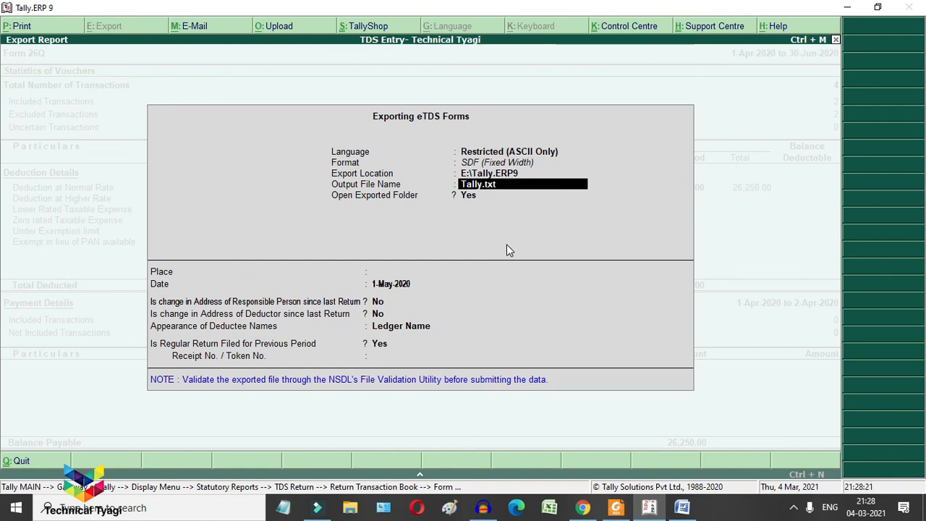
pyautogui.write('TDS.txt')
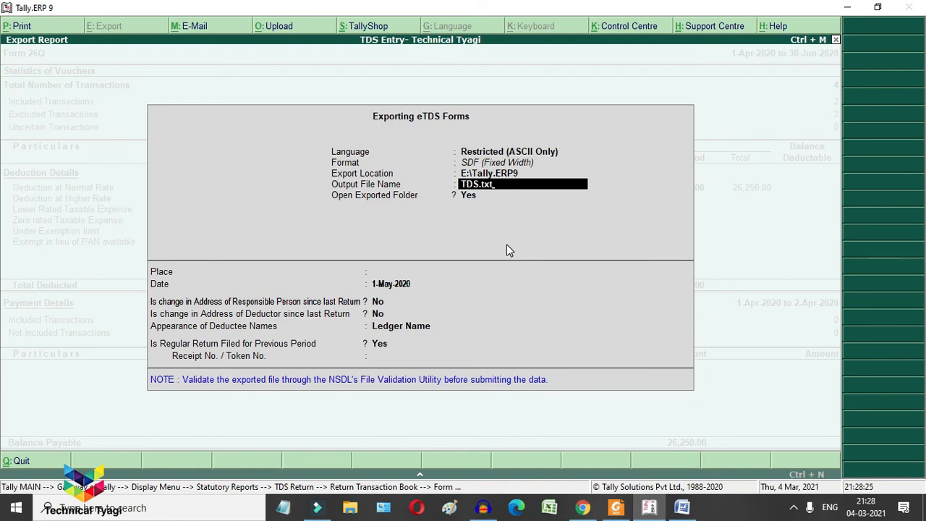
pyautogui.press('Return')
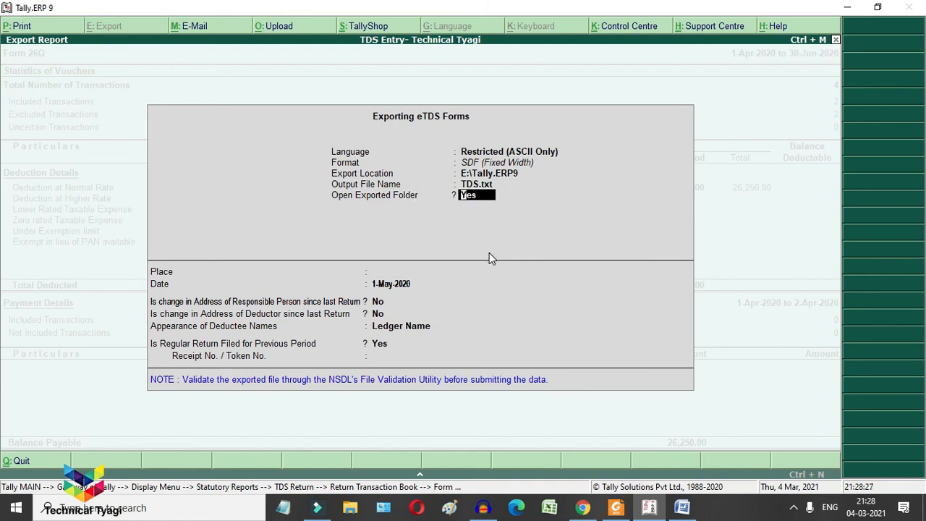
pyautogui.press('Return')
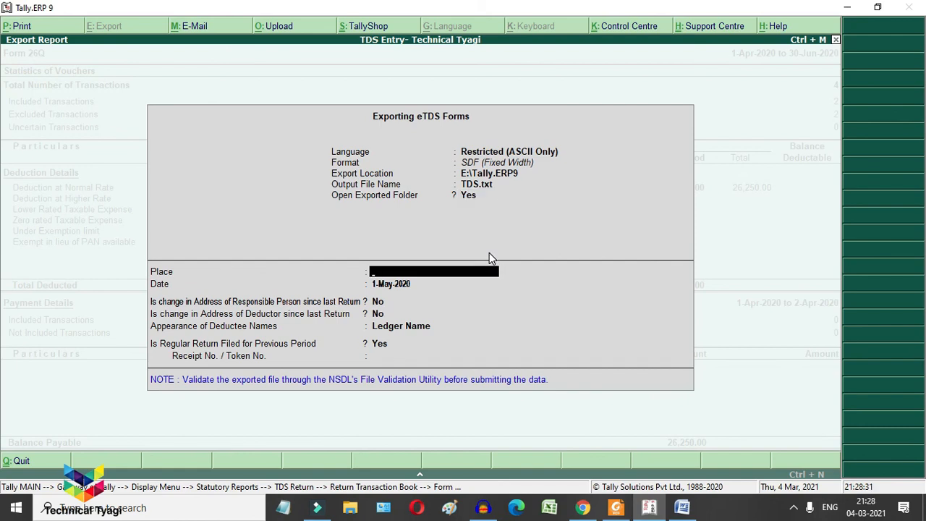
# - Enter Haryana as the return's place, keeping date 1-May-2020, No for both address changes, and Ledger Name for deductee names
pyautogui.write('Haryana')
pyautogui.press('Return')
pyautogui.press('Return')
pyautogui.press('Return')
pyautogui.press('Return')
pyautogui.press('Return')
pyautogui.press('Return')
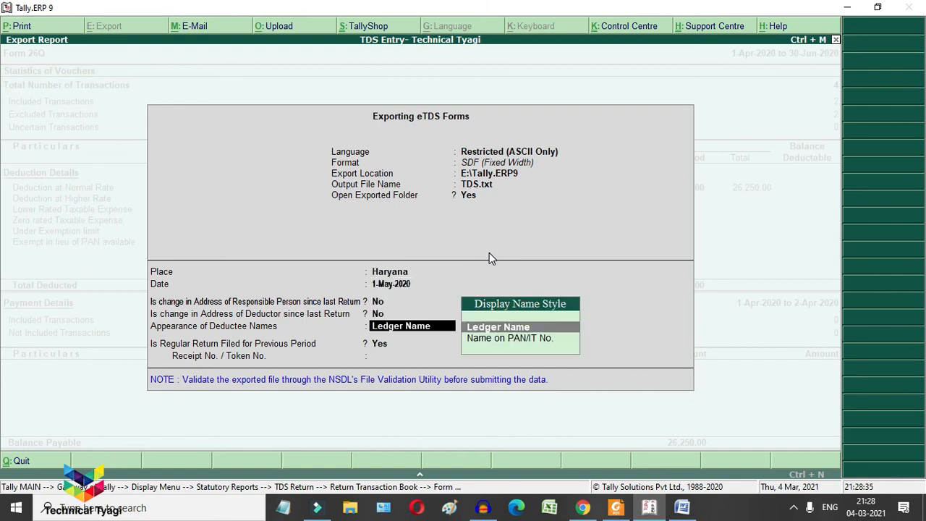